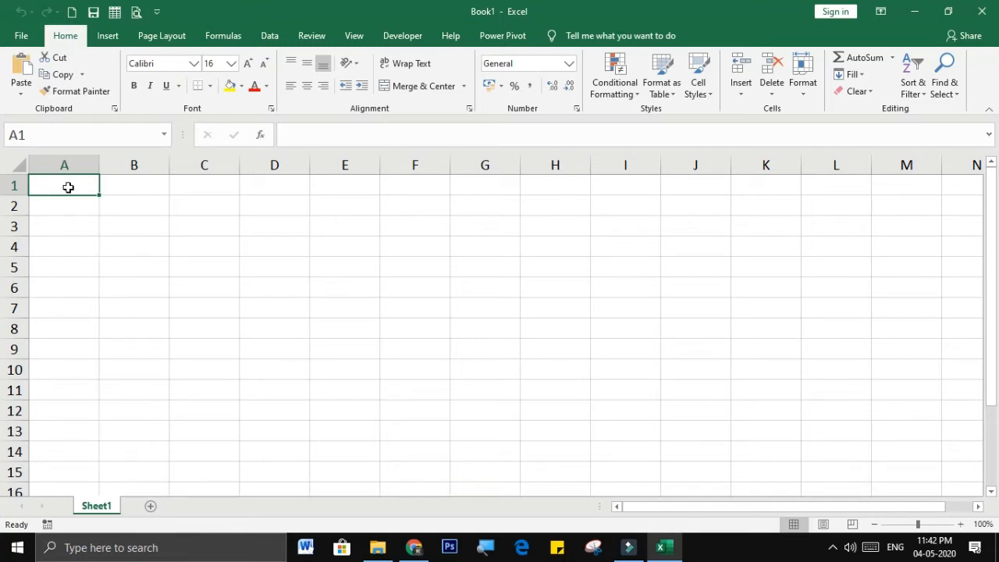
- Enter the header Product_ID in cell A1 and autofit column A to its text
text(Prod)
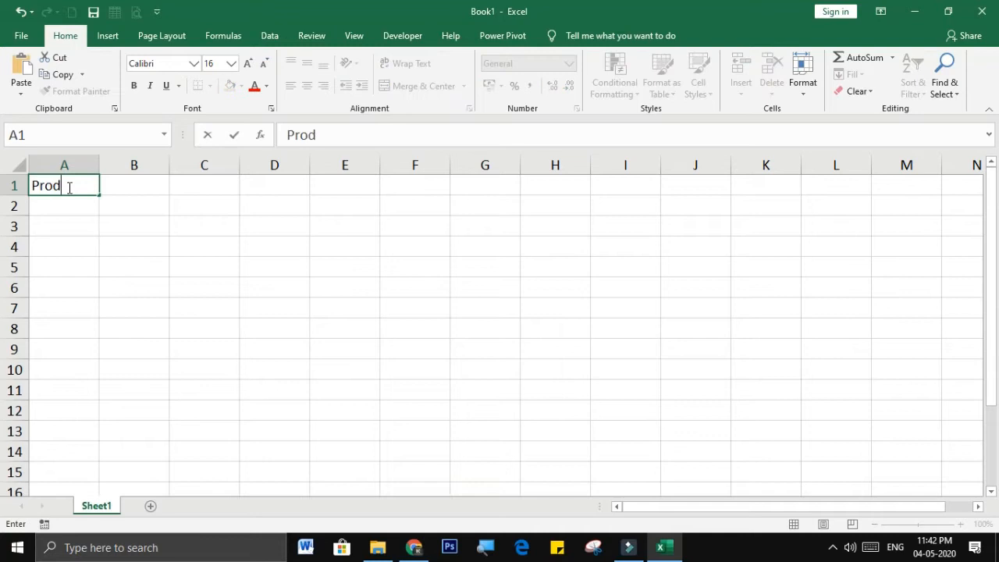
text(uct_ID)
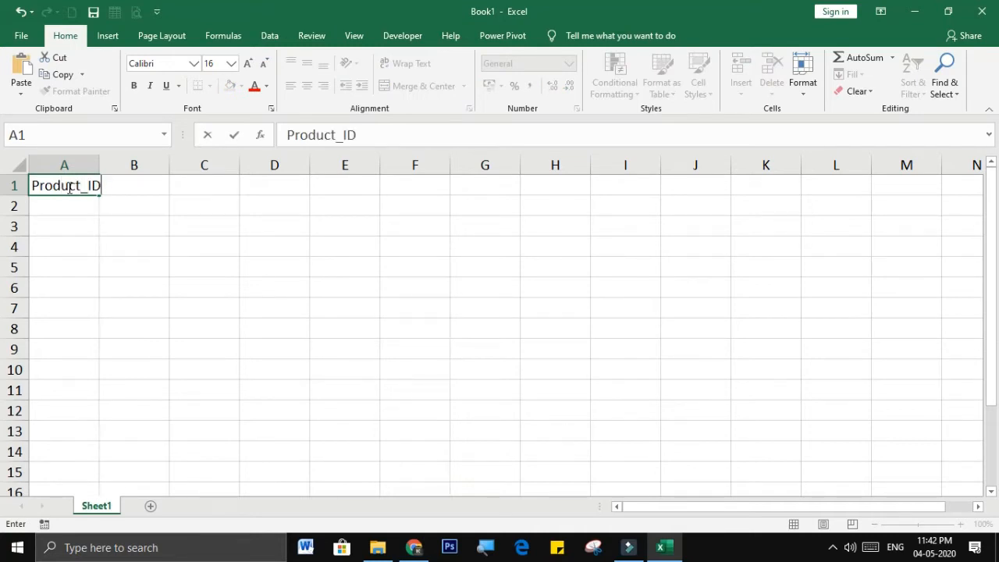
click(98, 164)
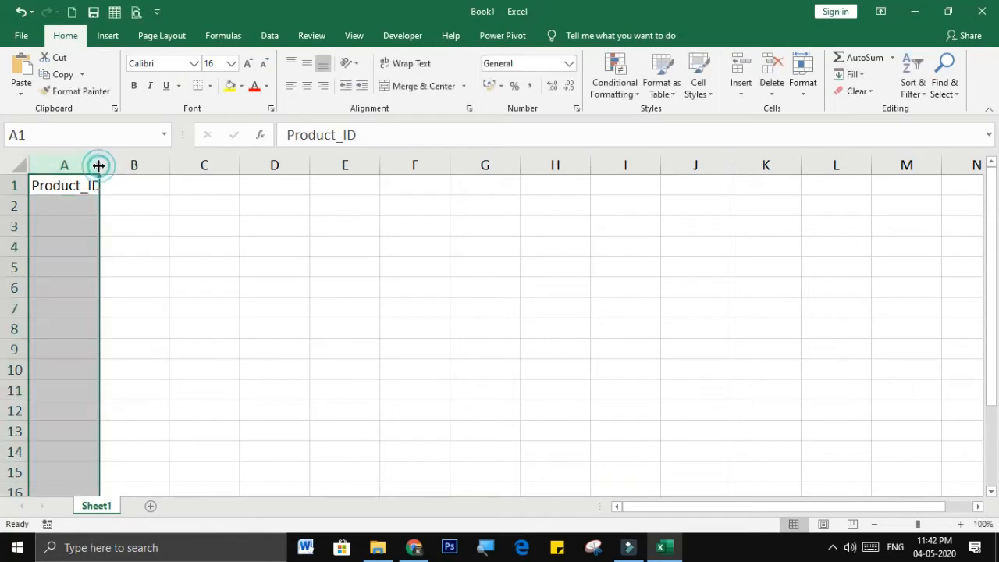
double_click(99, 165)
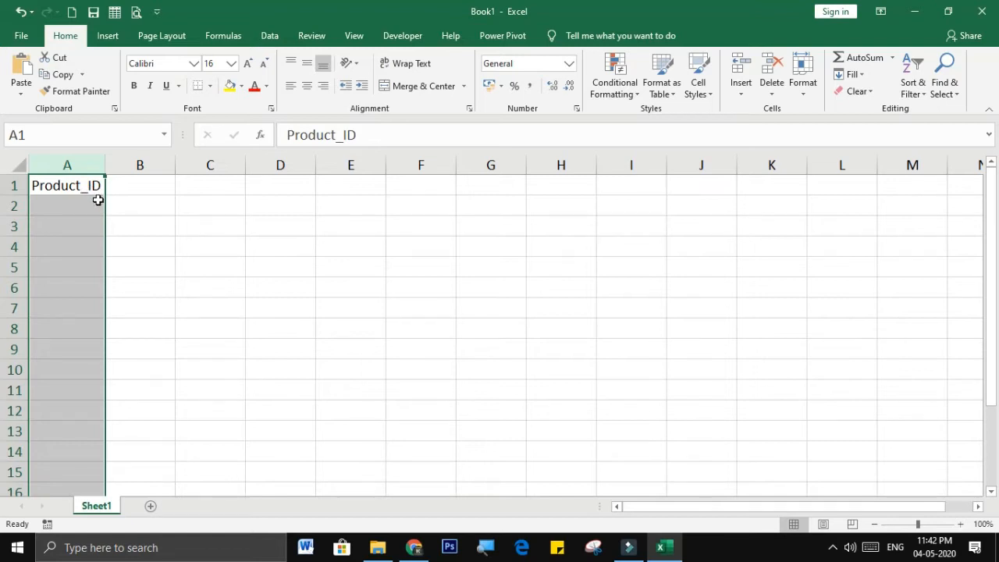
- Enter the headers Product_Cat in cell B1 and Product_Name in cell C1
click(143, 187)
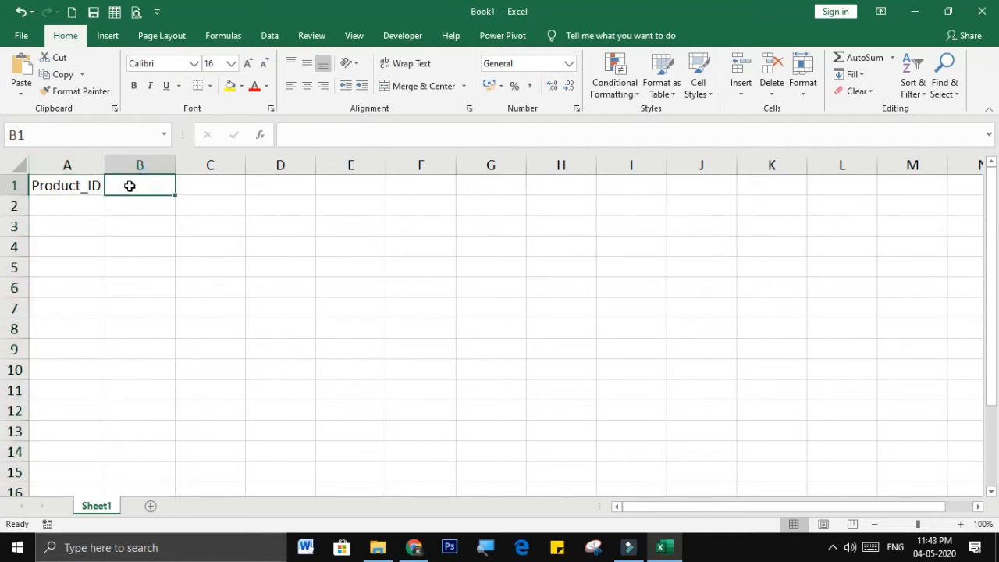
text(Product)
key(BackSpace)
text(_Cat)
key(Tab)
text(Product_Name)
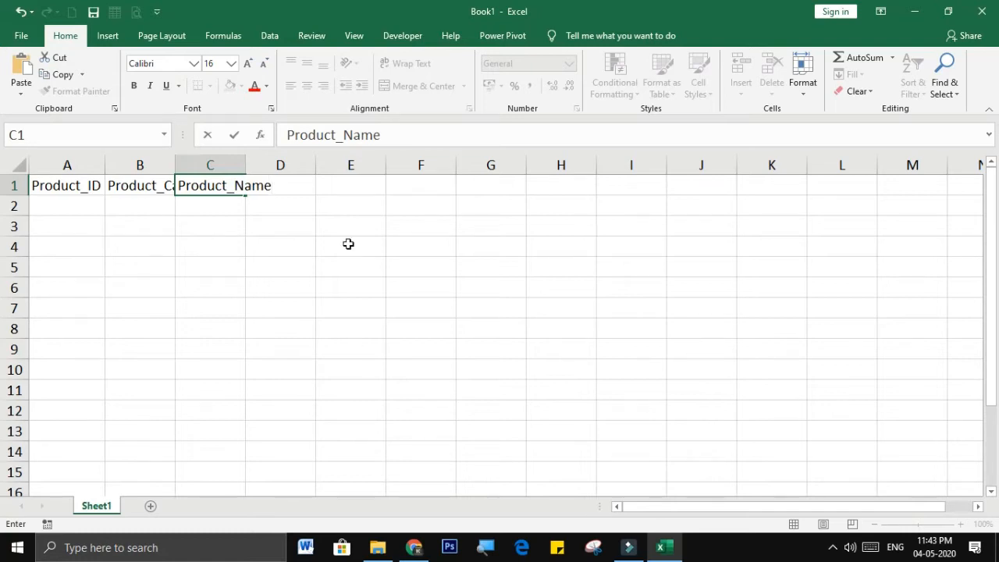
- Enter the header HSN_No in cell D1 of the header row
click(290, 220)
click(295, 178)
text(HSN_No)
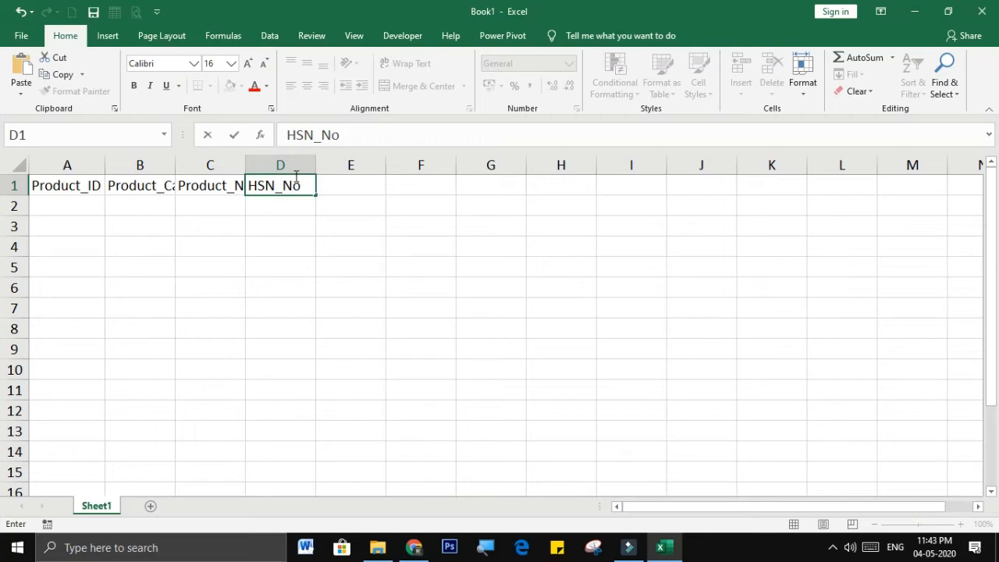
key(Tab)
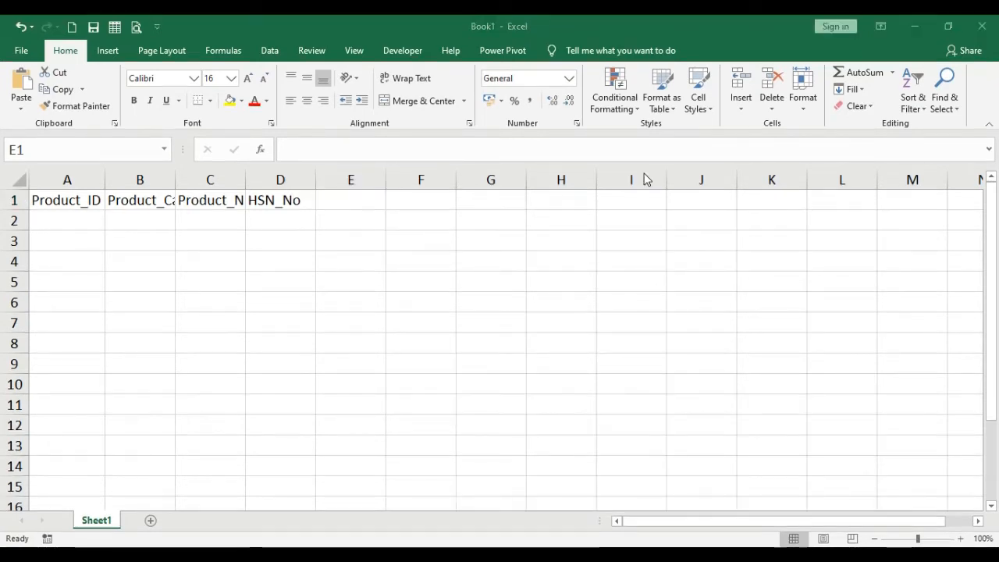
- Enter the header Cost_Price in cell E1, after the HSN_No column
click(336, 200)
text(C)
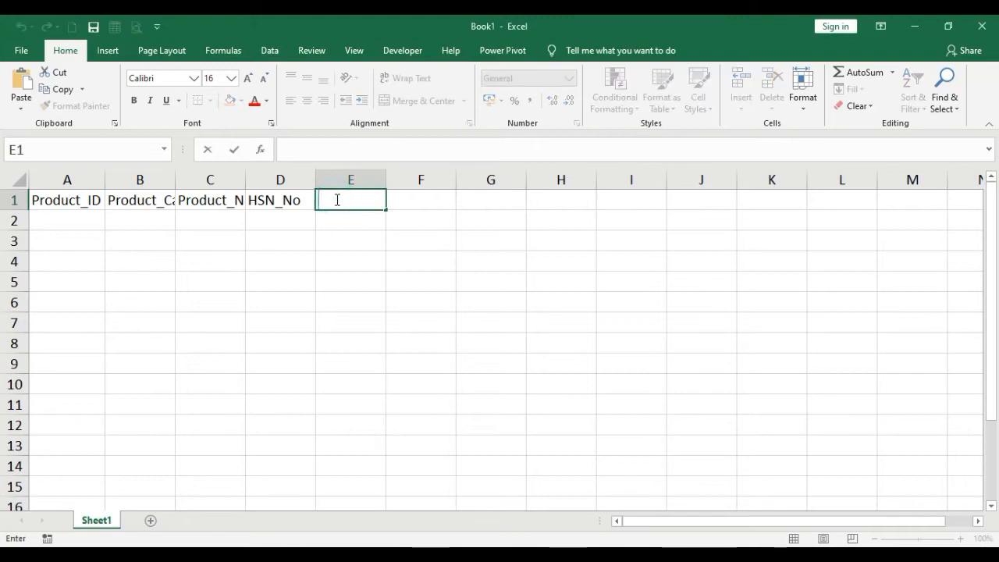
text(ost)
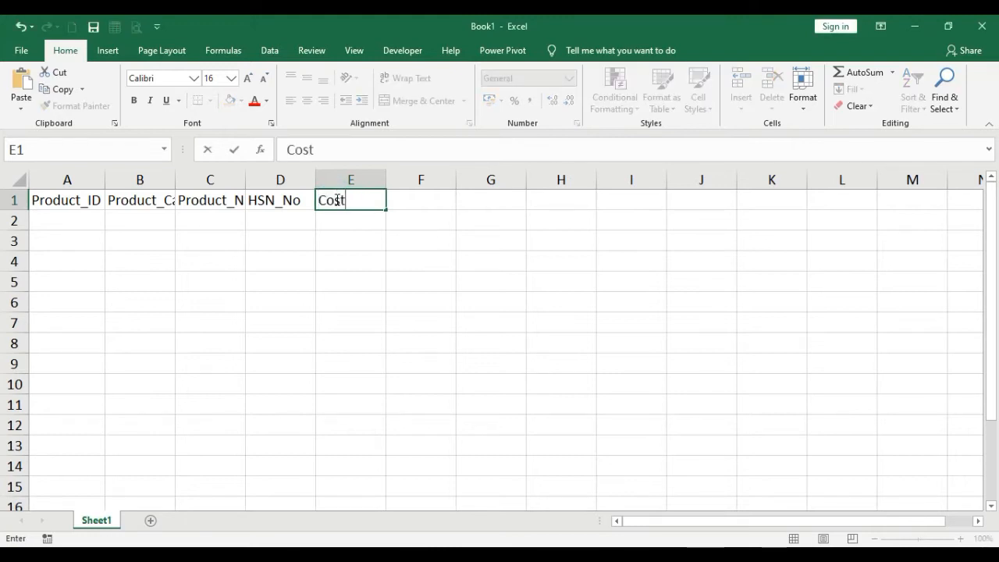
text(_Pricec)
key(BackSpace)
key(BackSpace)
text(e)
key(ctrl+Return)
key(Tab)
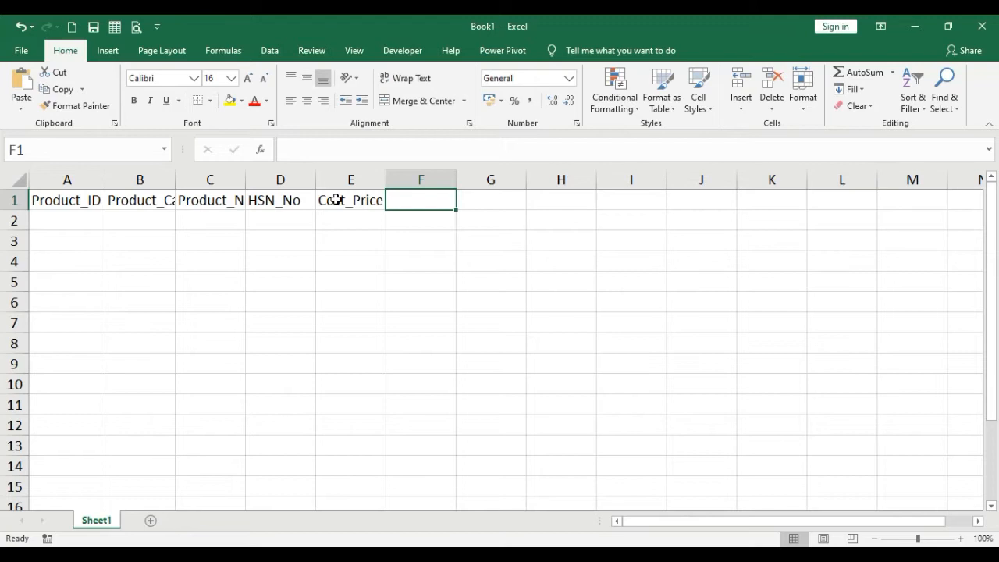
- Enter the headers GST% in cell F1 and Total_CP in cell G1
text(GST%)
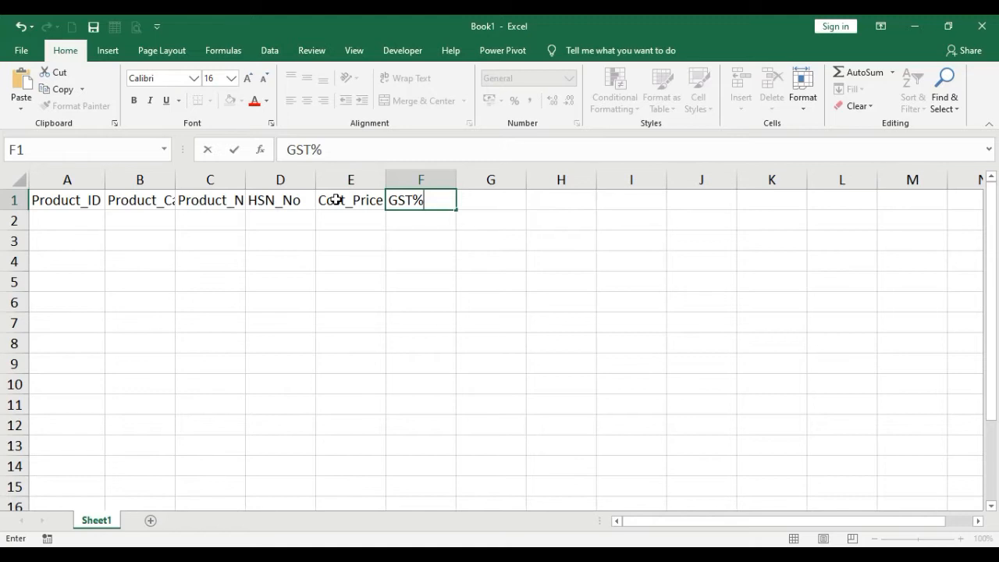
click(478, 202)
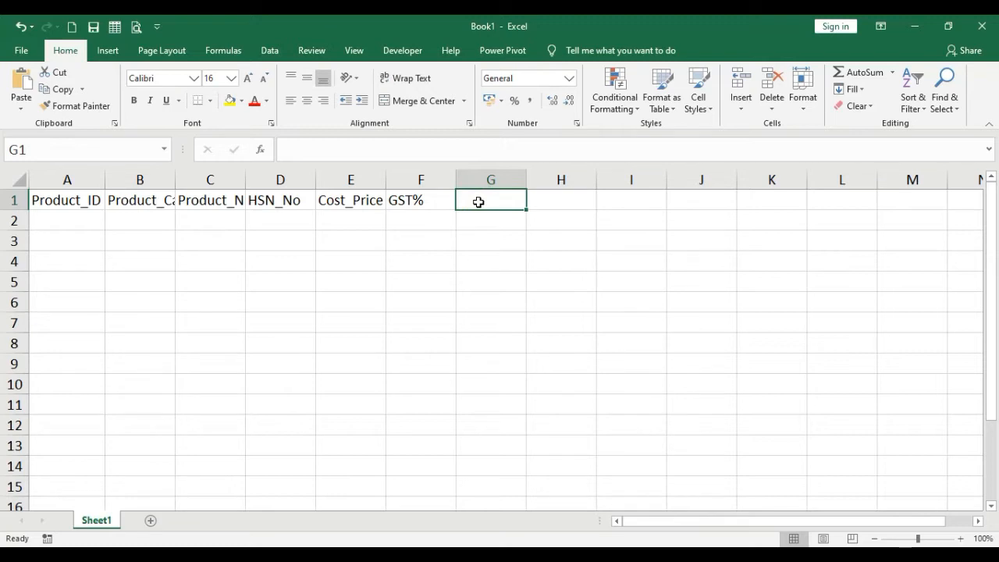
text(Total+_)
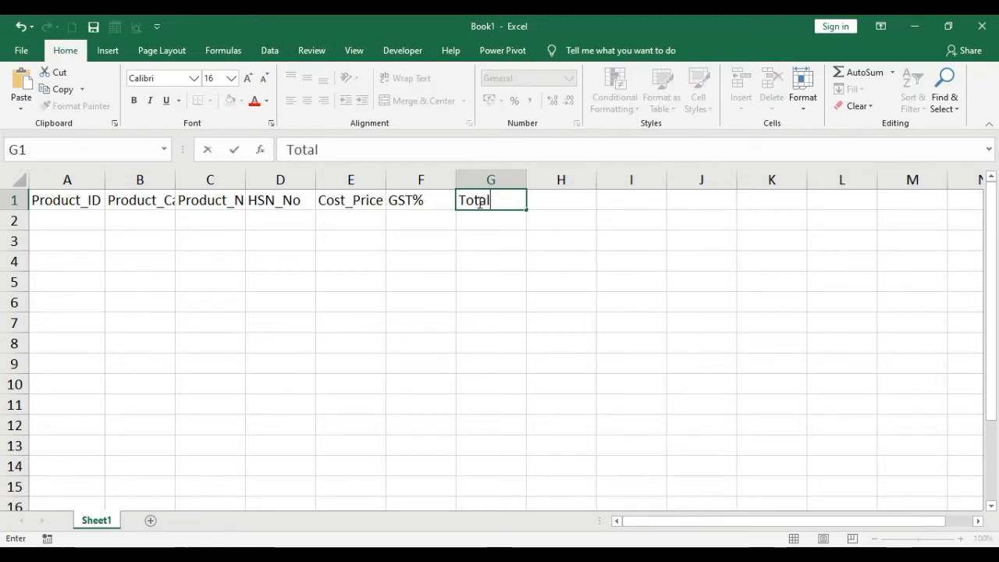
key(BackSpace)
key(BackSpace)
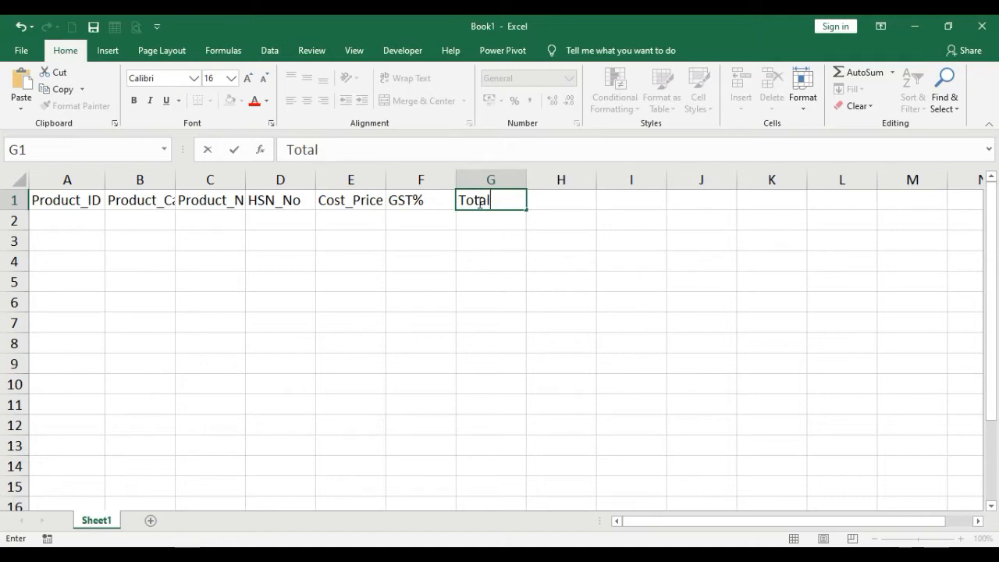
text(-CP)
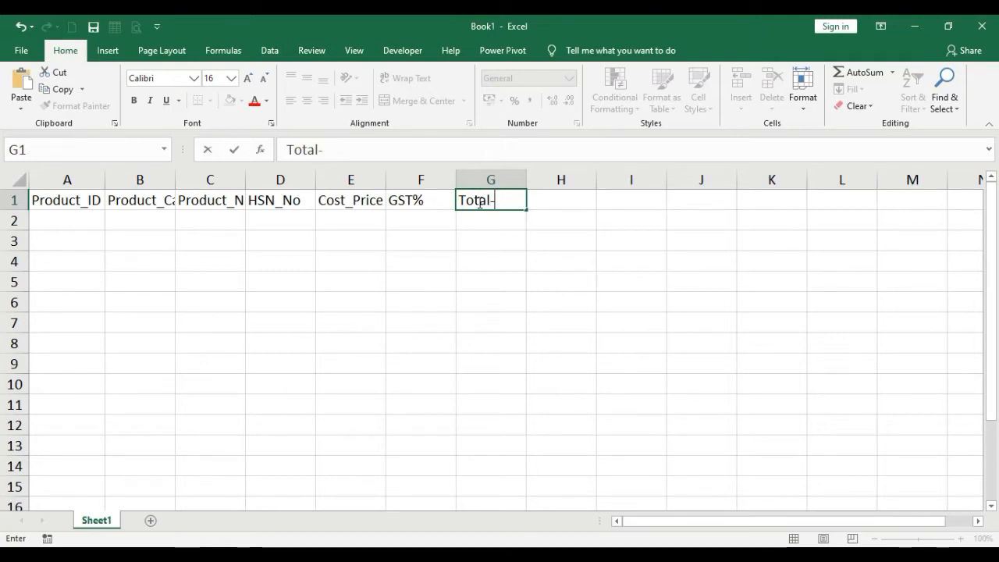
key(BackSpace)
key(BackSpace)
key(BackSpace)
text(_CP)
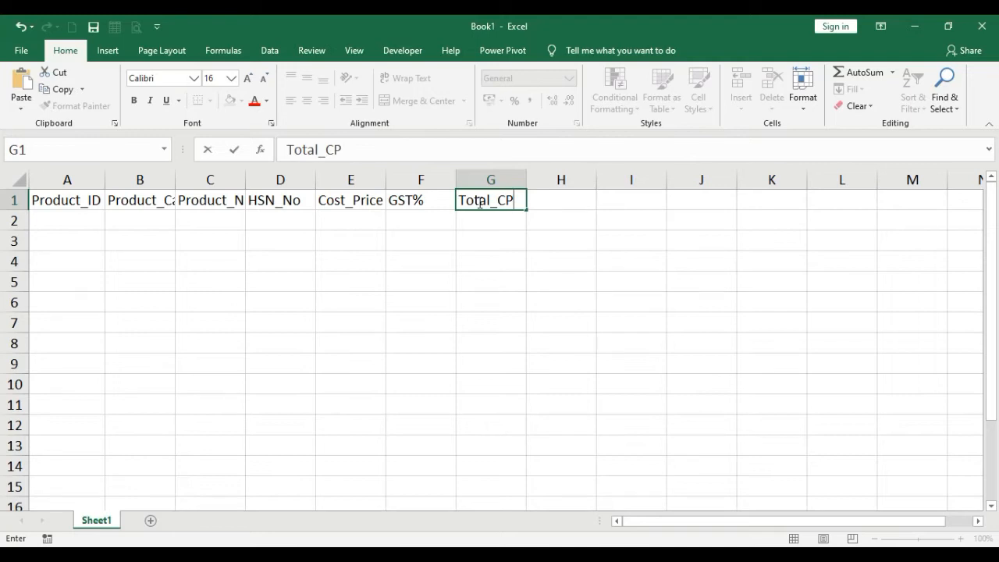
key(Tab)
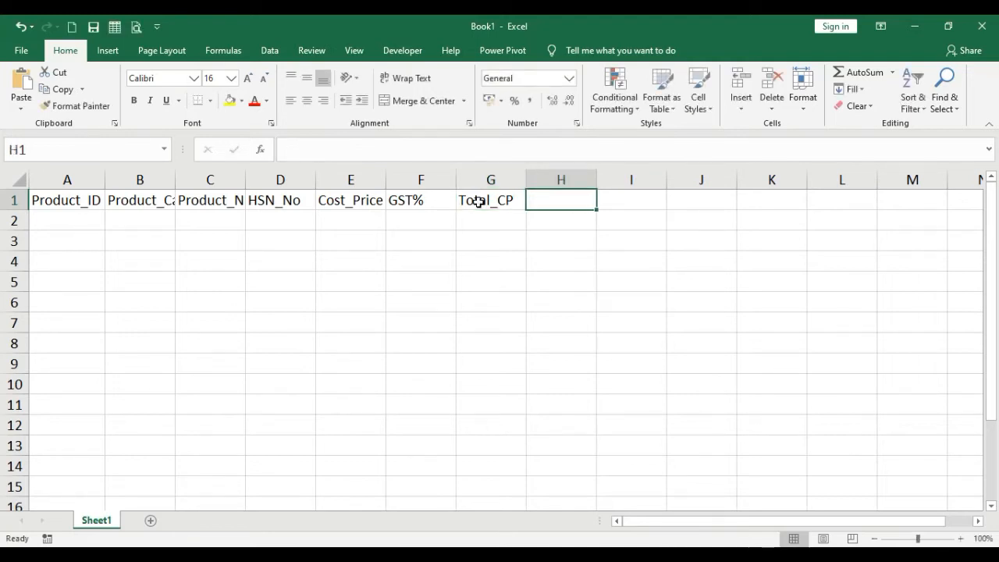
- Enter the headers Quantity_Purchased in cell H1 and Total Revenue Invested in cell I1
text(Q)
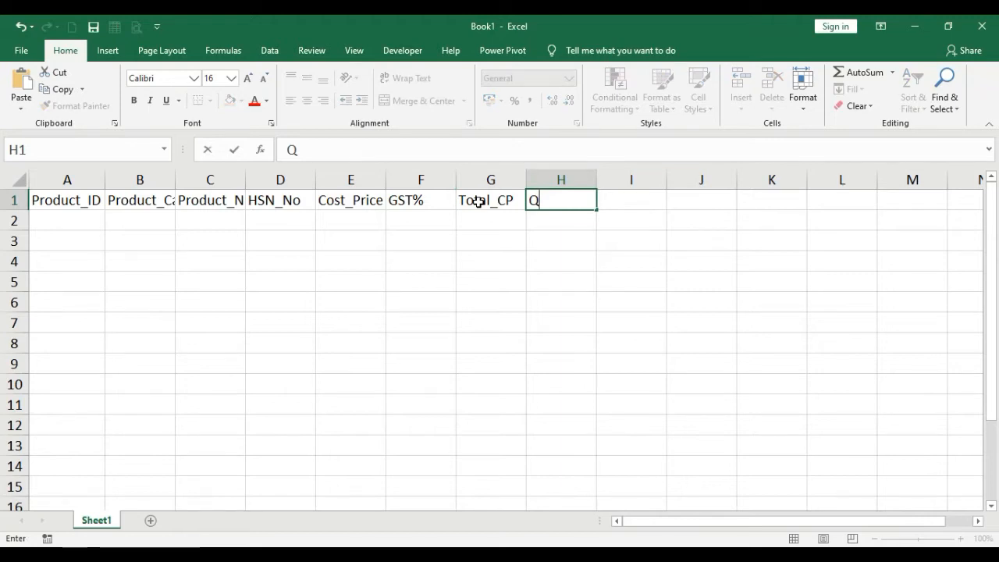
text(uantity)
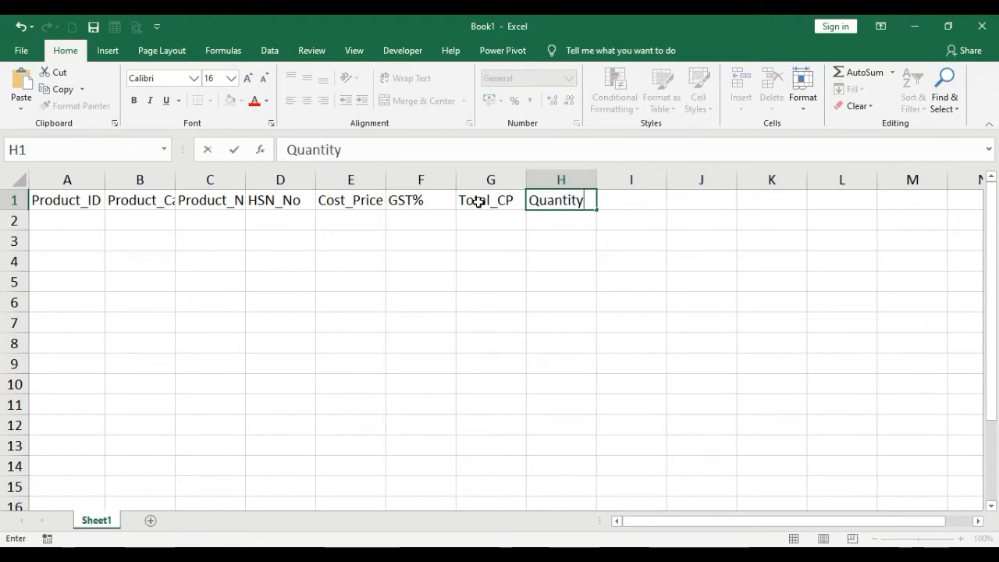
text(_Purc)
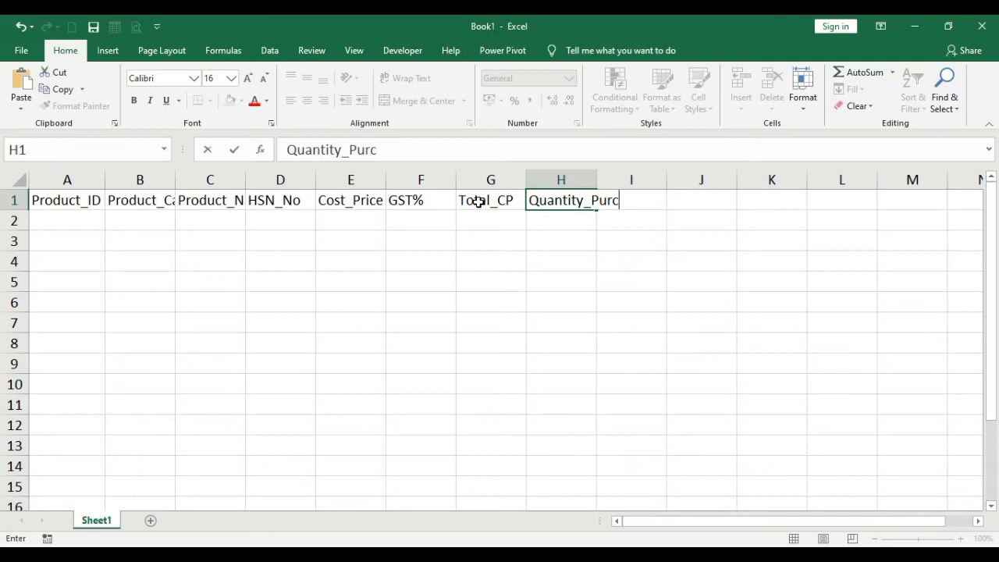
text(hased)
key(Tab)
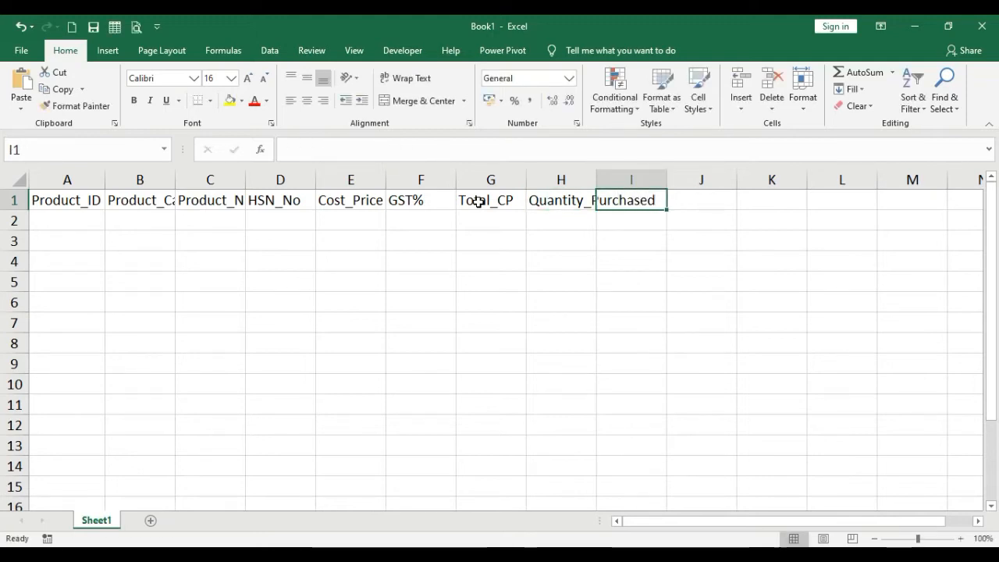
text(Total Revenue Invested)
key(Tab)
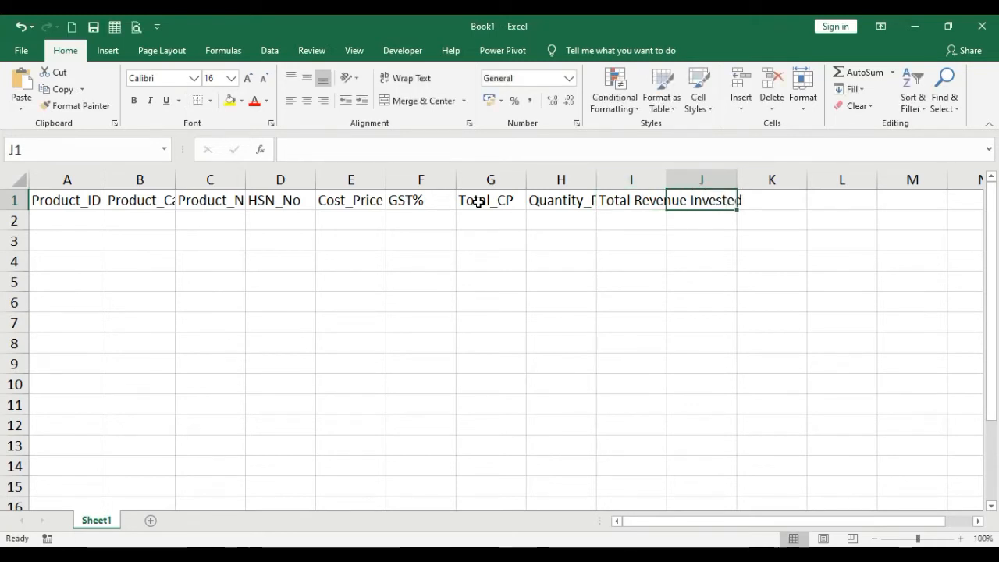
- Enter the headers Margin% in cell J1 and Margin_Amt in cell K1
text(m)
key(BackSpace)
text(Margin%)
key(Tab)
text(Mar)
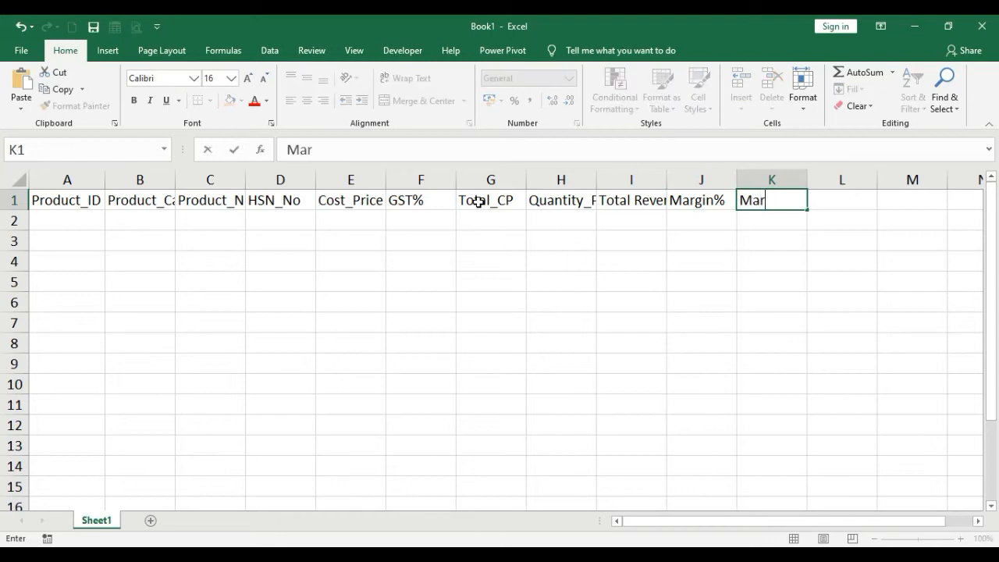
text(gin_Amt)
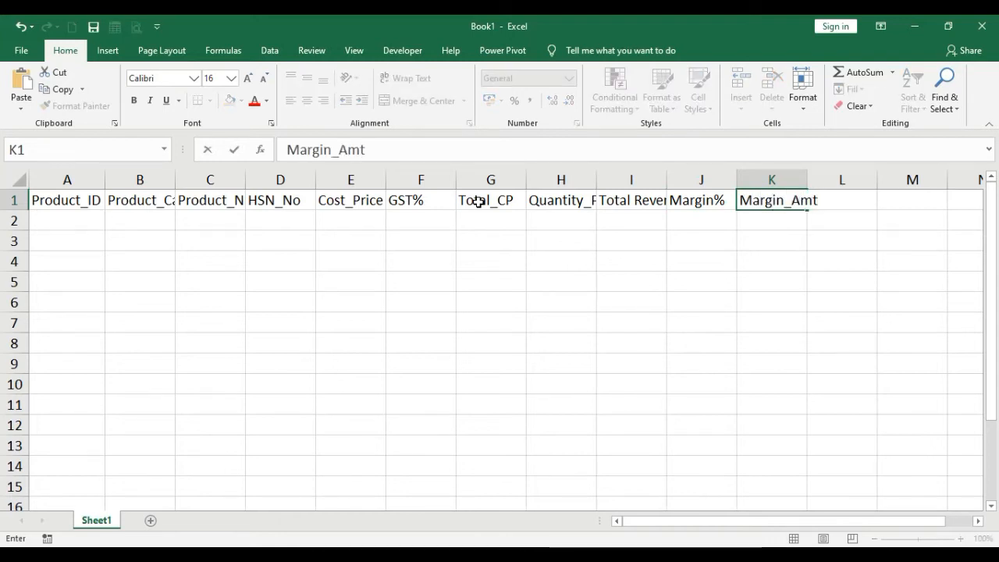
key(Tab)
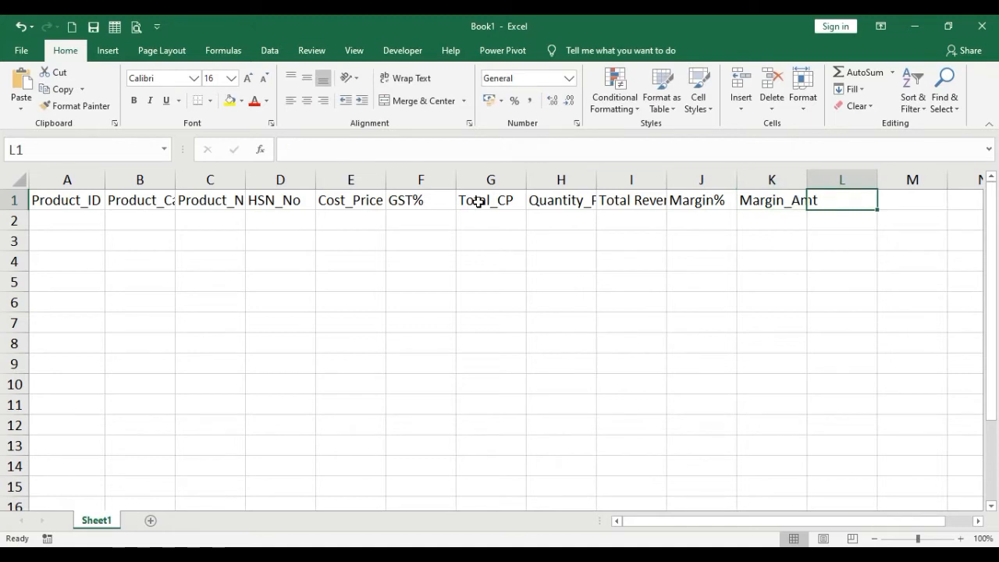
- Enter the headers Selling_Price in cell L1 and GST_Amt in cell M1
text(Selli)
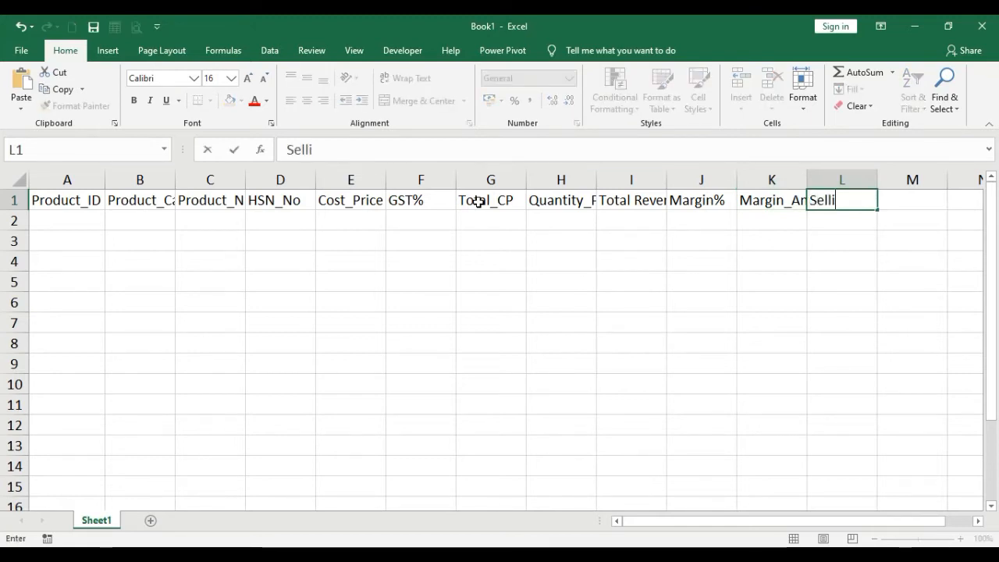
text(ng_P)
key(BackSpace)
text(_Price)
key(Tab)
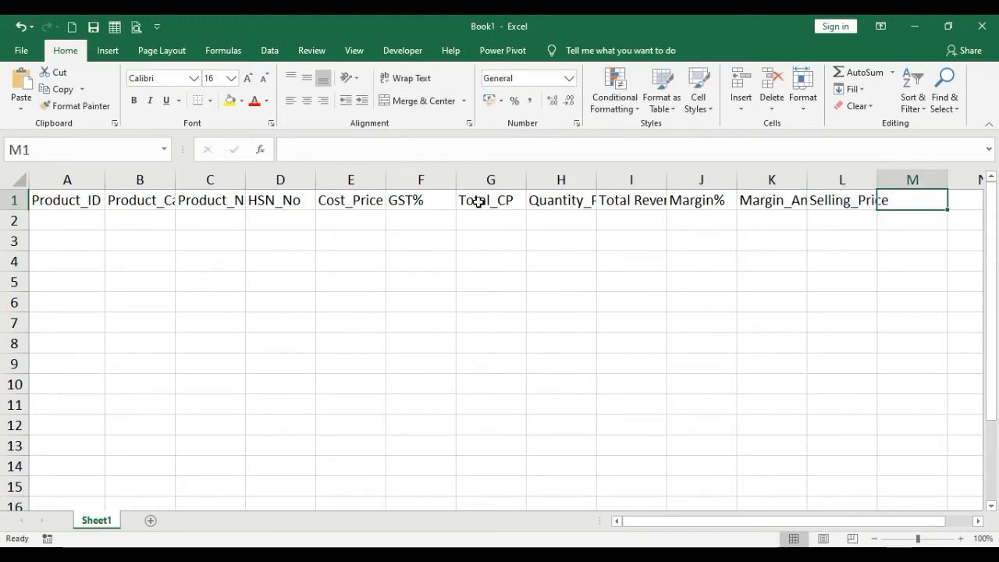
text(G)
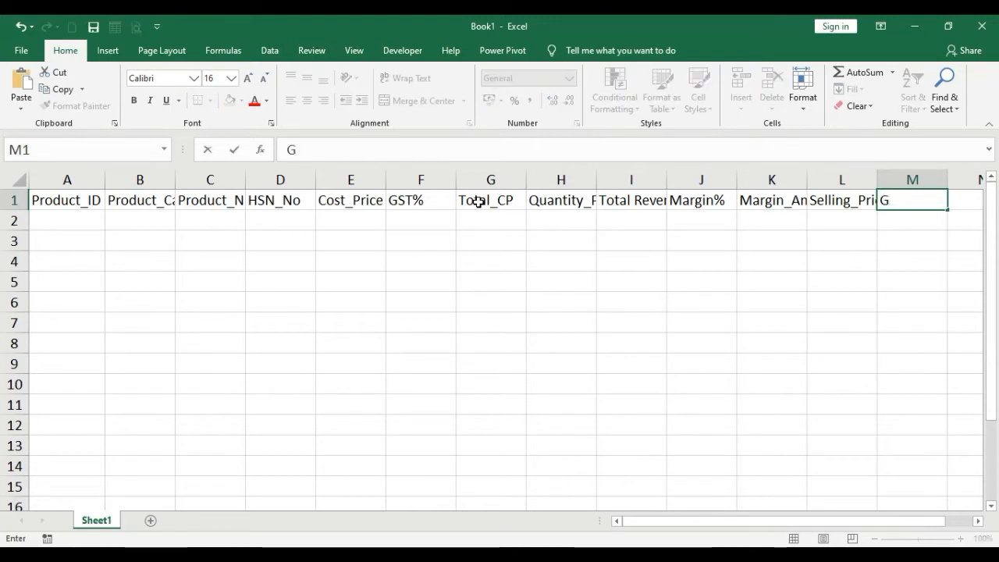
text(ST_Amt)
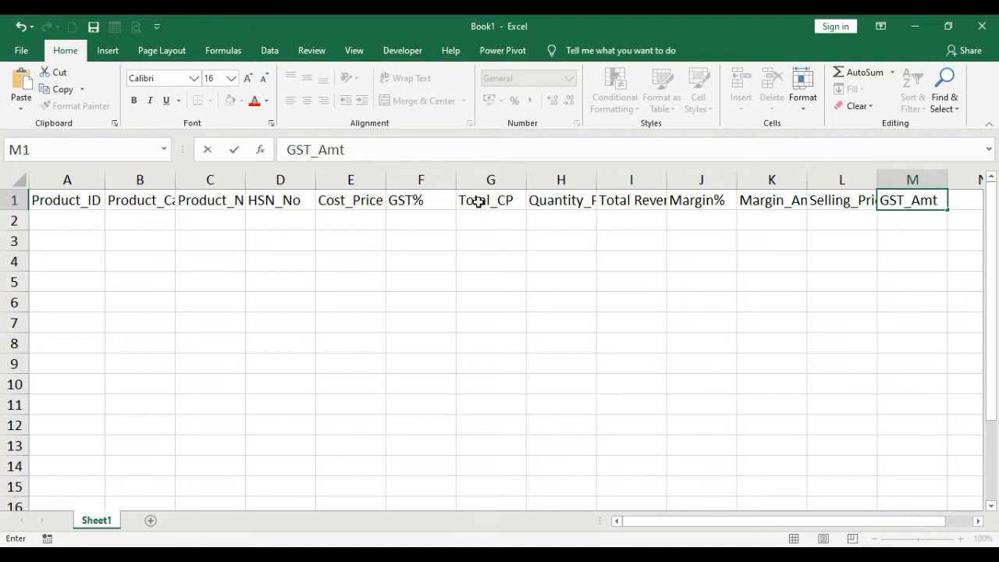
key(Tab)
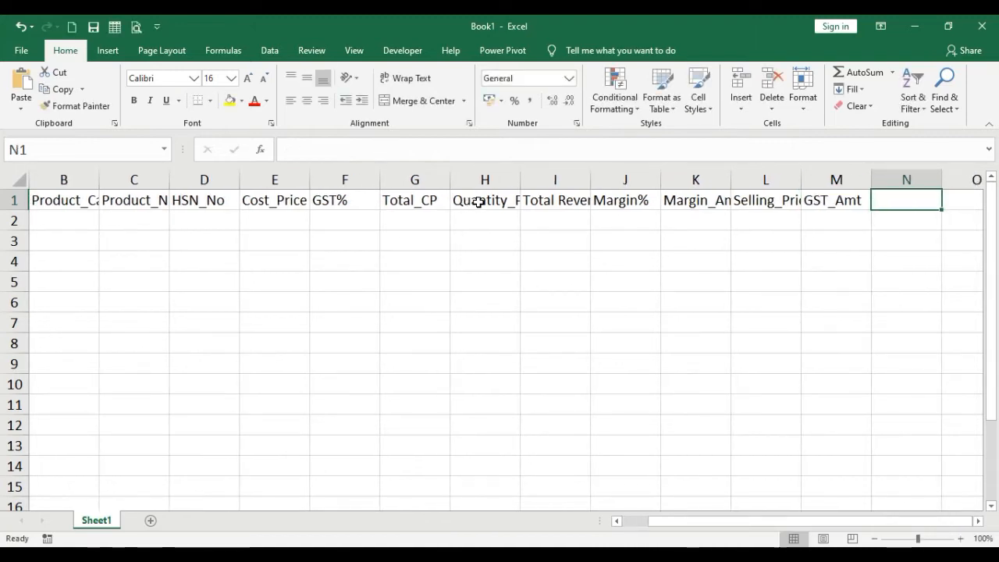
key(Left)
key(Right)
text(TOTAL)
key(BackSpace)
key(BackSpace)
key(BackSpace)
key(BackSpace)
key(BackSpace)
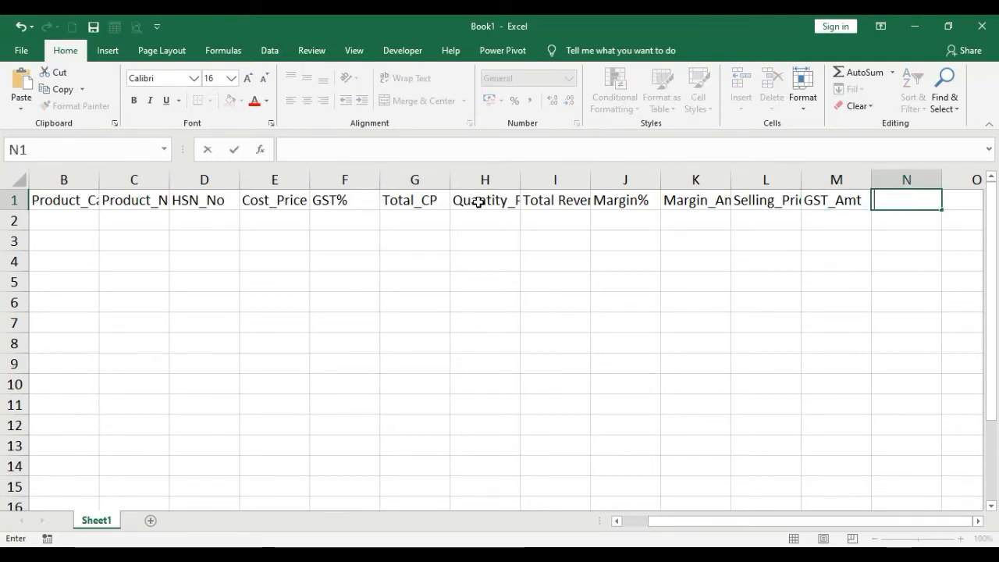
- Enter the headers MRP, Godown and Region in cells N1, O1 and P1
text(MRP)
key(Tab)
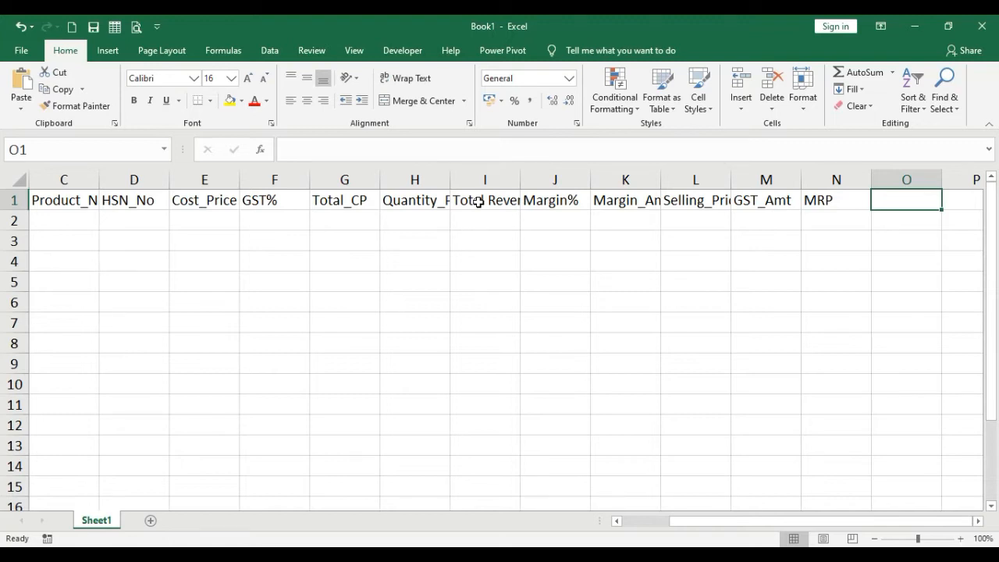
text(Godown)
key(Tab)
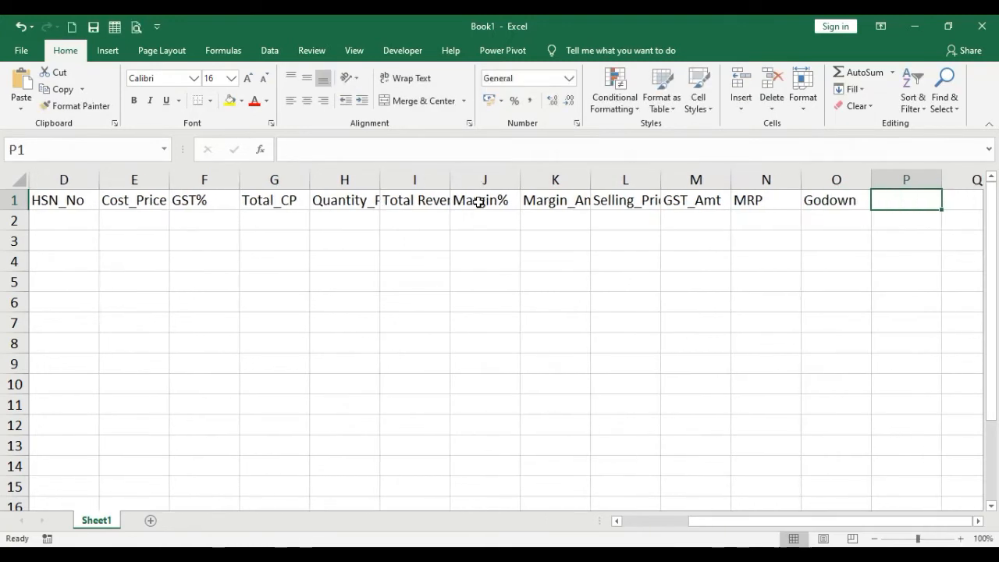
text(Region)
key(Tab)
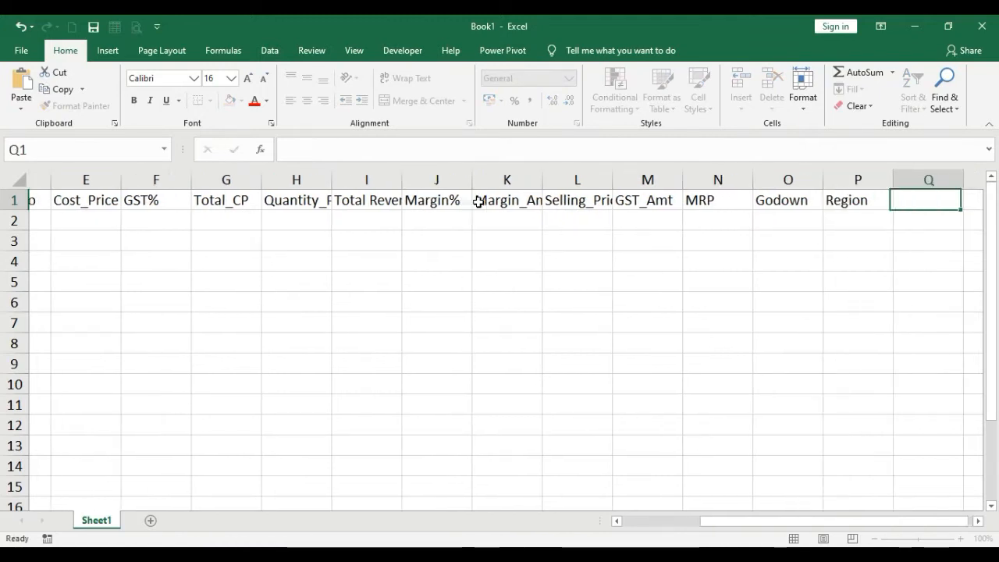
- Enter the headers SalesPerson in cell Q1 and Year/Month in cell R1
text(Sales)
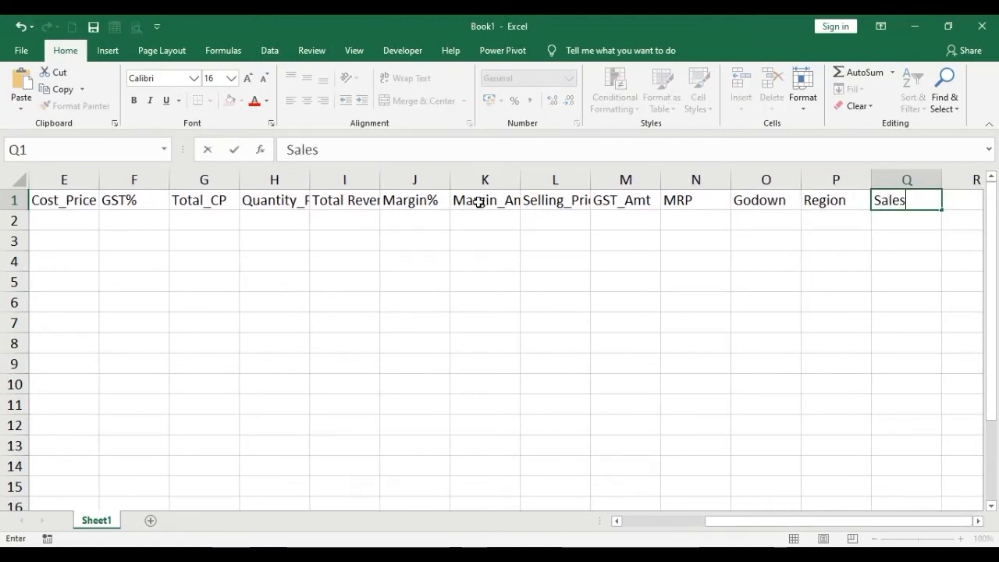
text(Person)
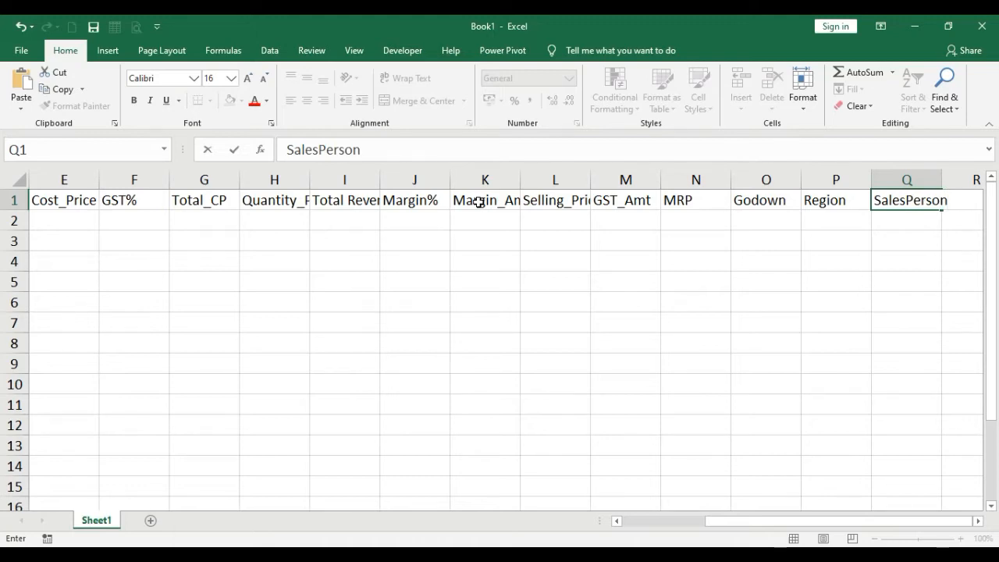
key(Tab)
text(Yea)
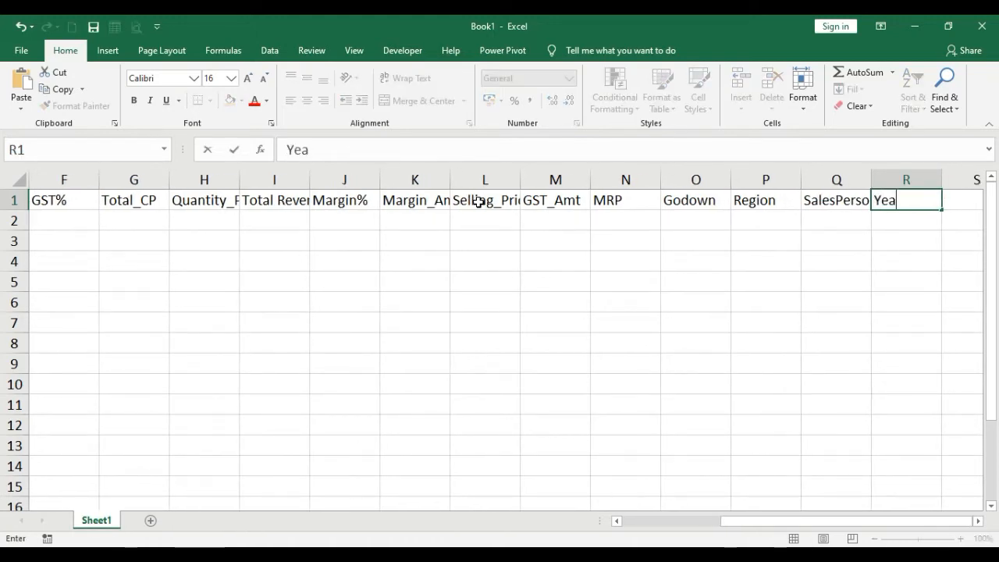
text(r.Mont)
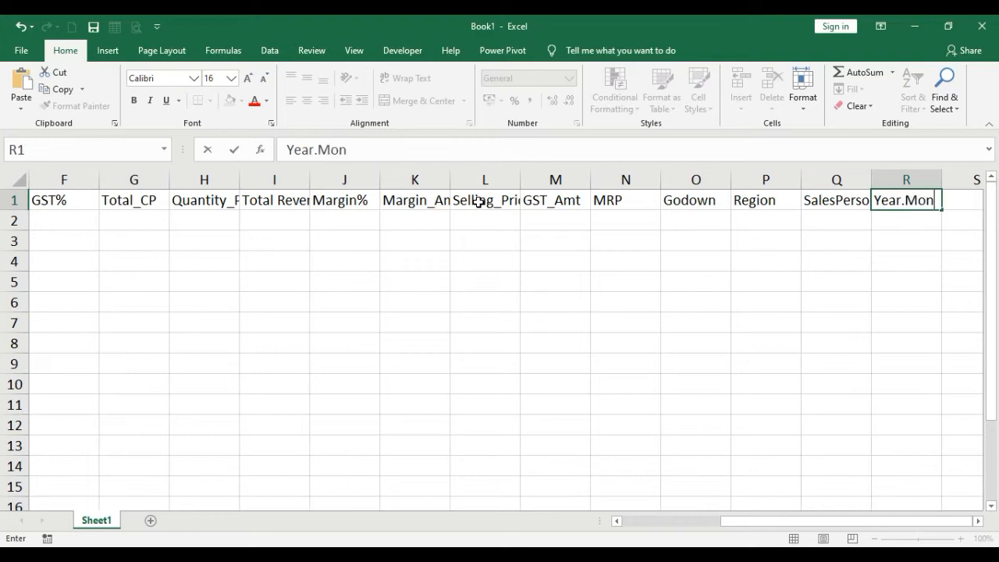
key(BackSpace)
key(BackSpace)
key(BackSpace)
key(BackSpace)
key(BackSpace)
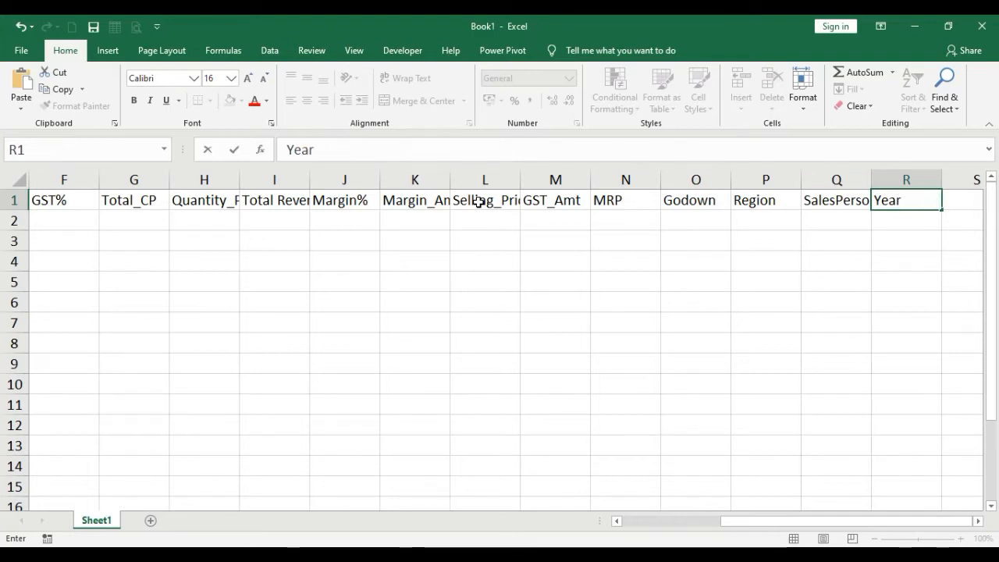
text(.)
key(BackSpace)
text(/Month)
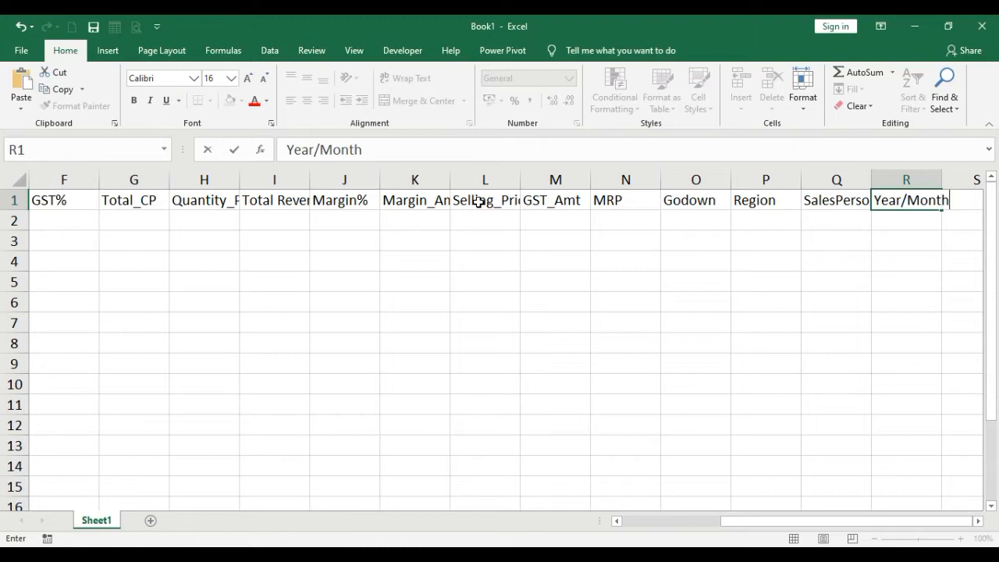
key(Return)
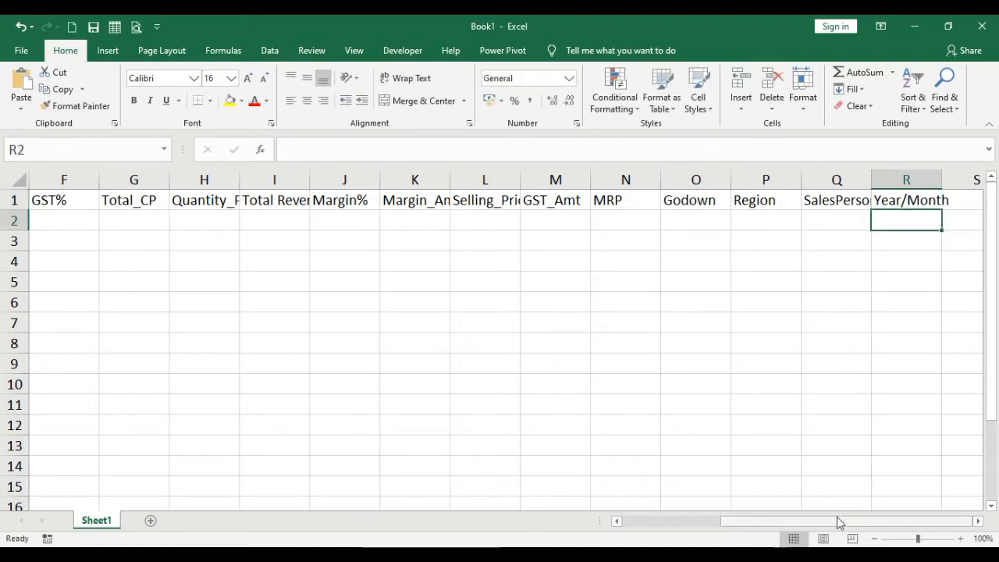
- Enter the header Qty_Sold in cell S1
click(977, 520)
click(977, 521)
click(976, 520)
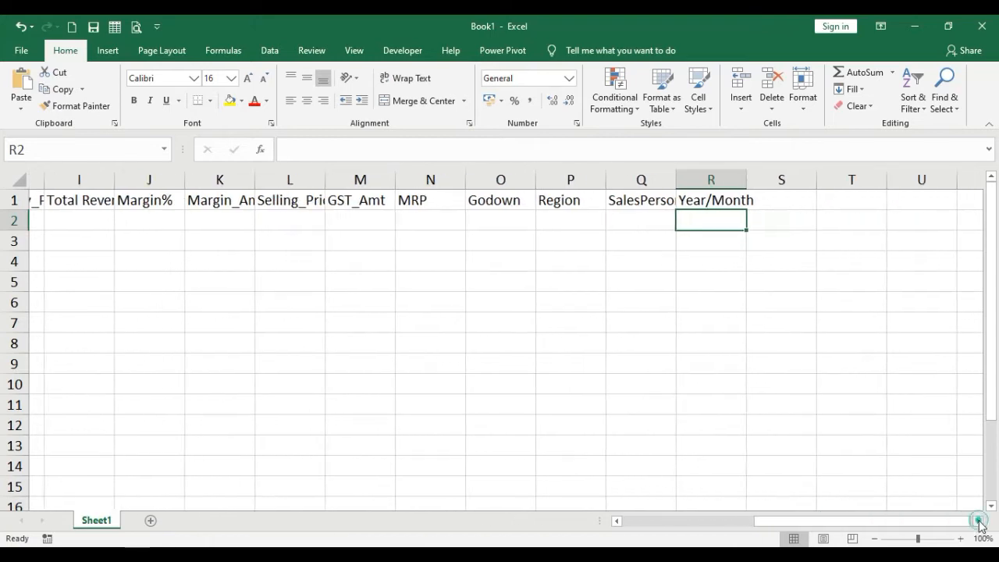
click(784, 202)
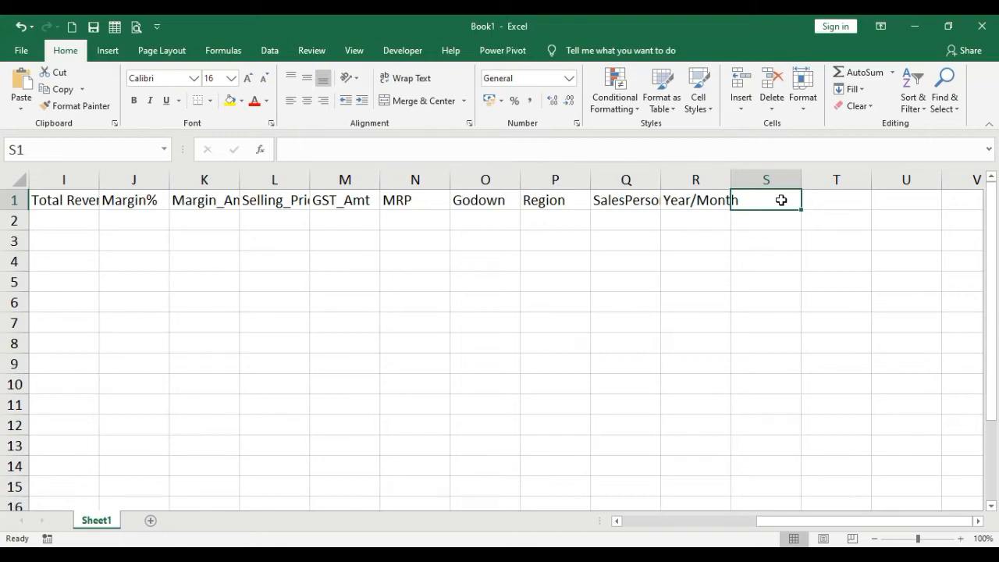
text(Qty)
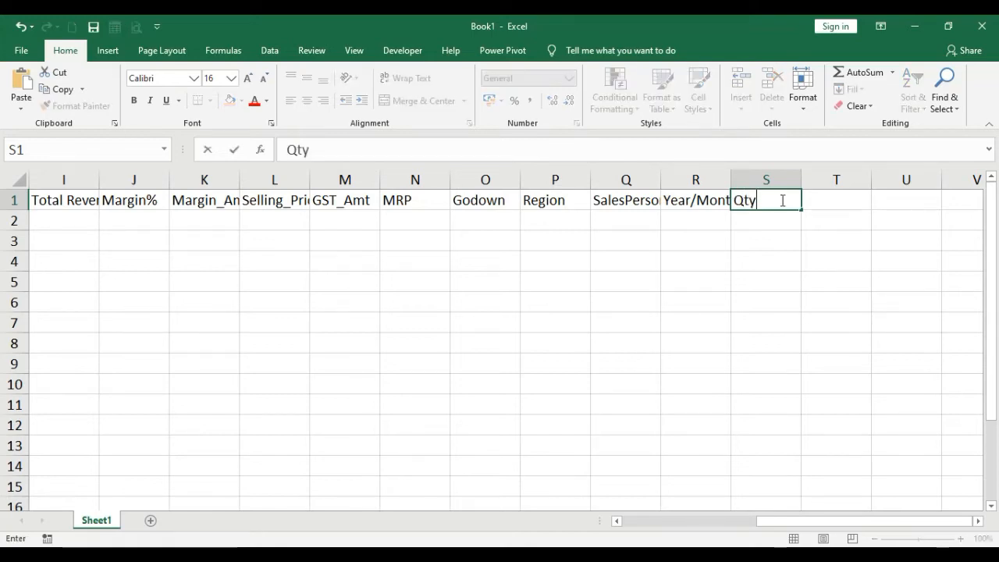
text(+)
key(BackSpace)
text(_Sold)
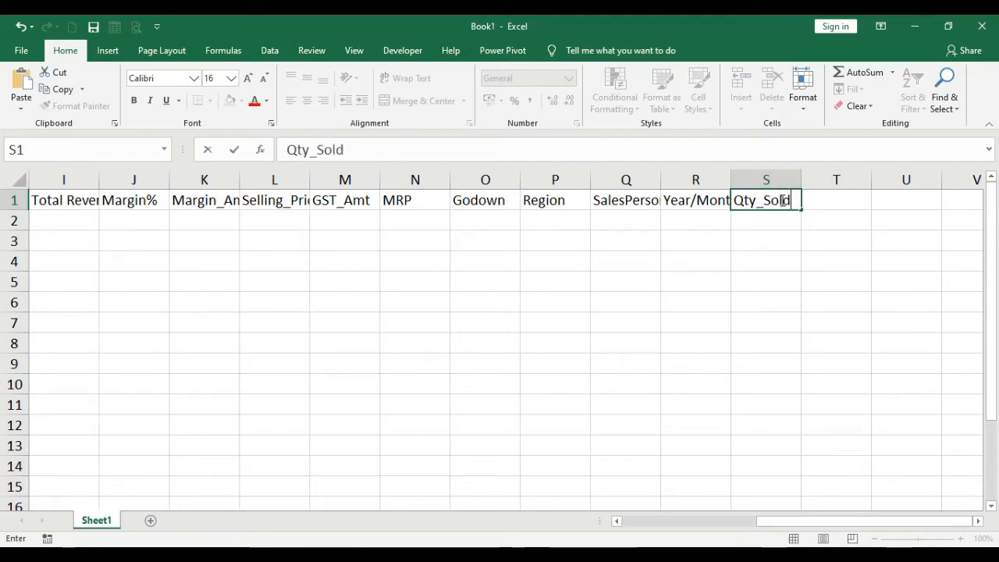
key(Tab)
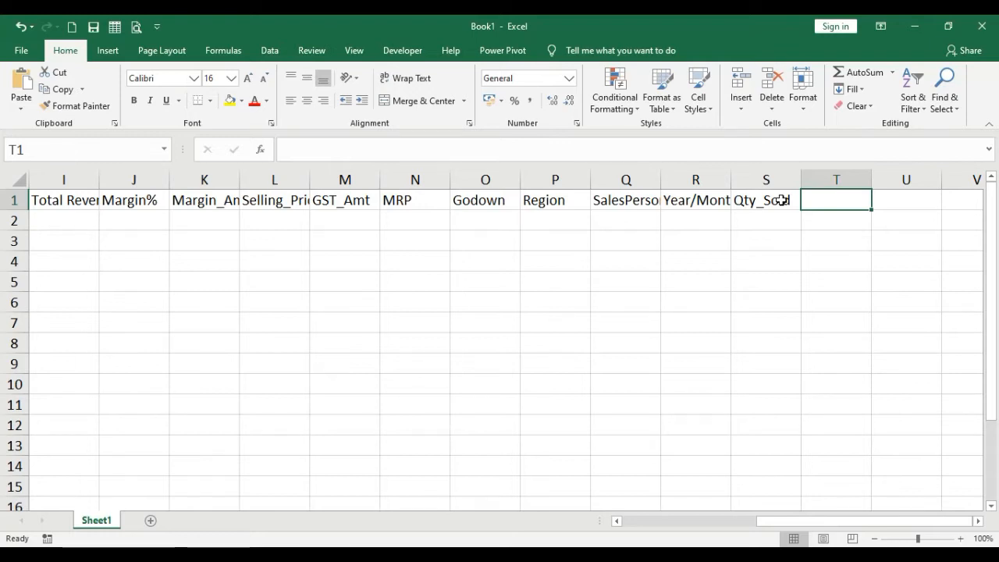
- Enter the header Cost_Price_Of_QTYSOLD in cell T1
text(Cosp)
key(BackSpace)
text(t)
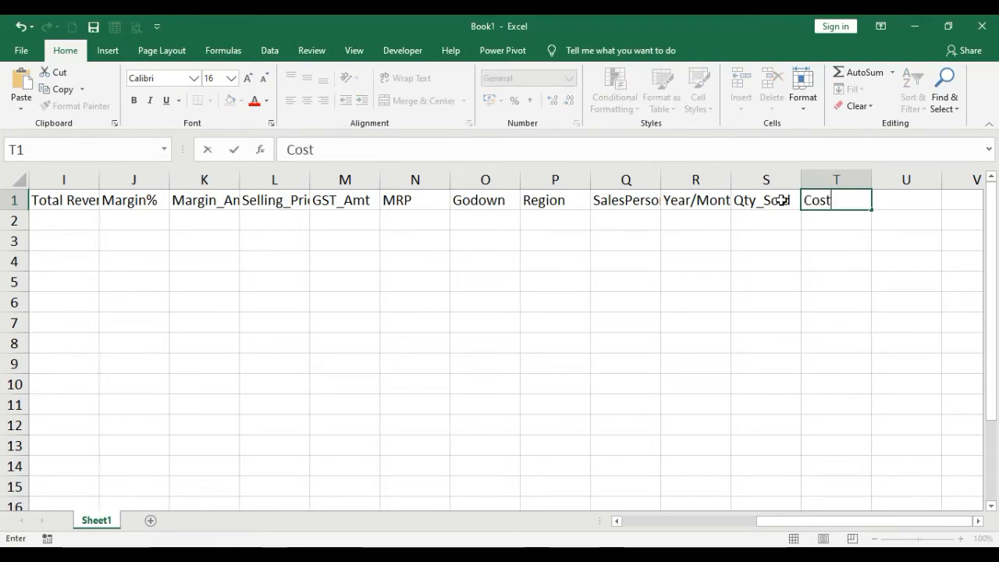
text(_Price)
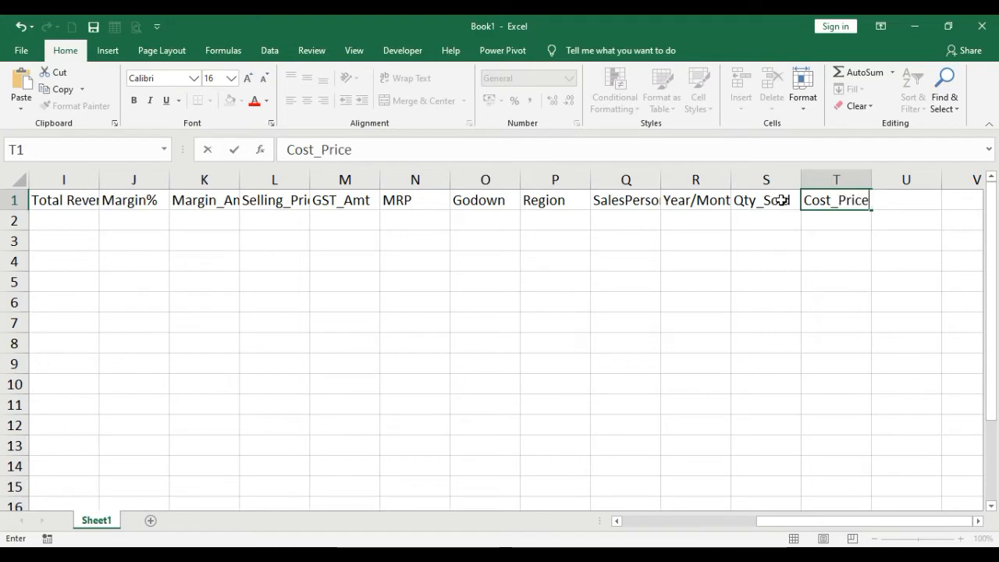
text( of Qty Sold)
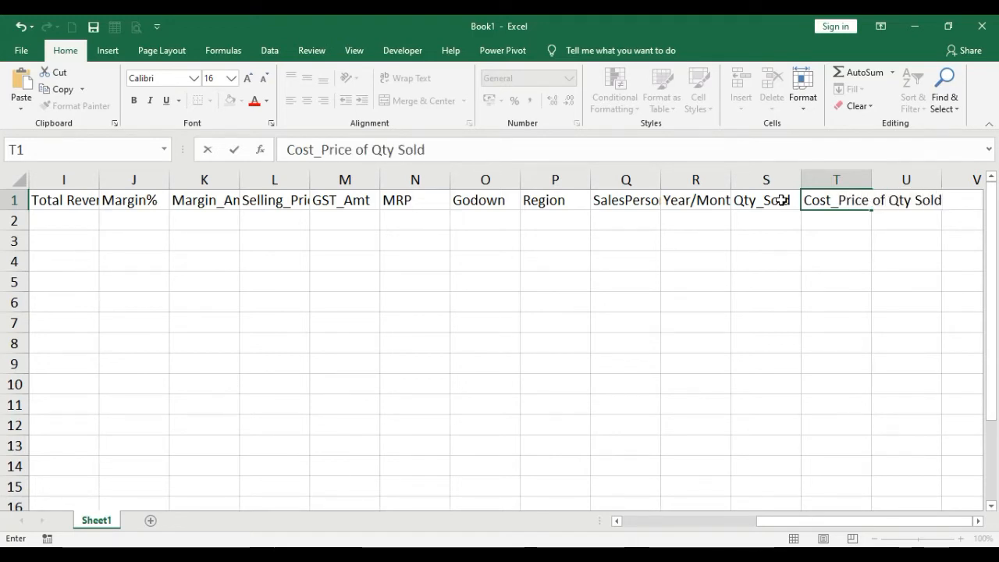
key(BackSpace)
key(BackSpace)
key(BackSpace)
key(BackSpace)
key(BackSpace)
key(BackSpace)
key(BackSpace)
key(BackSpace)
key(BackSpace)
key(BackSpace)
key(BackSpace)
key(BackSpace)
text(_)
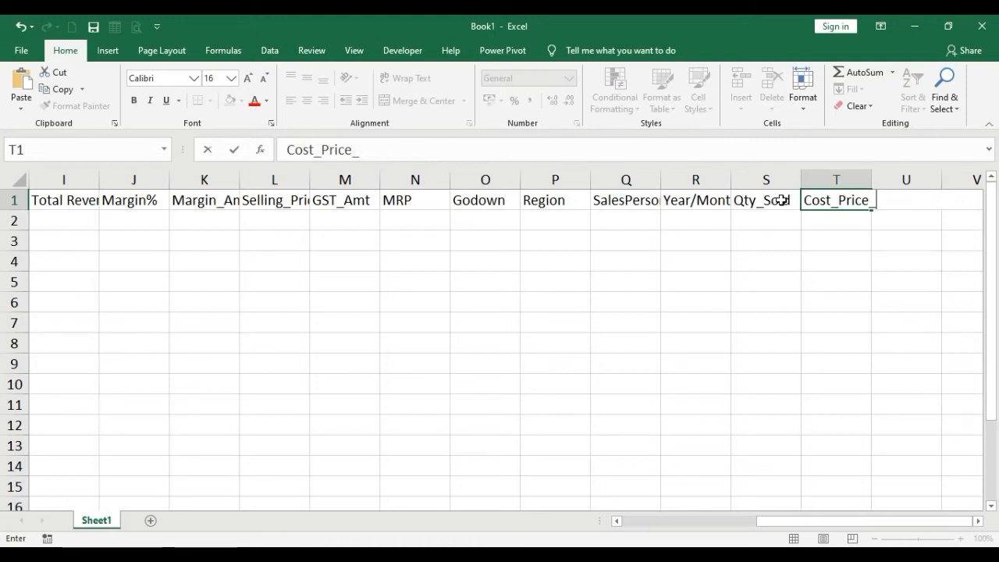
text(OF QTY)
key(BackSpace)
key(BackSpace)
key(BackSpace)
key(BackSpace)
key(BackSpace)
text(f_)
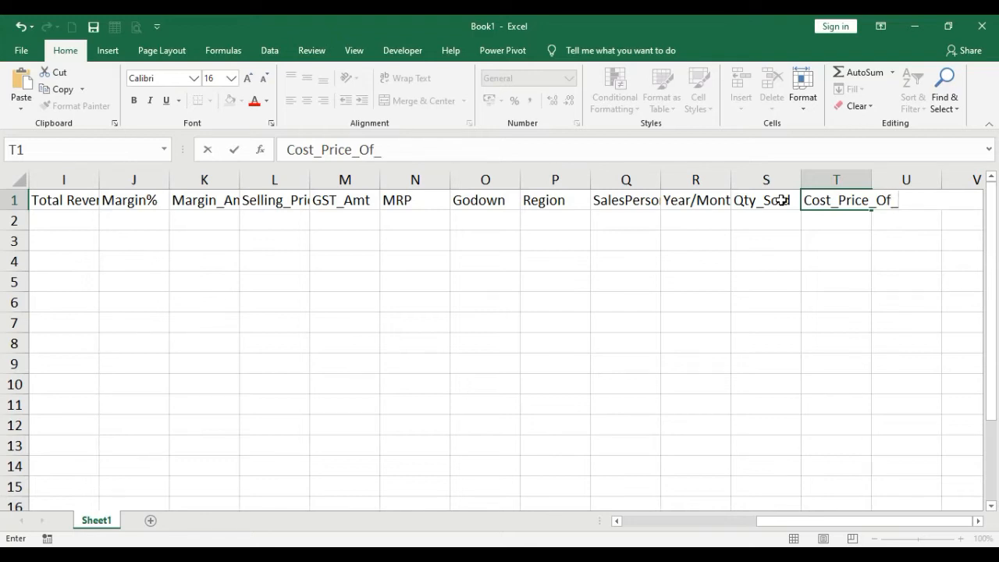
text(QTY)
text(SOLD)
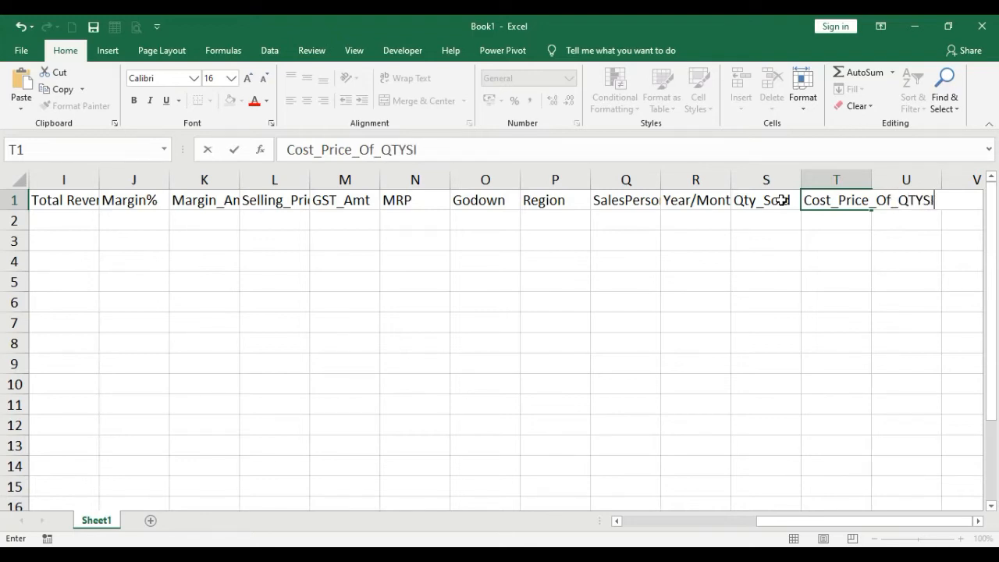
key(Return)
- Enter the header SP_OF_QTYSOLD in cell U1
key(Right)
key(Up)
text(SELLING)
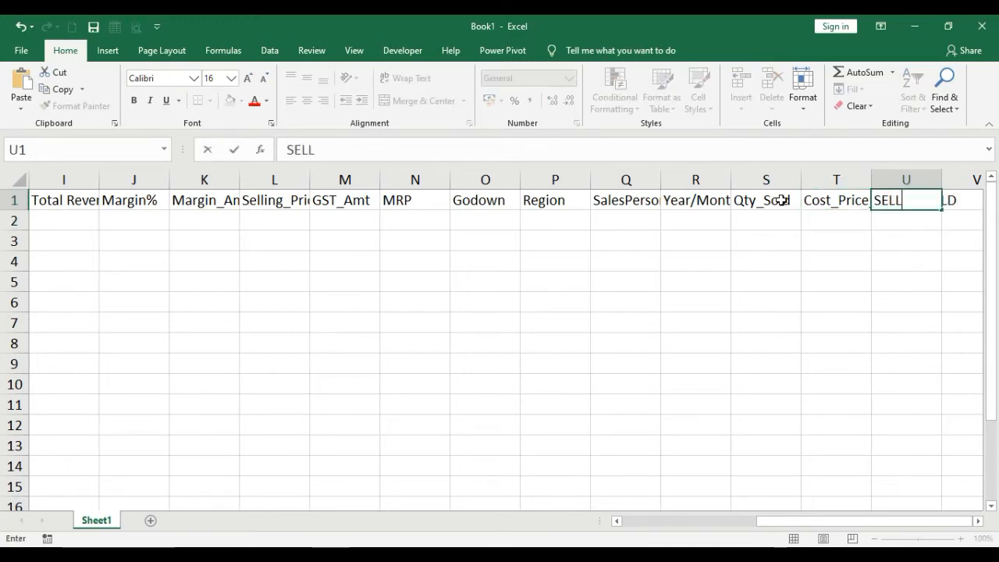
key(BackSpace)
key(BackSpace)
key(BackSpace)
key(BackSpace)
key(BackSpace)
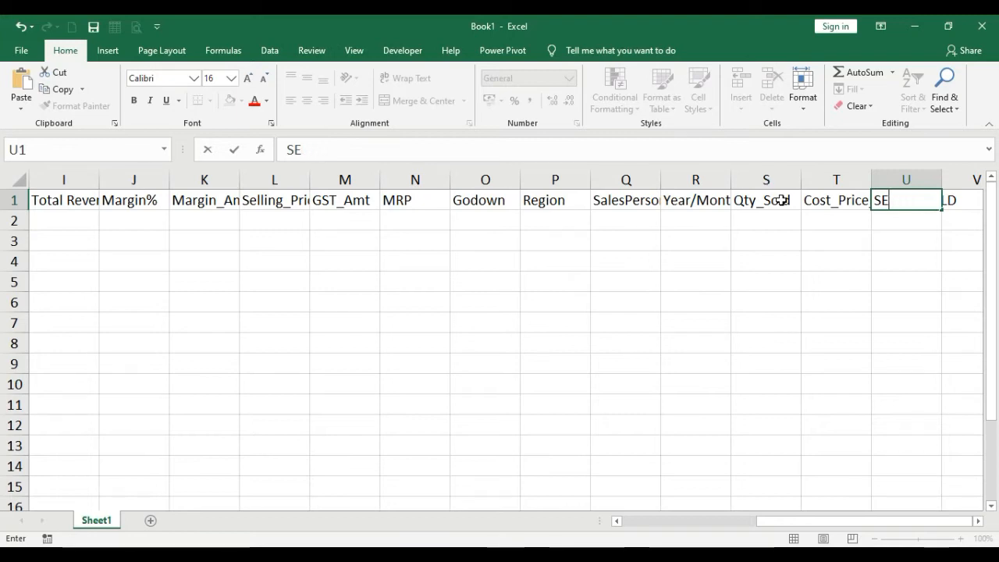
key(BackSpace)
text(P_OF_)
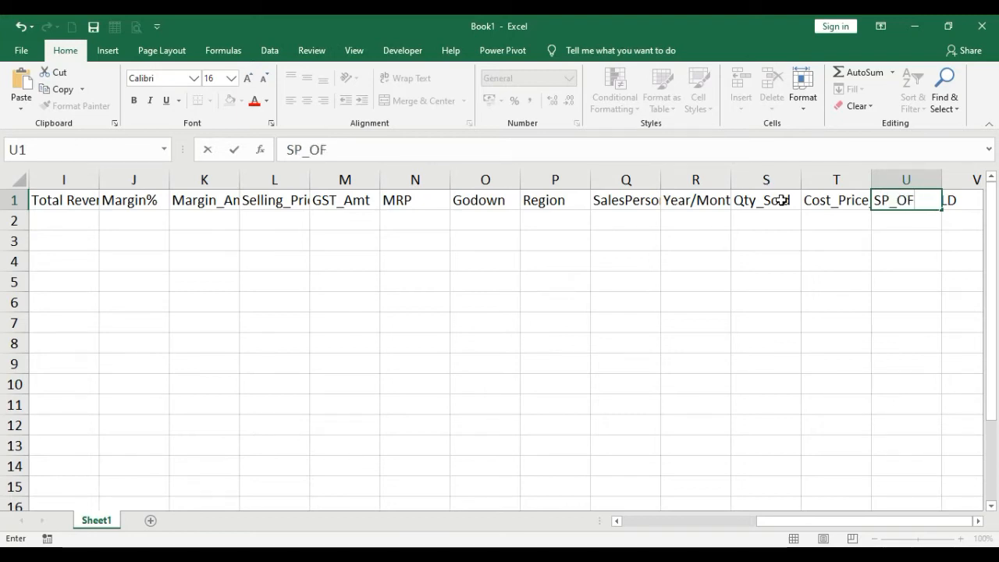
text(QTY)
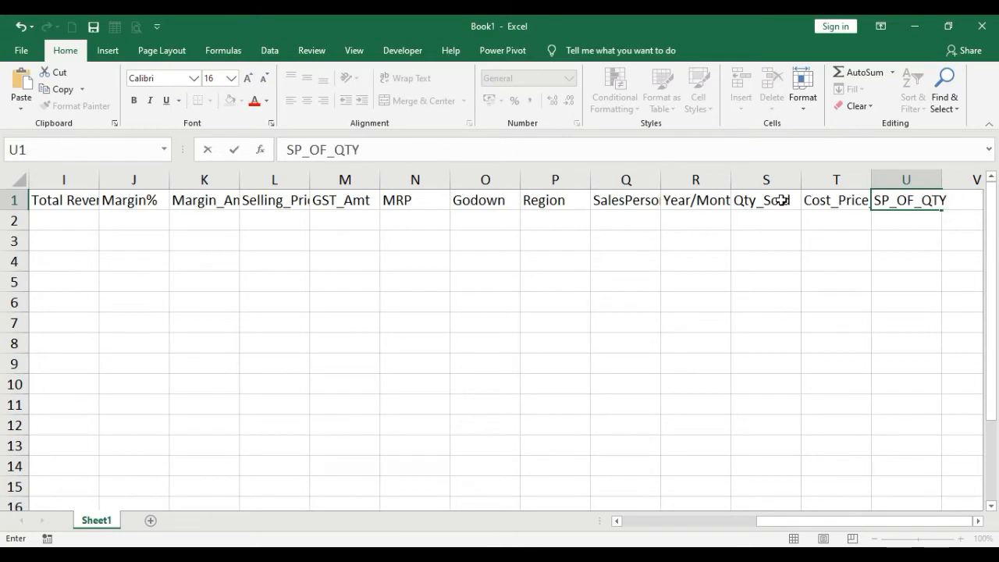
text(SOLD)
key(Tab)
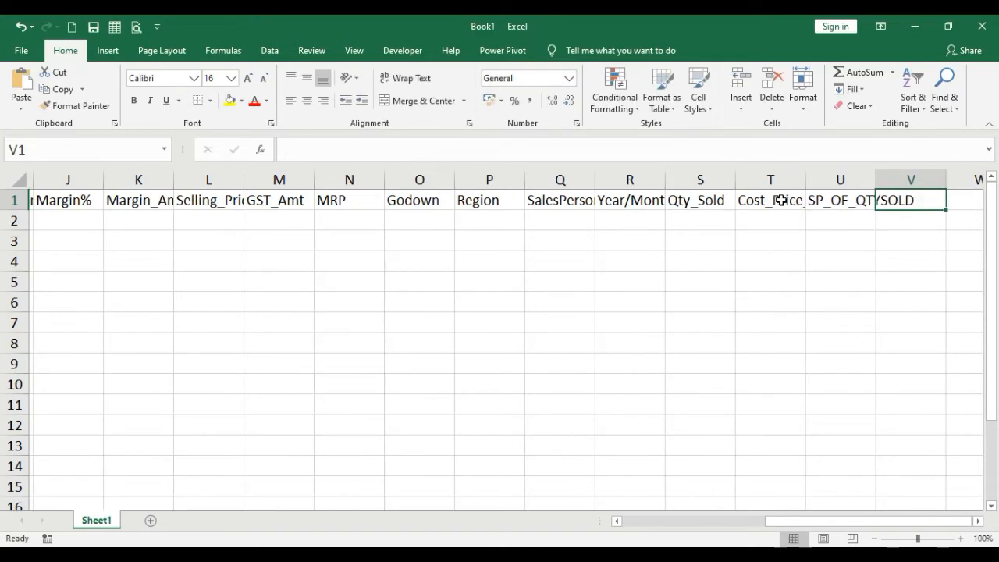
- Enter the header PROFIT/LOSS in cell V1
text(PRO)
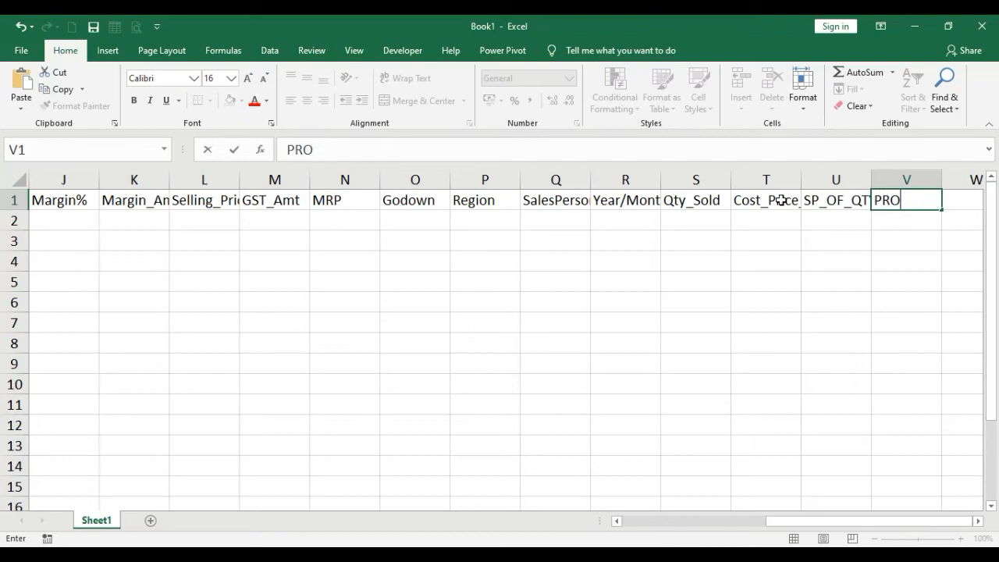
text(FIT/LOSS)
key(Return)
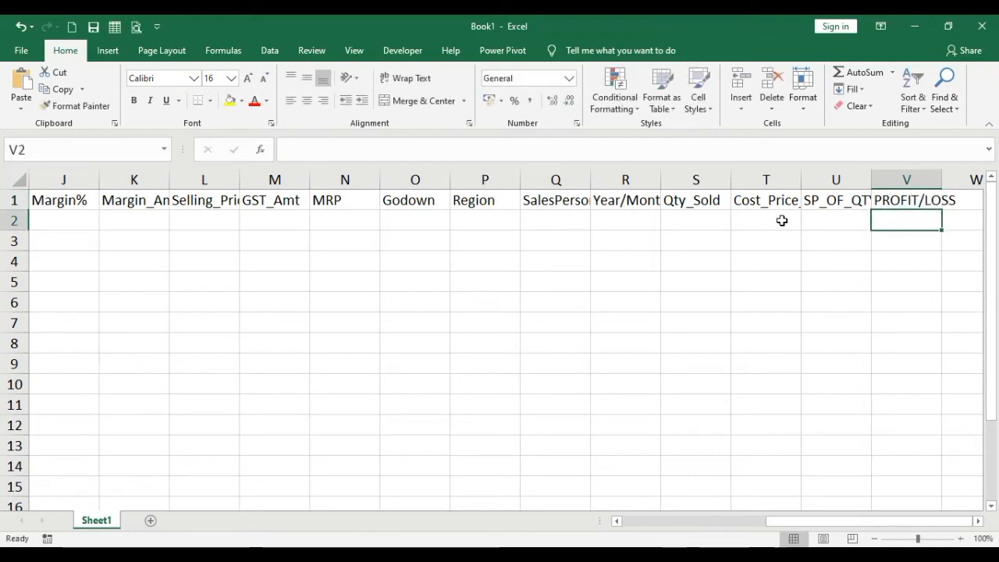
- Enter SKU2019001 as the first product ID in cell A2
drag(905, 522, 570, 522)
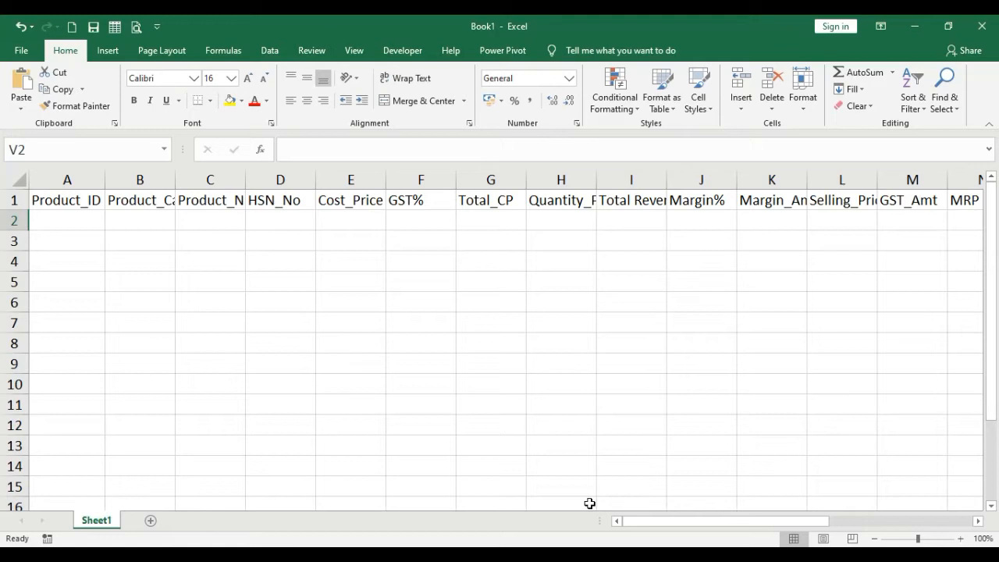
click(86, 220)
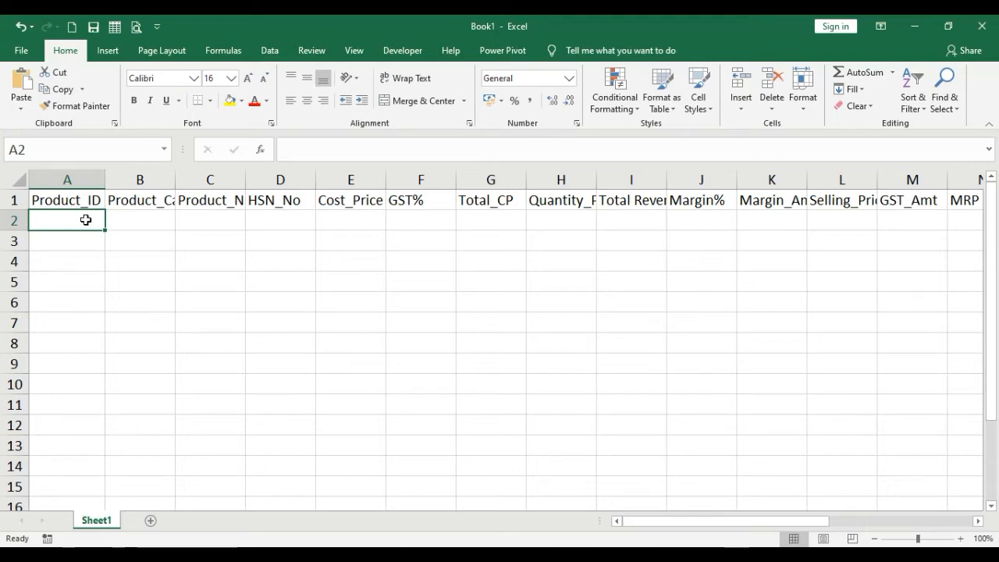
click(45, 277)
click(56, 223)
text(SKU)
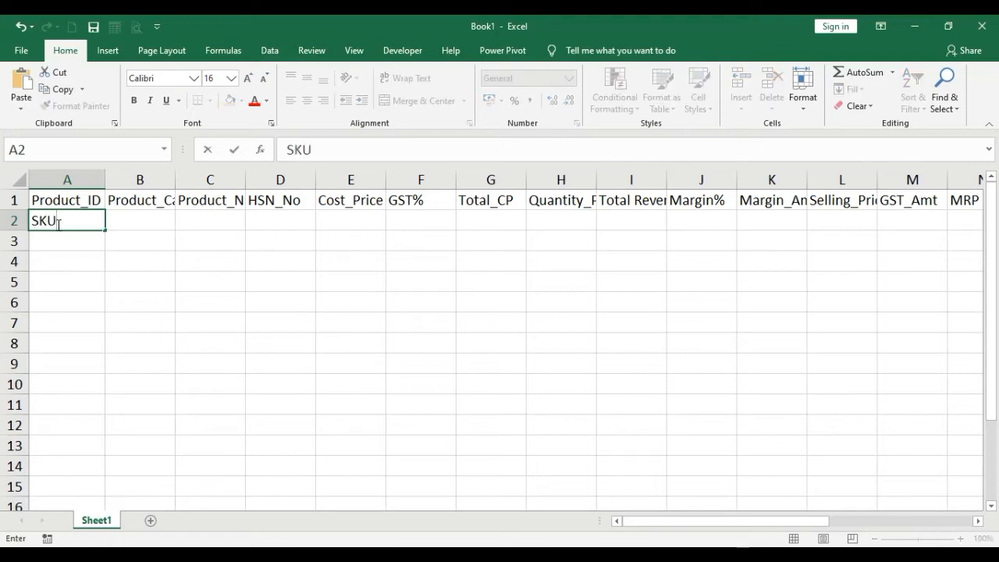
text(2019)
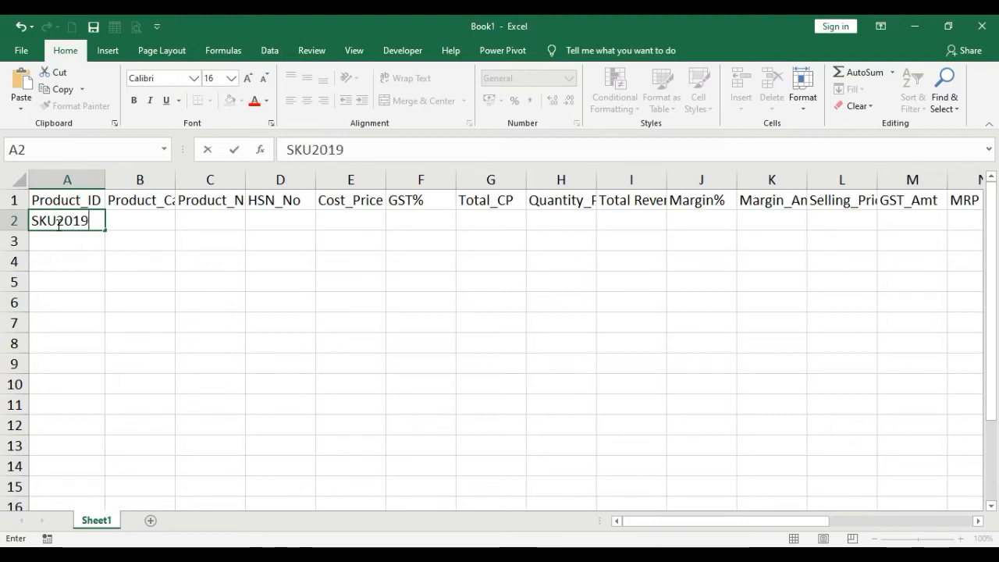
text(001)
key(Return)
- Fill the product ID series down from A2 through A150 and autofit the widths of columns A and B
click(72, 225)
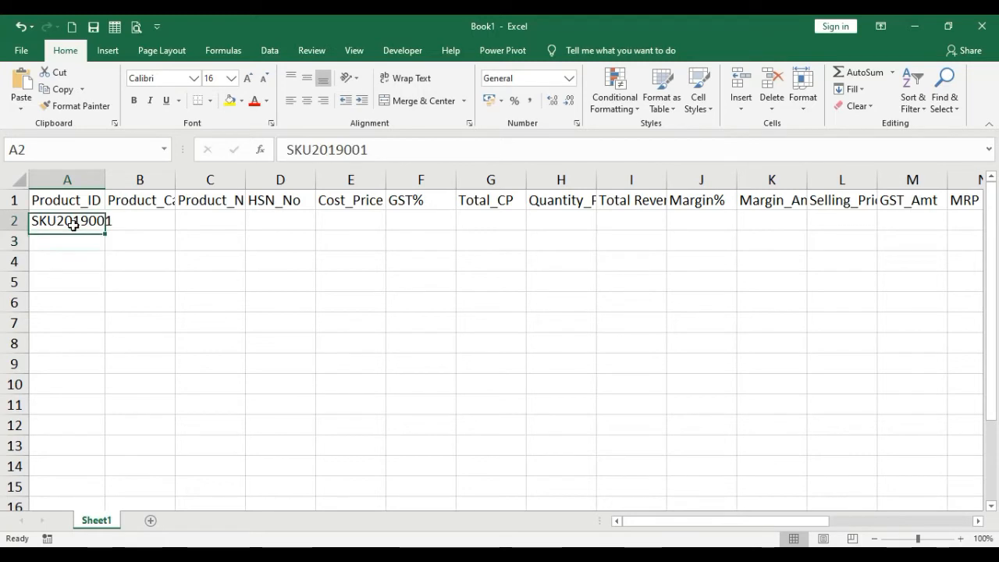
drag(105, 232, 61, 480)
scroll(261, 333, up, 20)
scroll(138, 198, up, 12)
double_click(105, 179)
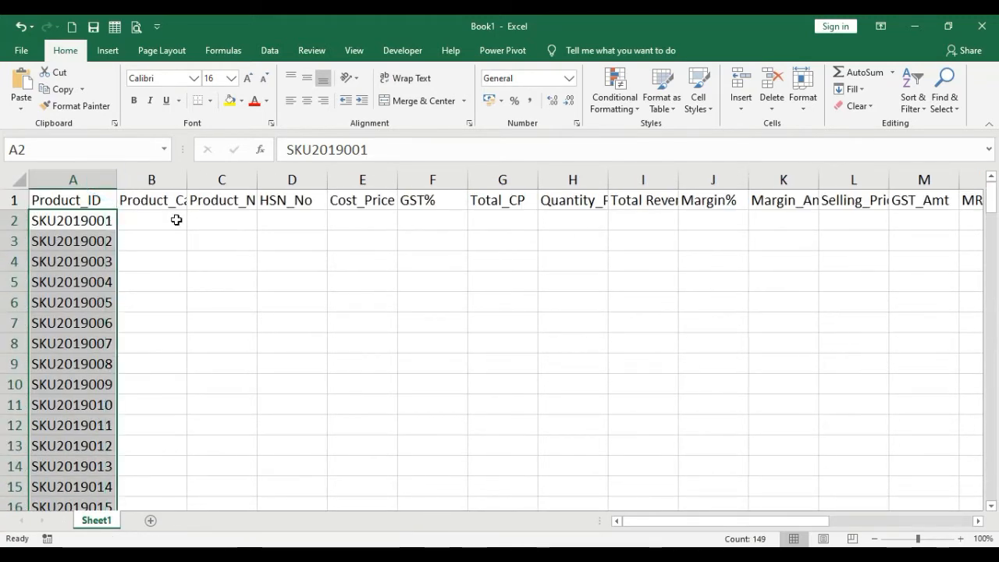
double_click(187, 179)
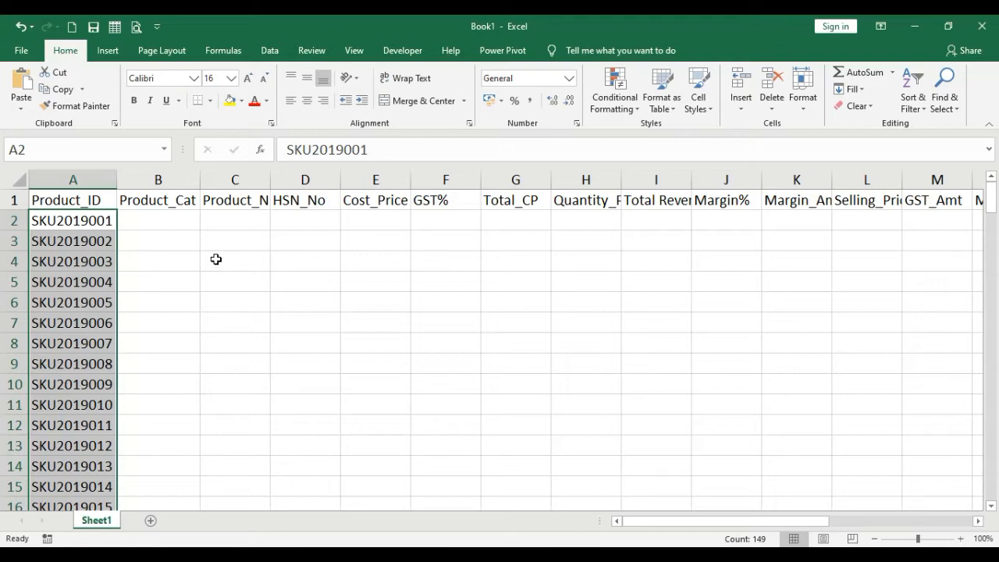
- Enter Snacks & Refreswhments as the product category in cell B2
click(186, 223)
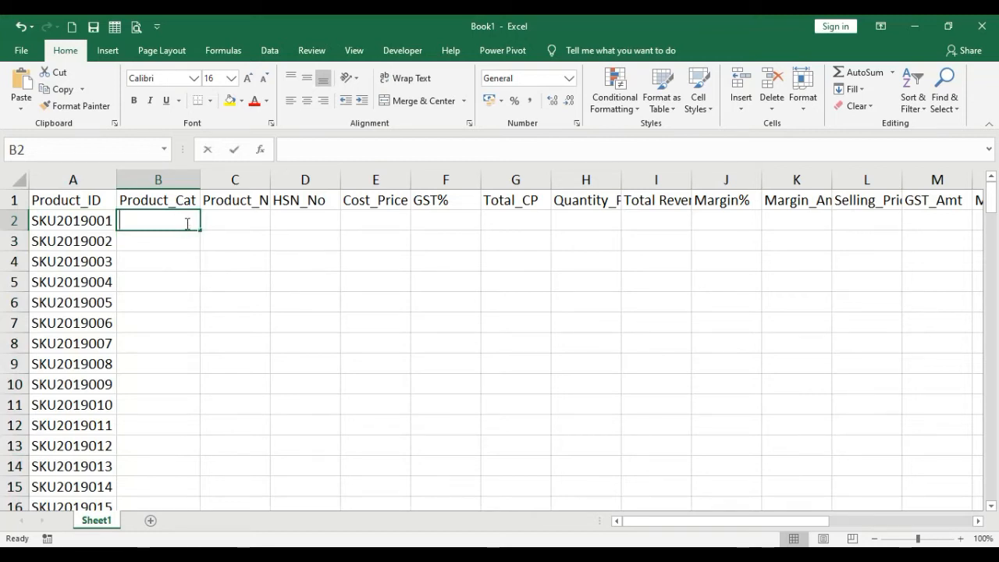
text(Snacks & Refreswhm)
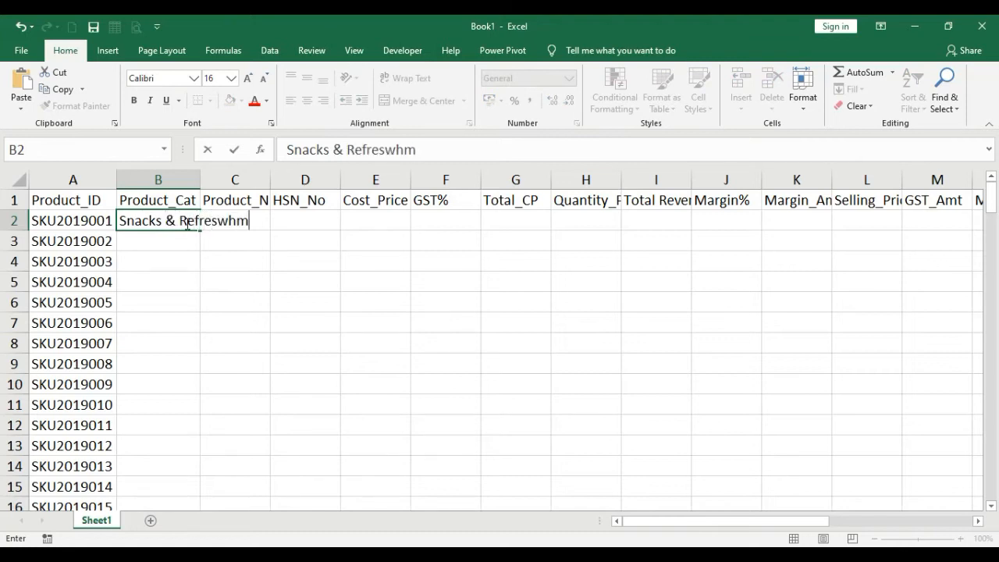
text(ents)
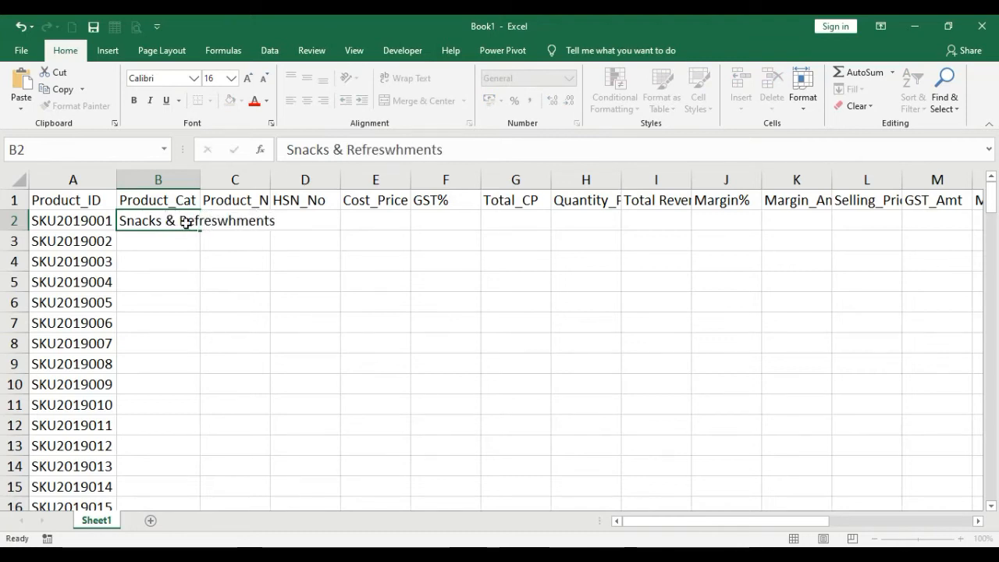
- Enter the product categories Beverages in cell B3 and DryFruits in cell B4
key(Return)
text(Be)
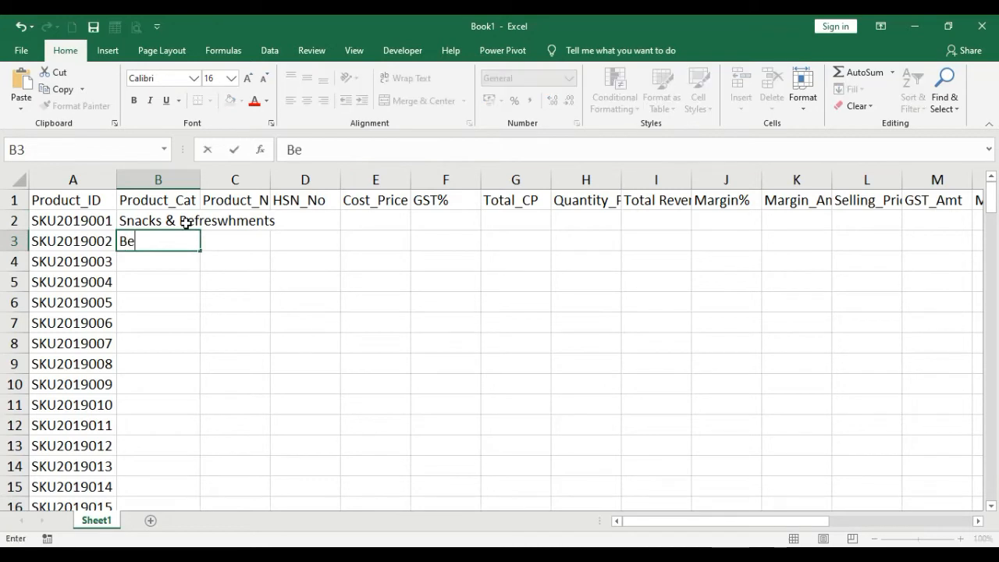
text(verages)
key(Return)
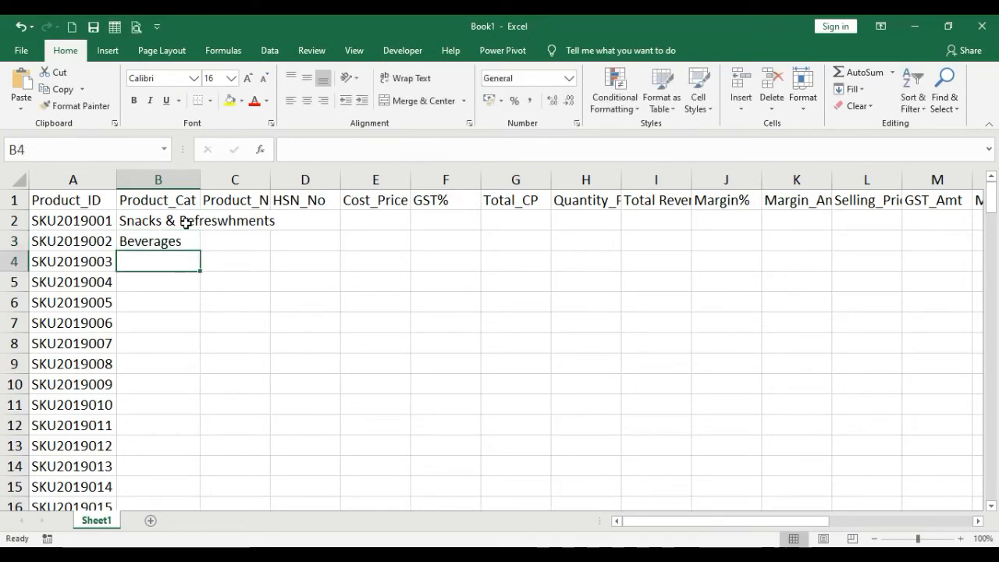
text(DryFruits)
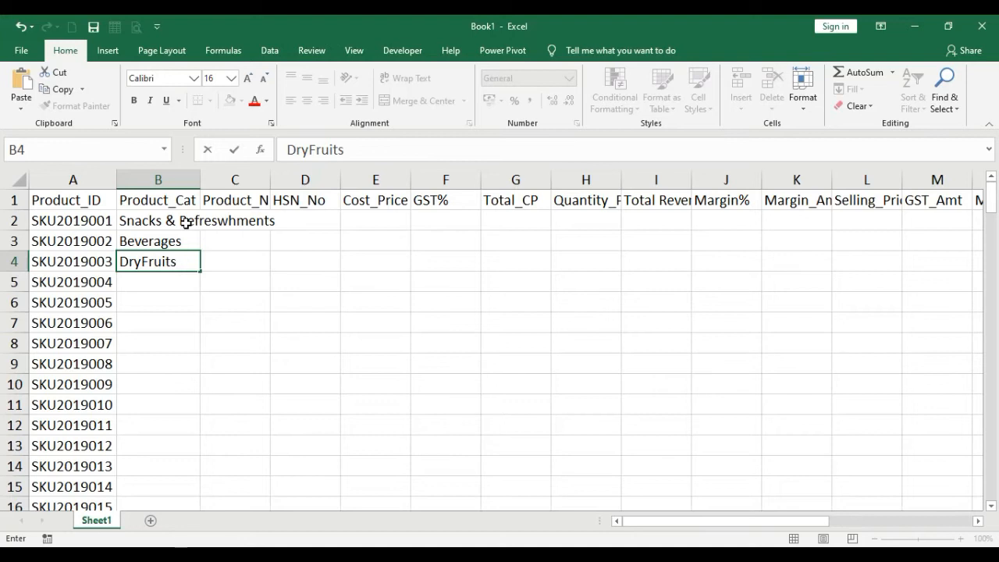
key(Return)
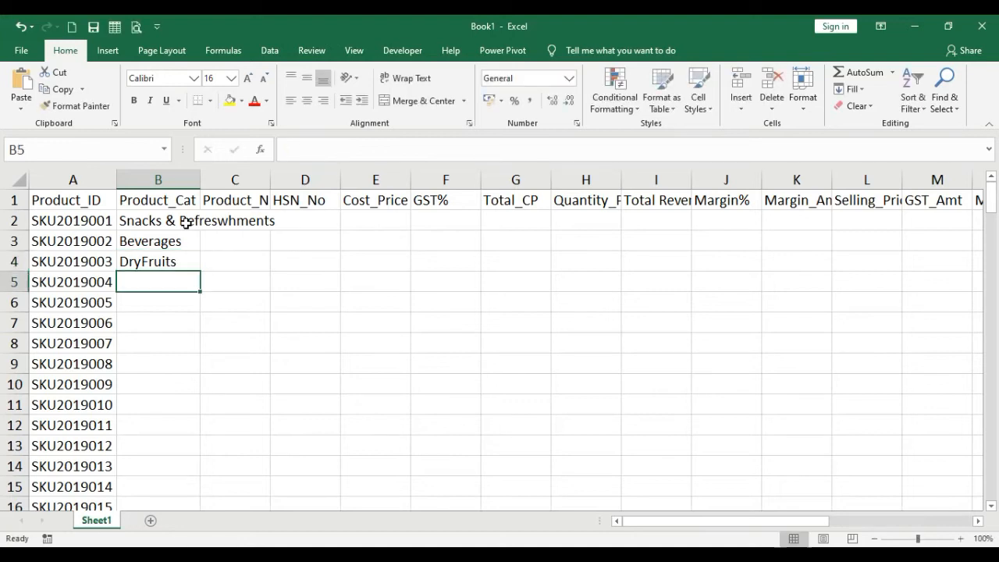
- Enter the product categories Masala Packets in cell B5 and Legumes & Grains in cell B6
text(Masal)
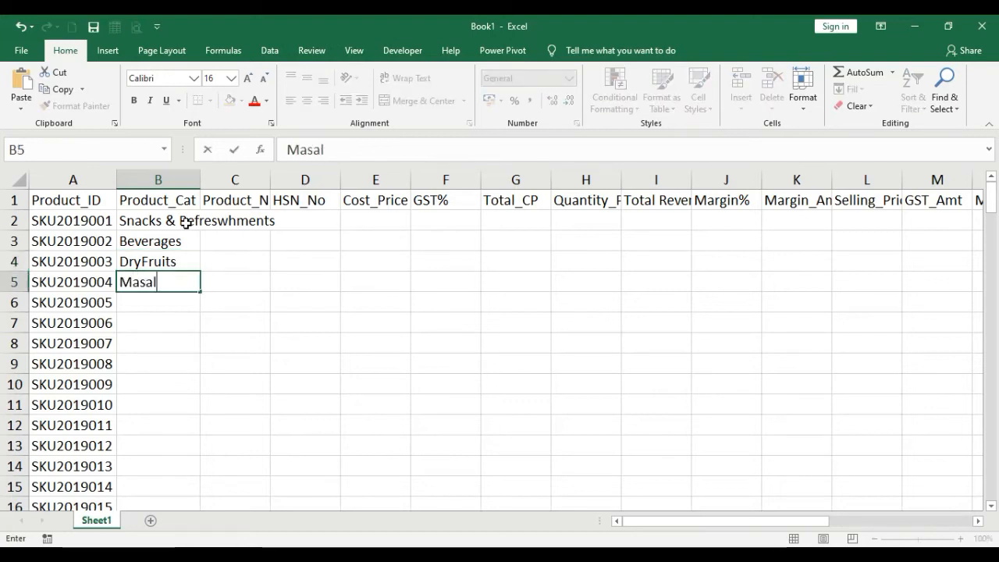
text(a Packets)
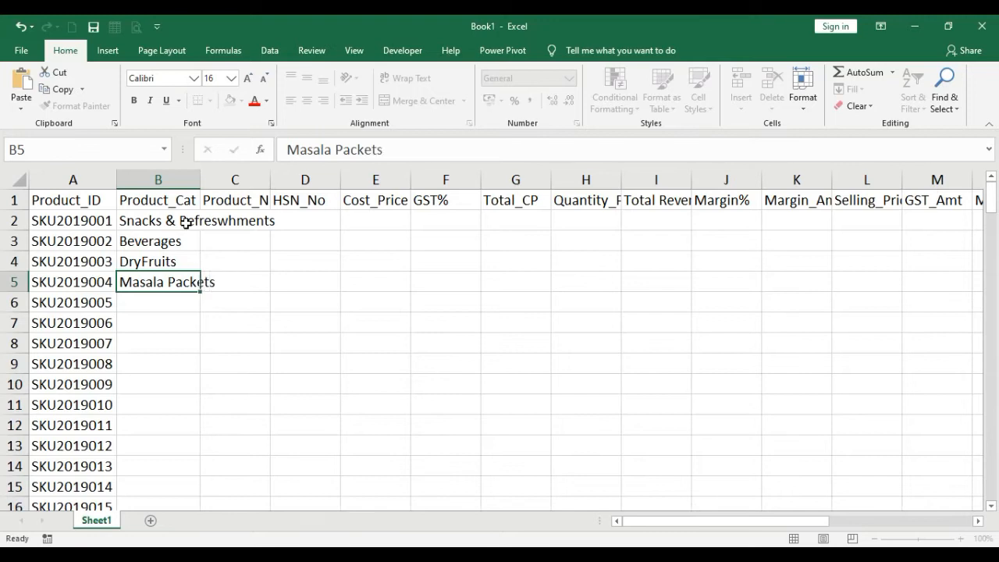
key(Return)
text(Legu)
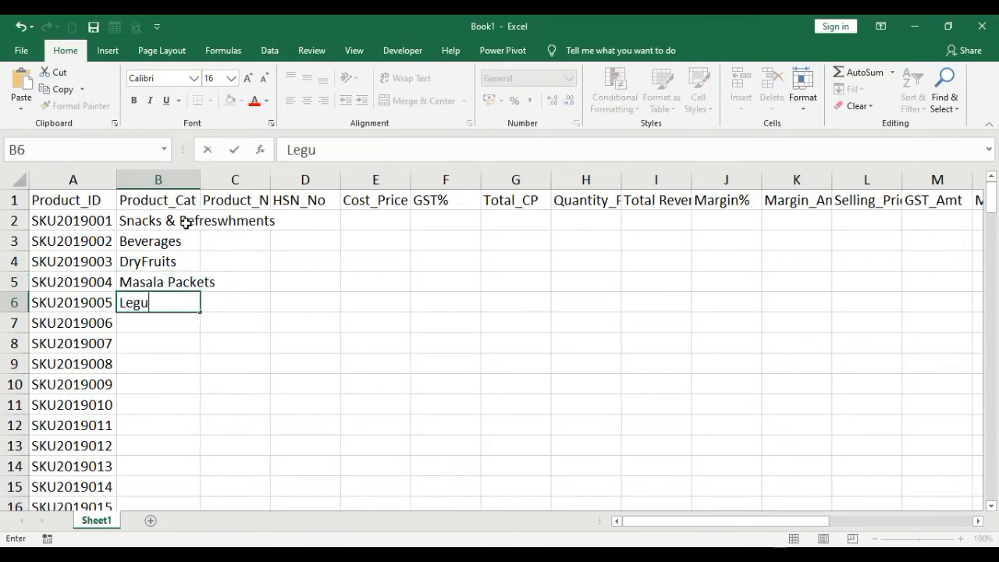
text(mes & Grains)
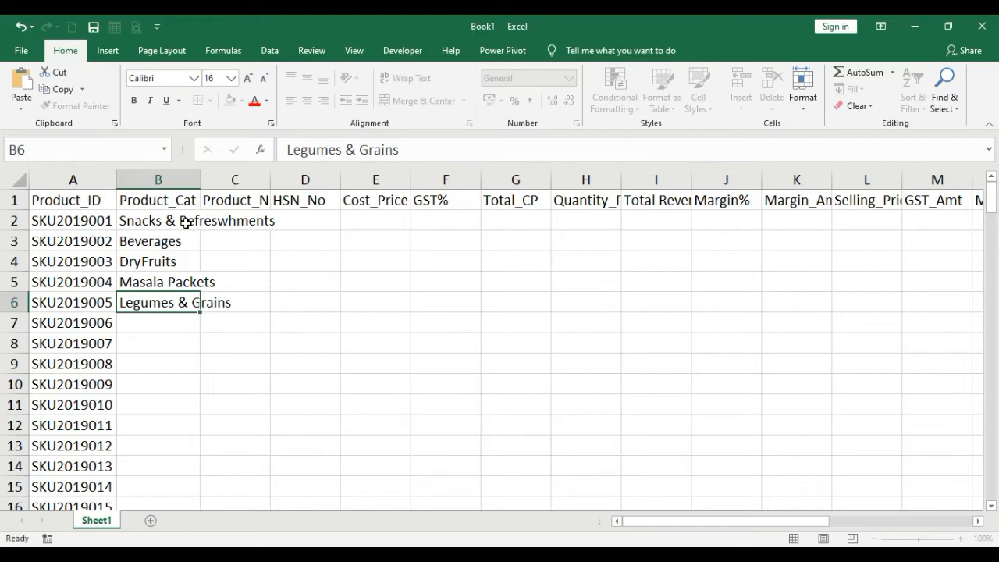
key(Return)
- Repeat the five categories in B2:B6 down the Product_Cat column through row 150 and check the filled rows
drag(145, 223, 180, 312)
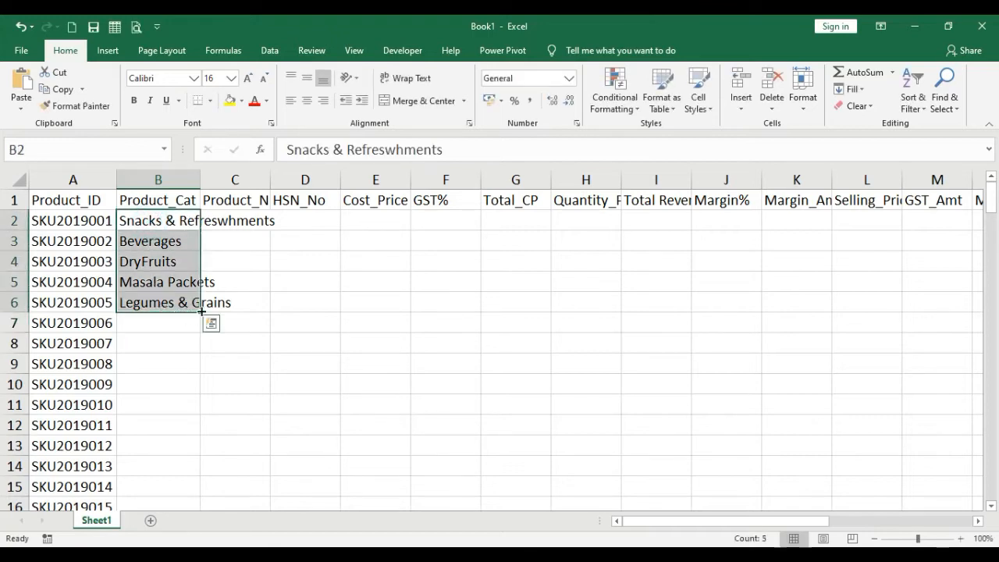
double_click(201, 311)
scroll(223, 316, down, 12)
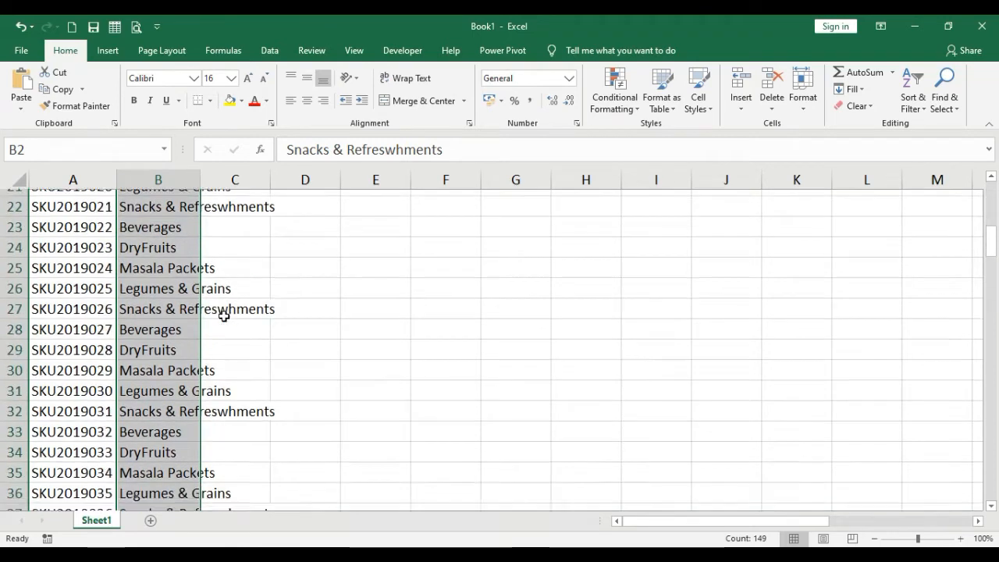
scroll(226, 328, down, 20)
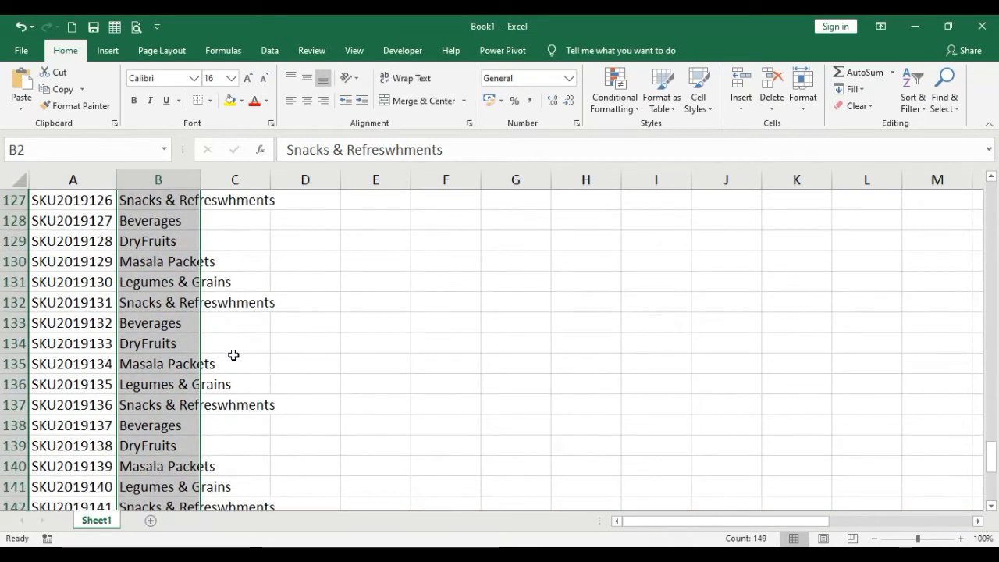
scroll(246, 356, up, 20)
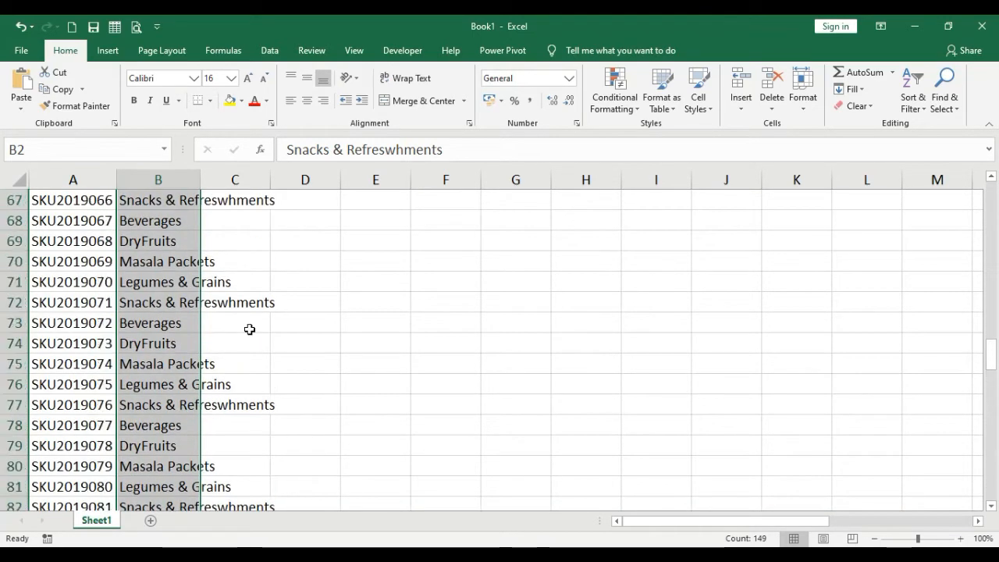
scroll(249, 329, up, 14)
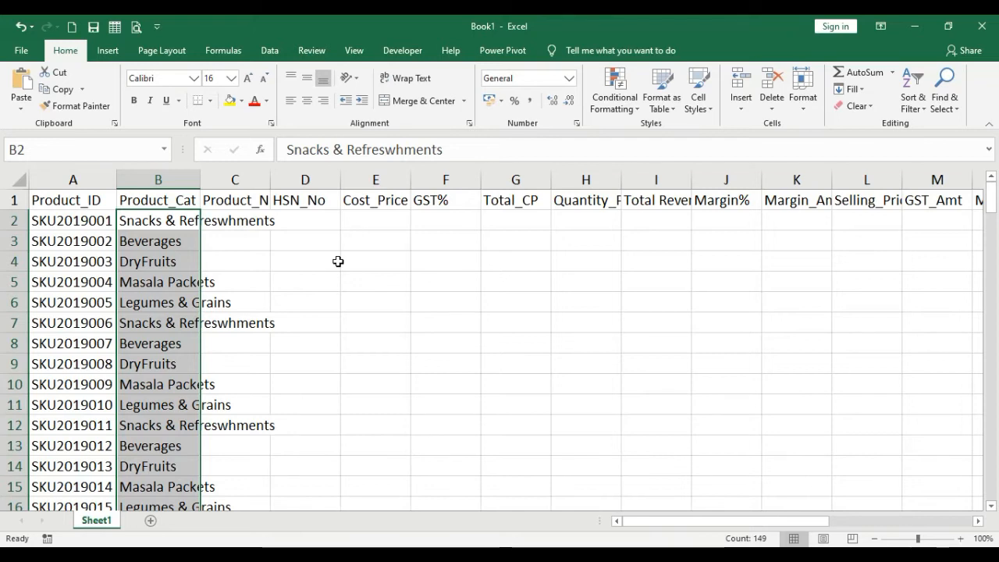
- Format the range A1:V150 as a table with headers, using a gold style from the Light group
click(74, 201)
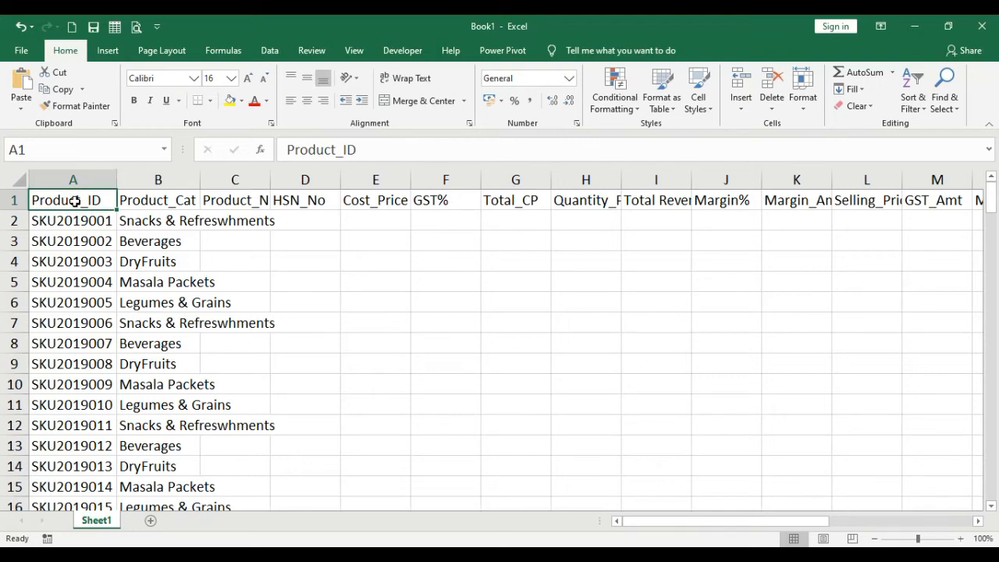
key(ctrl+shift+End)
key(ctrl+q)
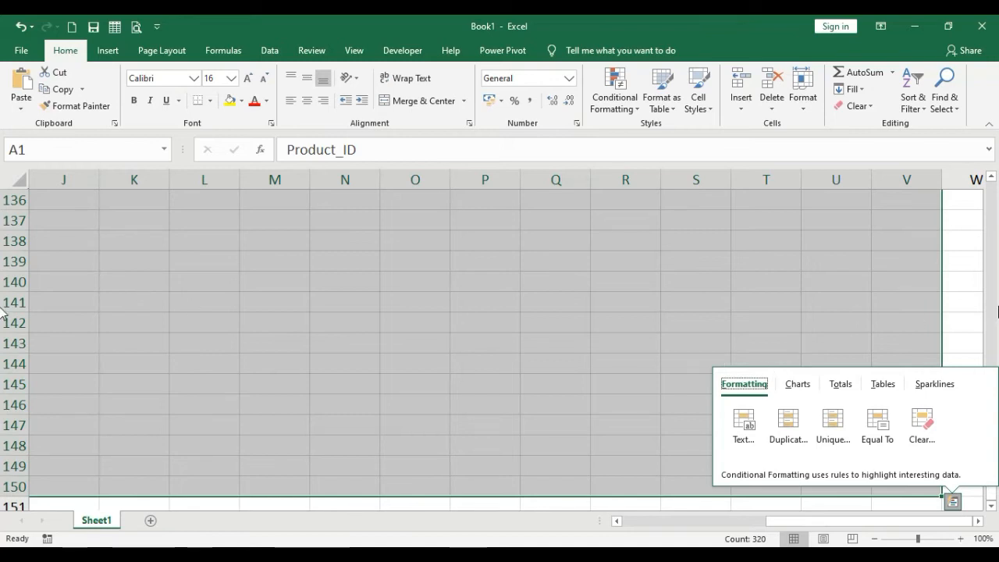
click(990, 494)
drag(989, 494, 994, 201)
drag(872, 528, 408, 535)
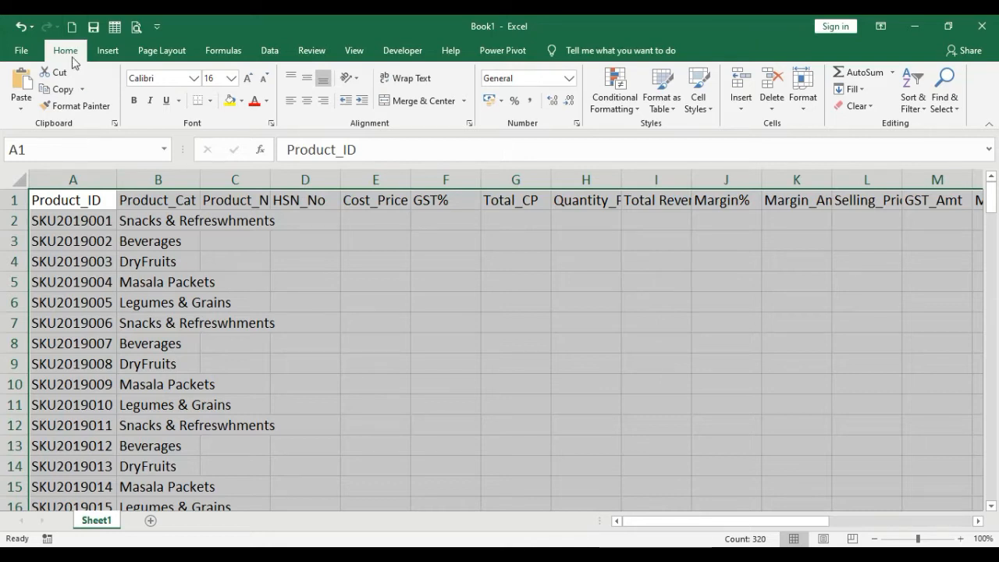
click(673, 116)
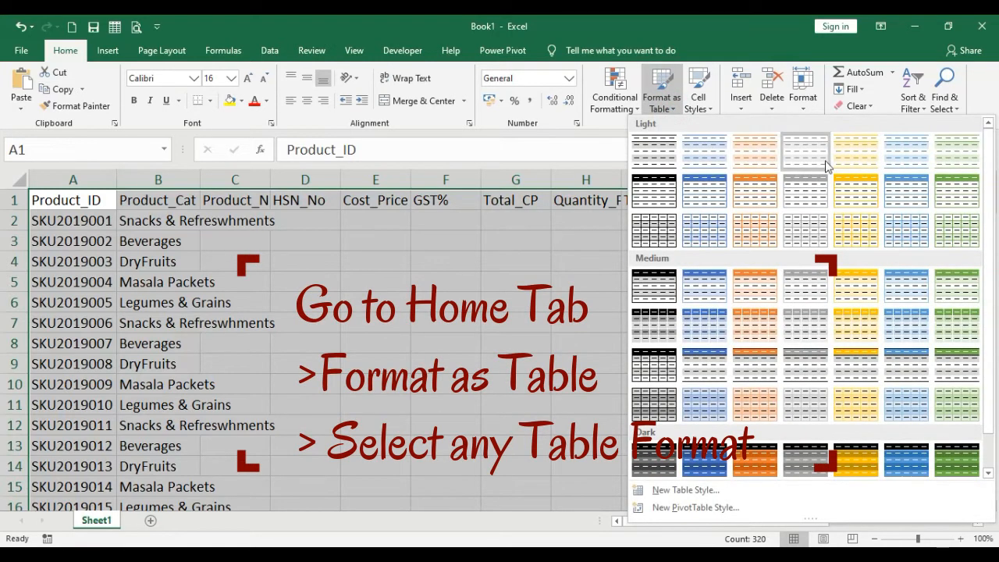
click(859, 202)
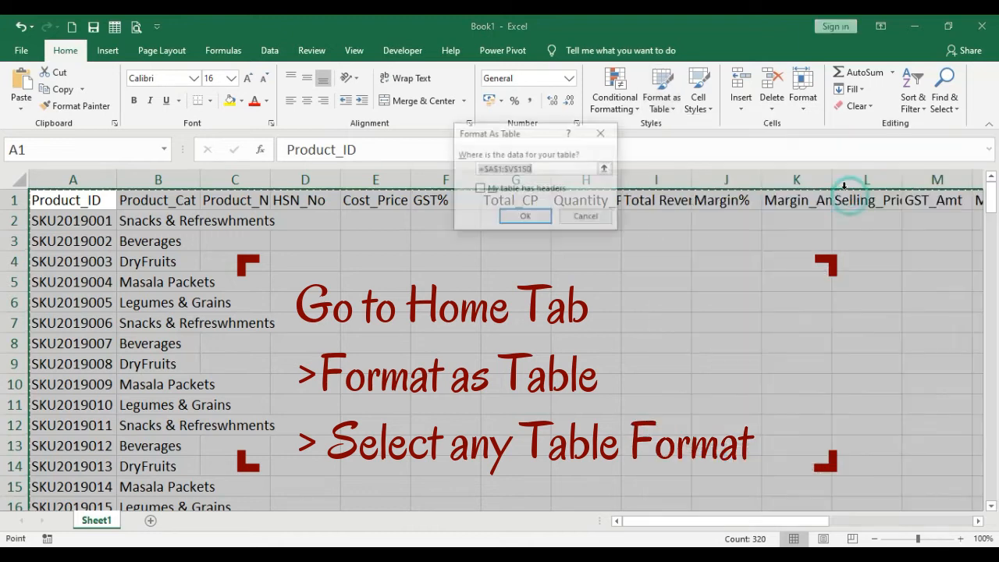
click(478, 190)
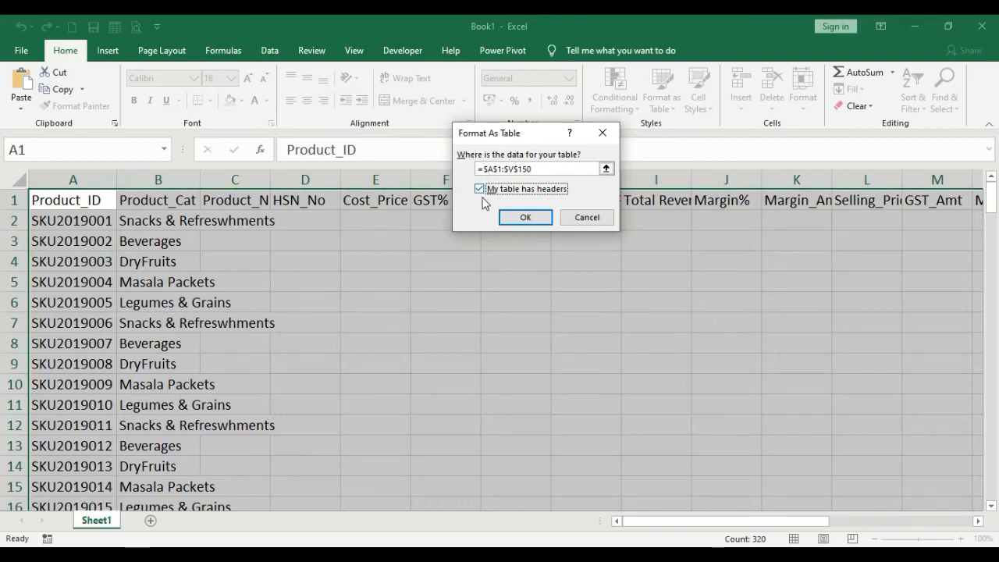
click(520, 218)
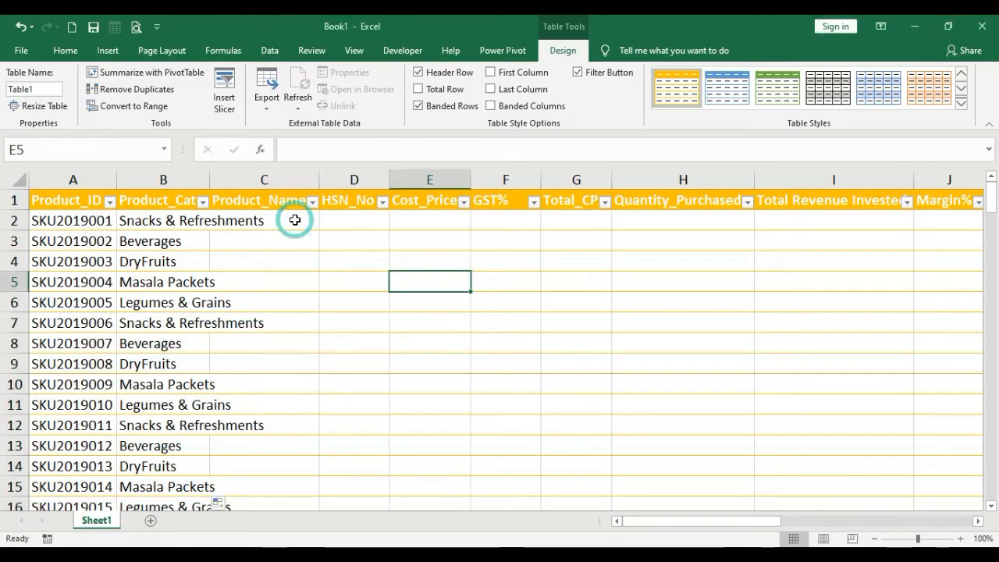
- Fill the Product_Name column with a series starting at Product001 in cell C2 and autofit the width of column B
click(295, 220)
text(Product)
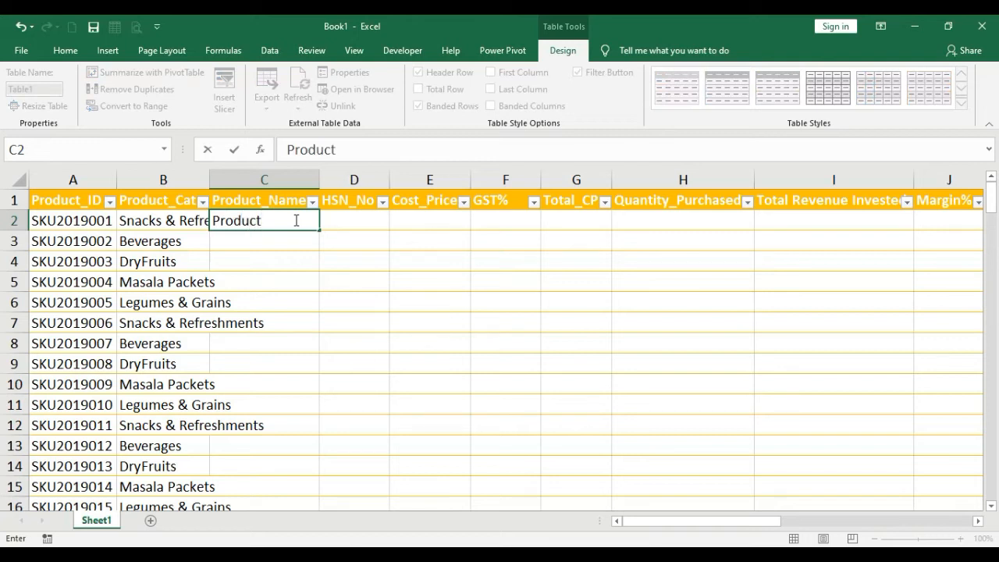
text(001)
key(Return)
click(295, 224)
double_click(318, 230)
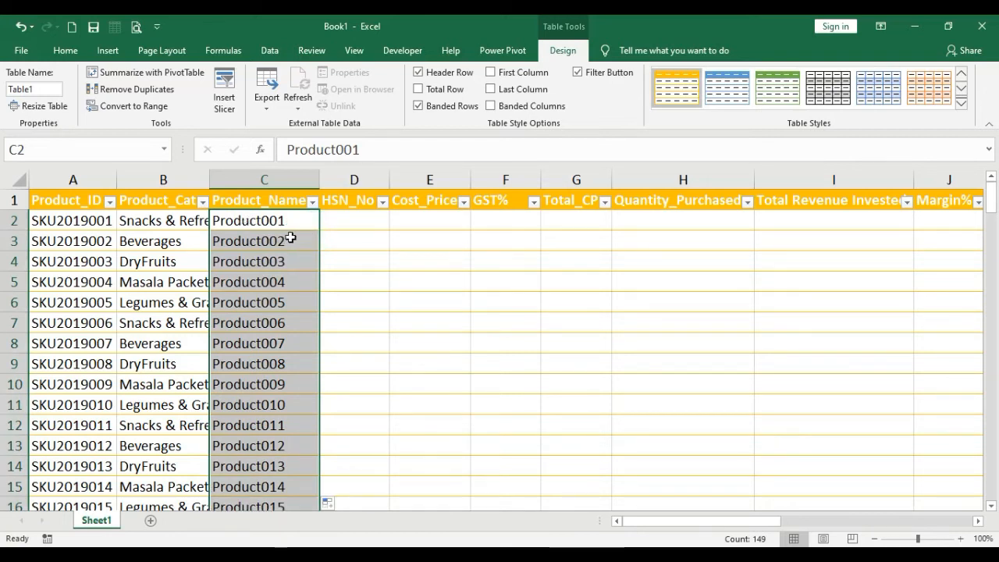
double_click(209, 178)
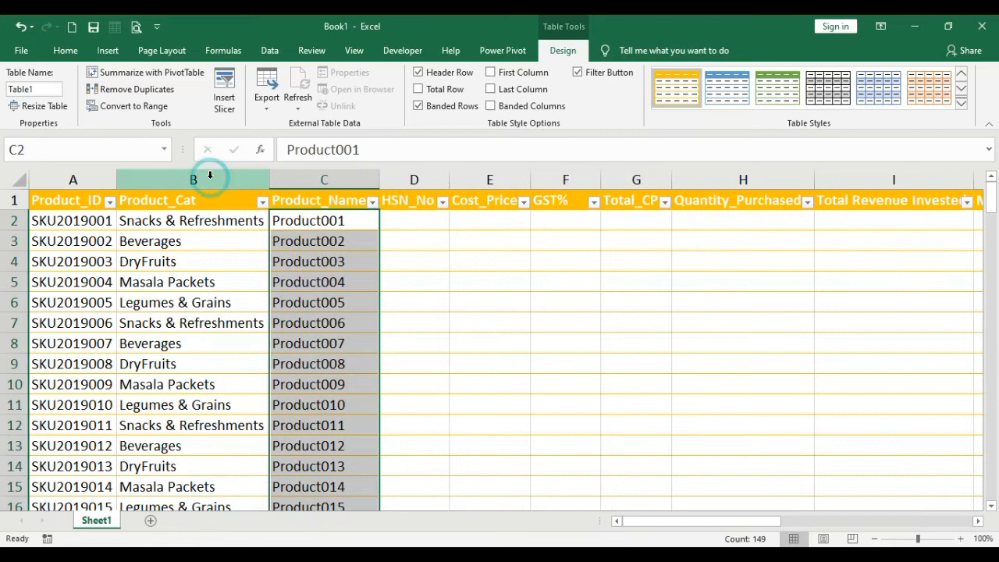
- Add a new blank worksheet, Sheet2, after Sheet1
click(430, 227)
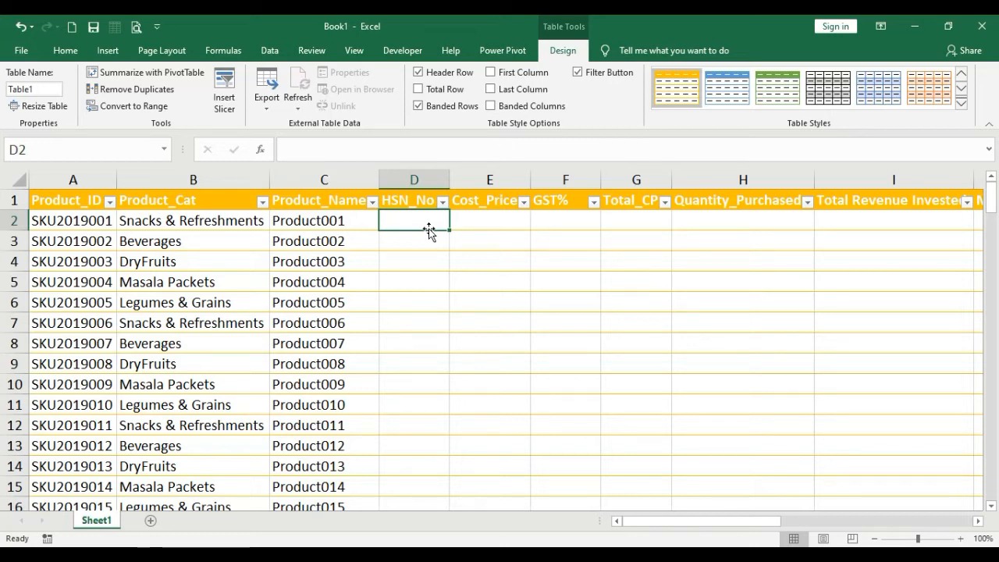
click(150, 520)
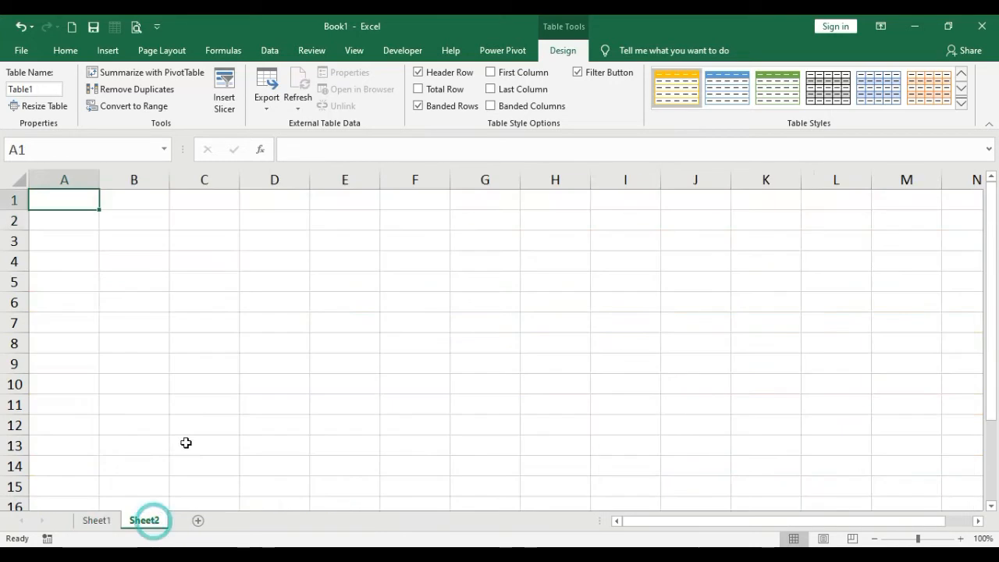
click(200, 328)
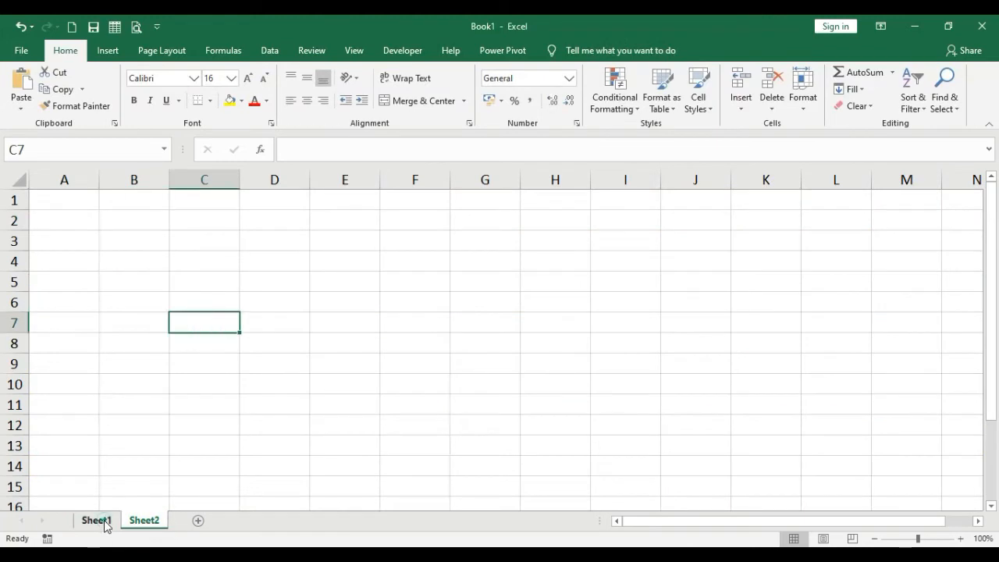
- Copy the five product categories from B2:B6 on Sheet1 to Sheet2 starting at A2, and autofit column A there
click(104, 523)
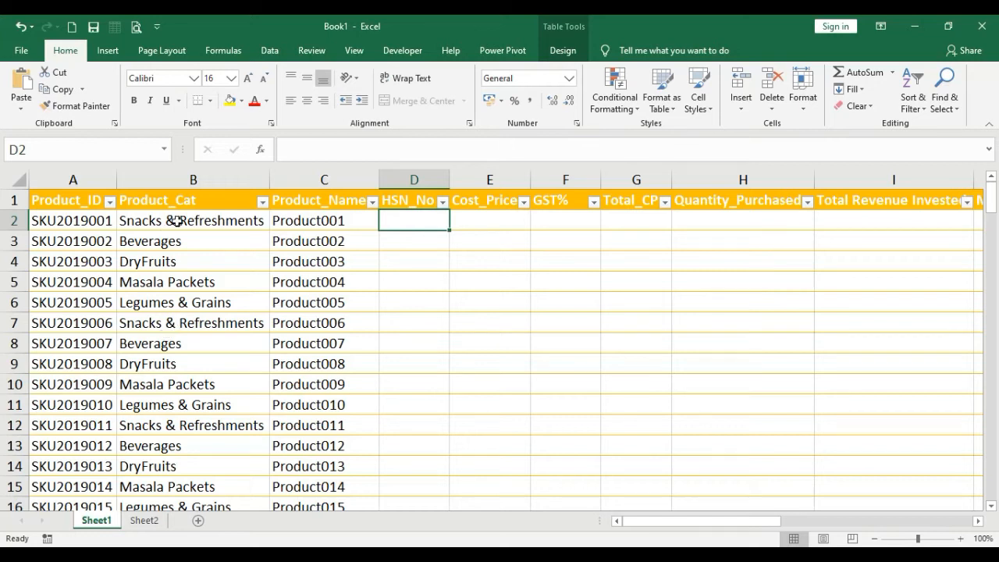
drag(178, 221, 167, 307)
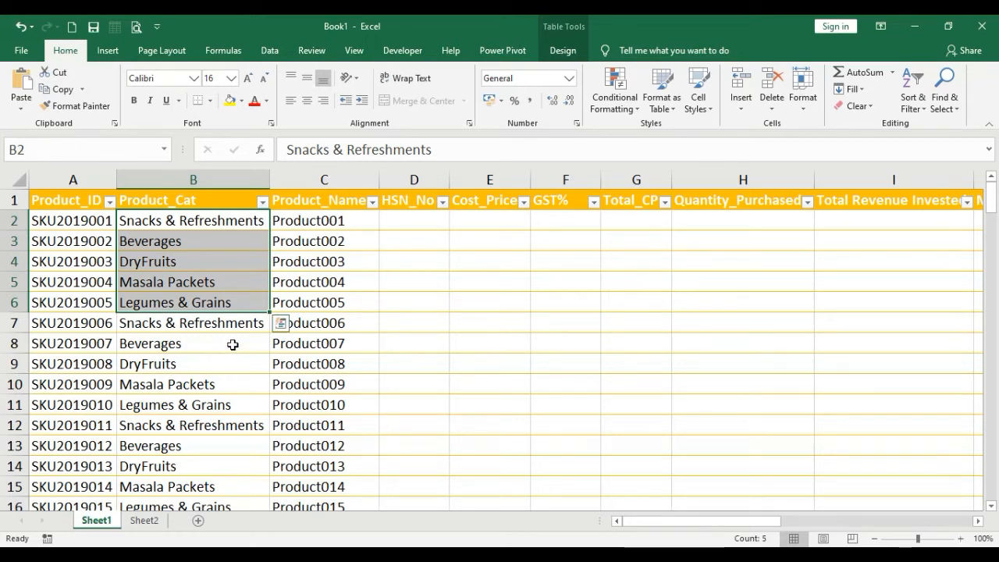
key(ctrl+c)
click(144, 520)
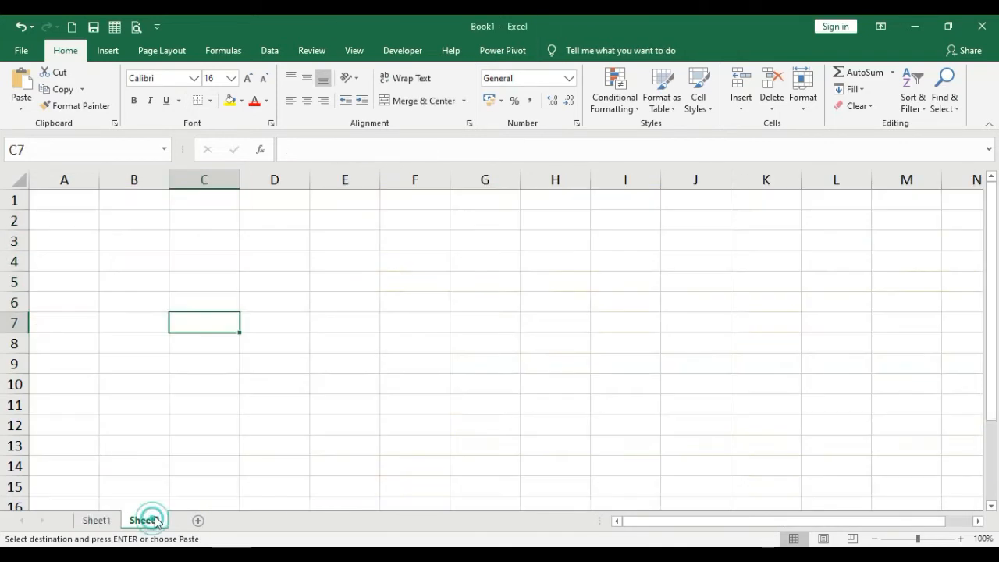
click(90, 217)
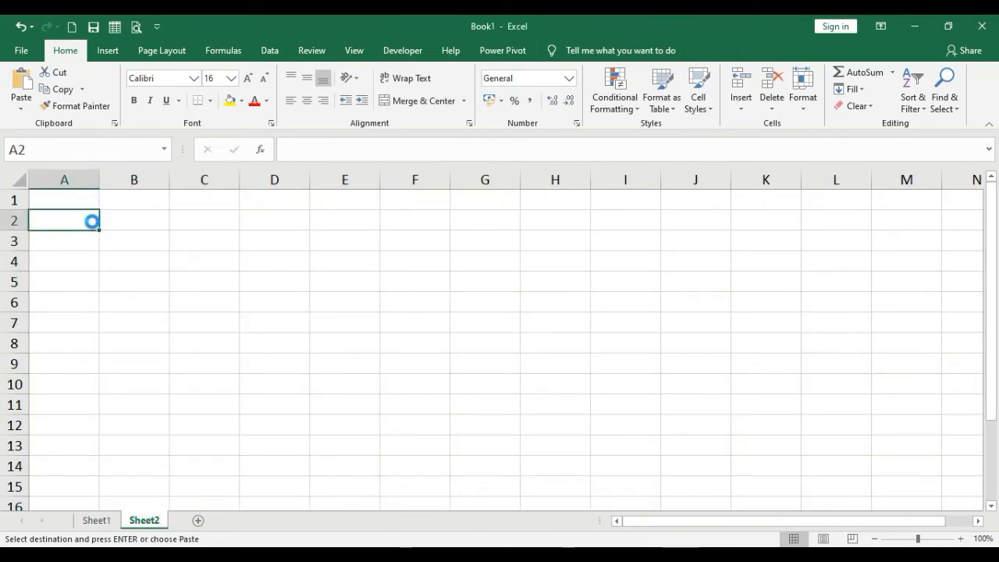
key(ctrl+v)
double_click(99, 180)
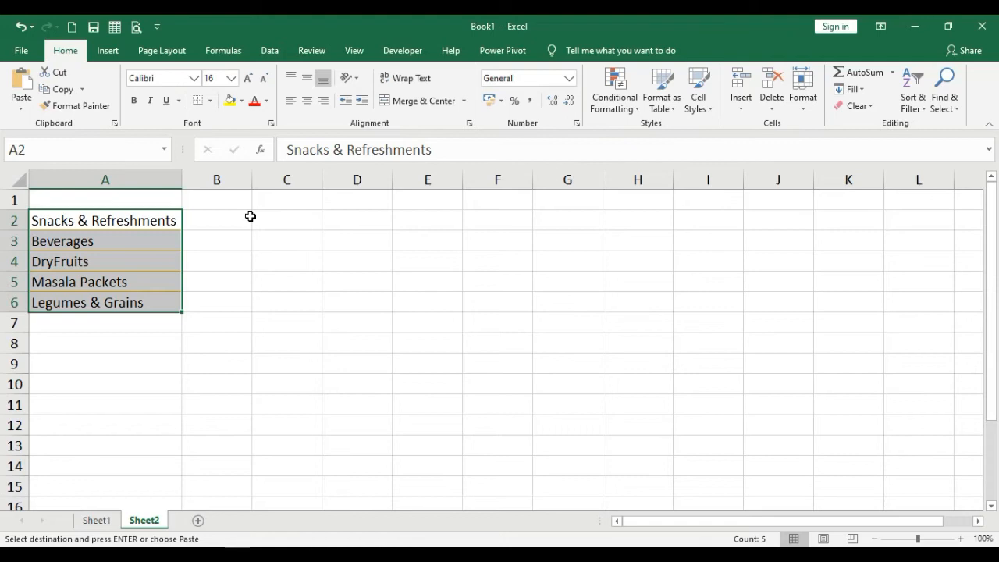
- Enter the codes 2201, 2204, 22054, 2000567 and 200042 beside the five categories in B2:B6 on Sheet2
click(215, 206)
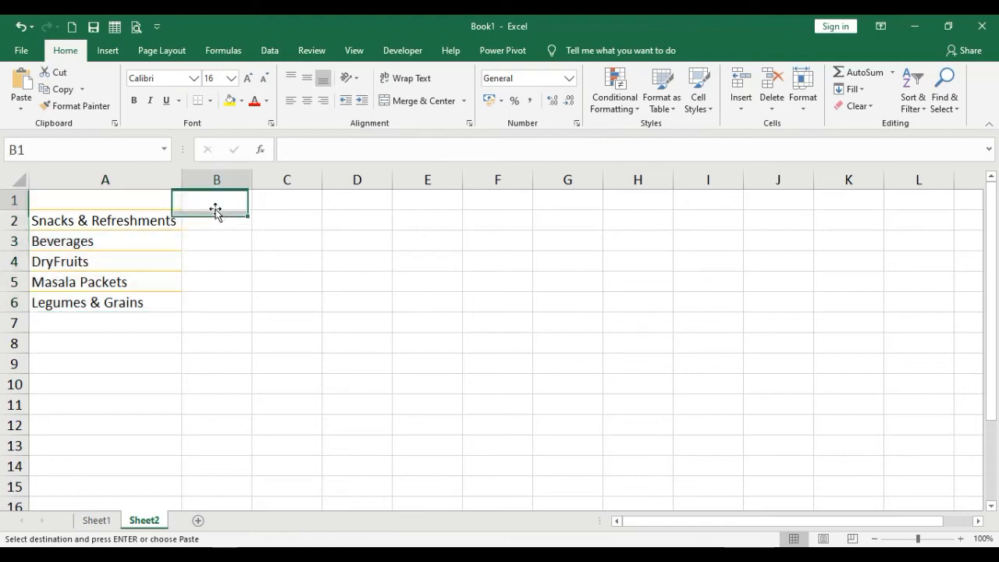
click(215, 215)
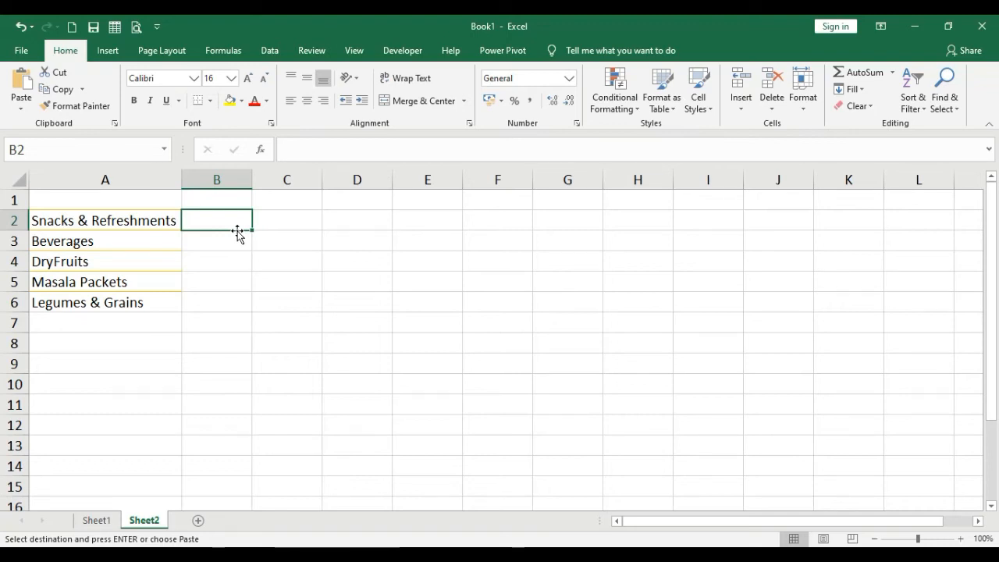
text(2201)
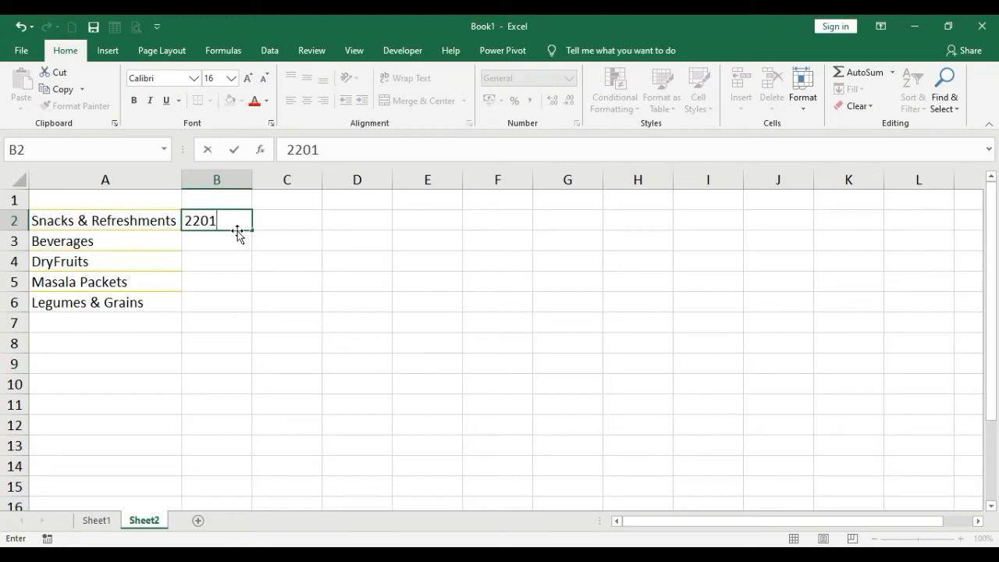
key(Return)
text(2204)
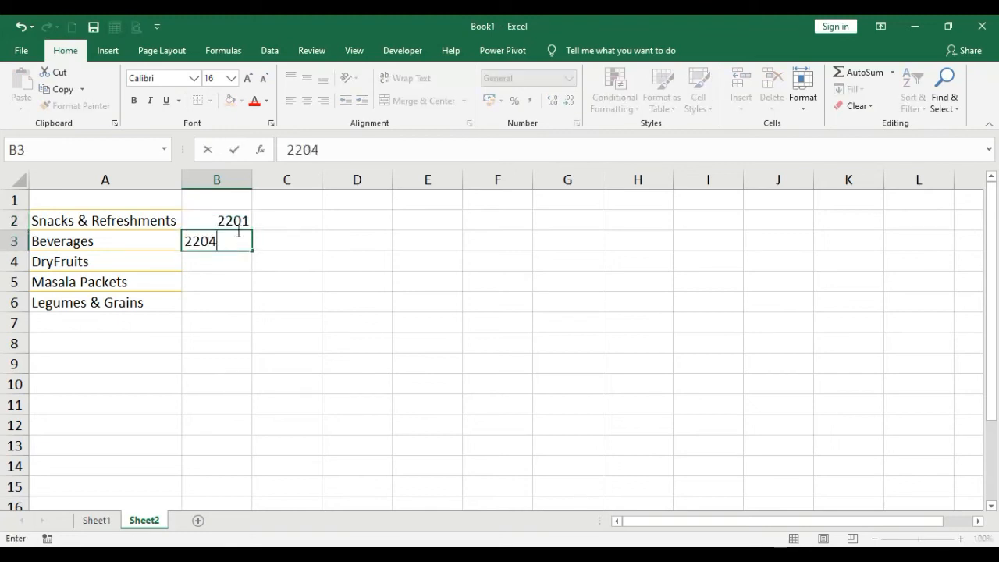
key(Return)
text(22054)
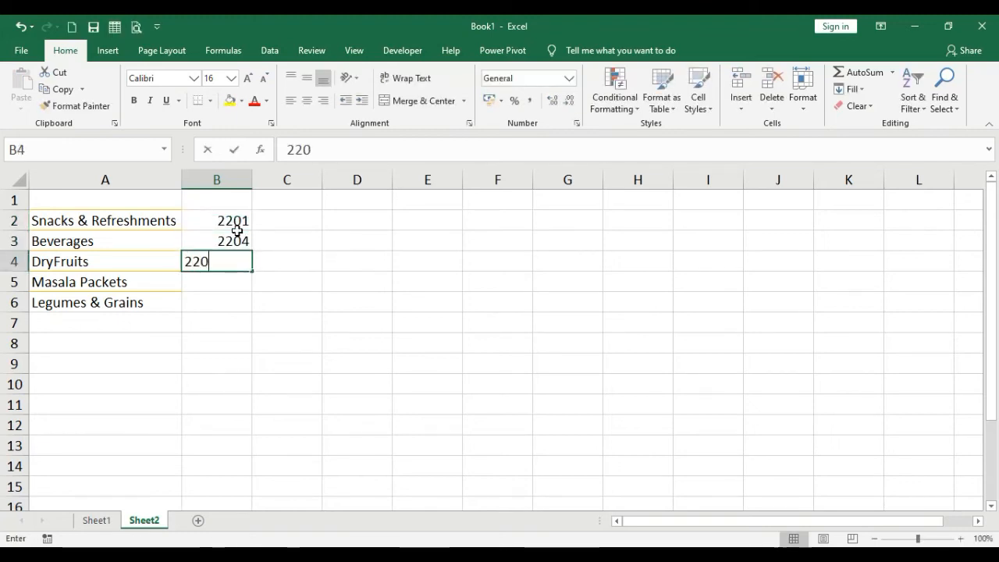
key(Return)
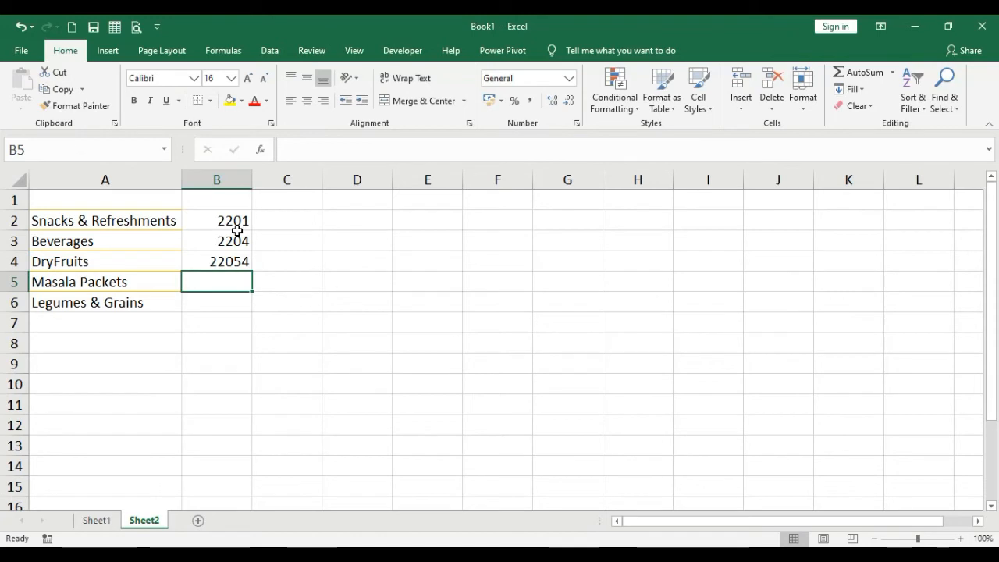
text(2000567)
key(Return)
text(200042)
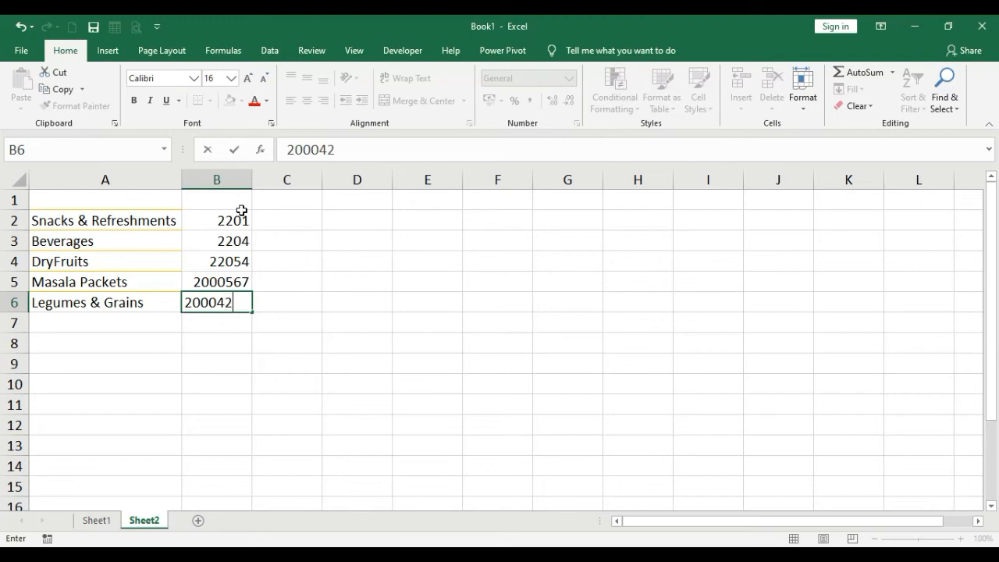
key(Return)
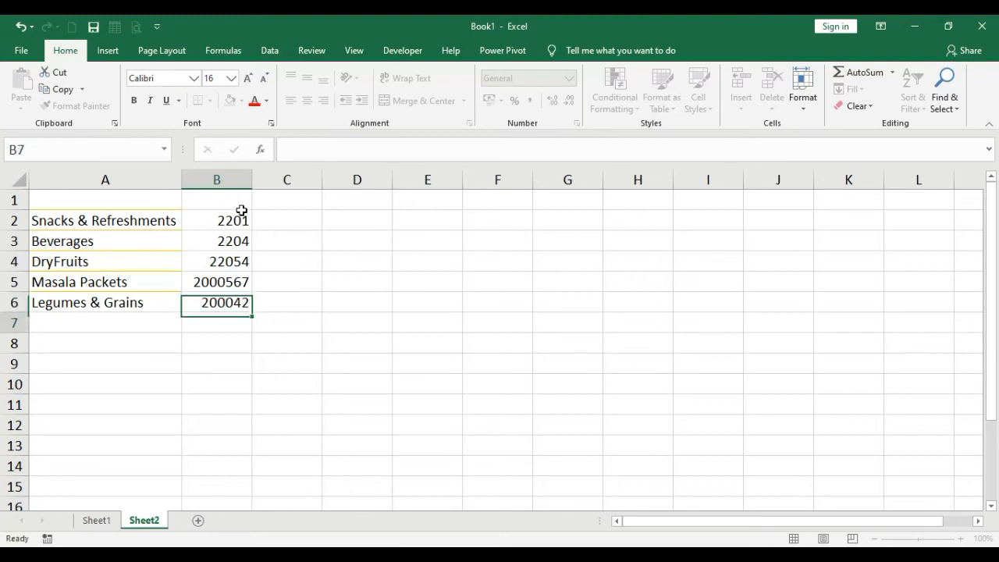
click(334, 283)
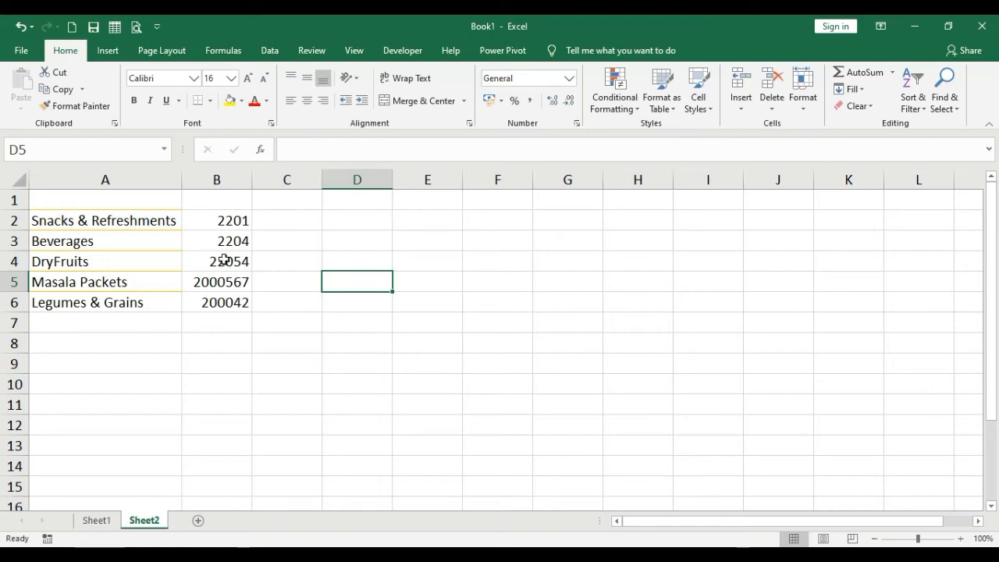
- Enter the headers Product_category, HSN, GST% and Margin% in A1:D1 on Sheet2
click(180, 201)
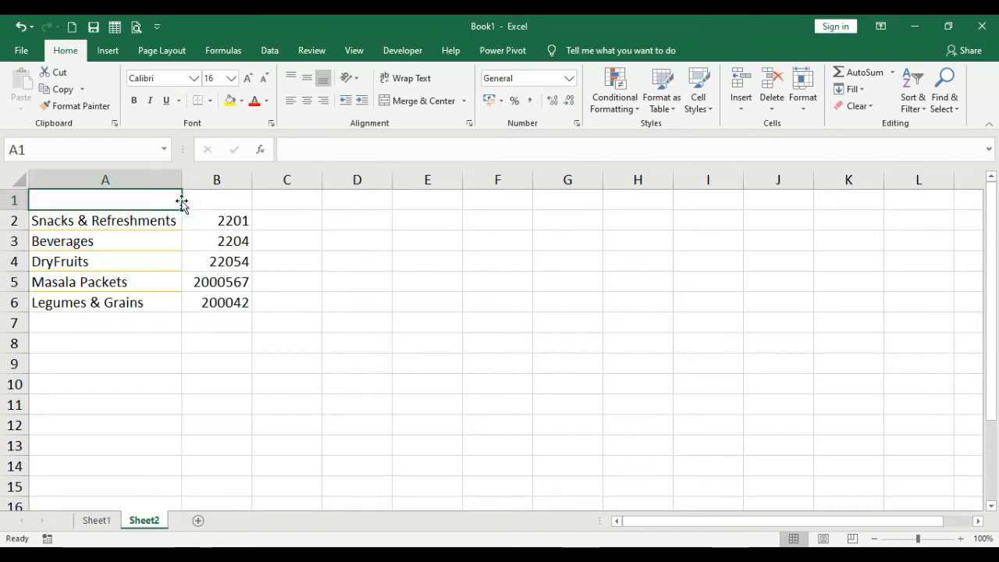
text(Product)
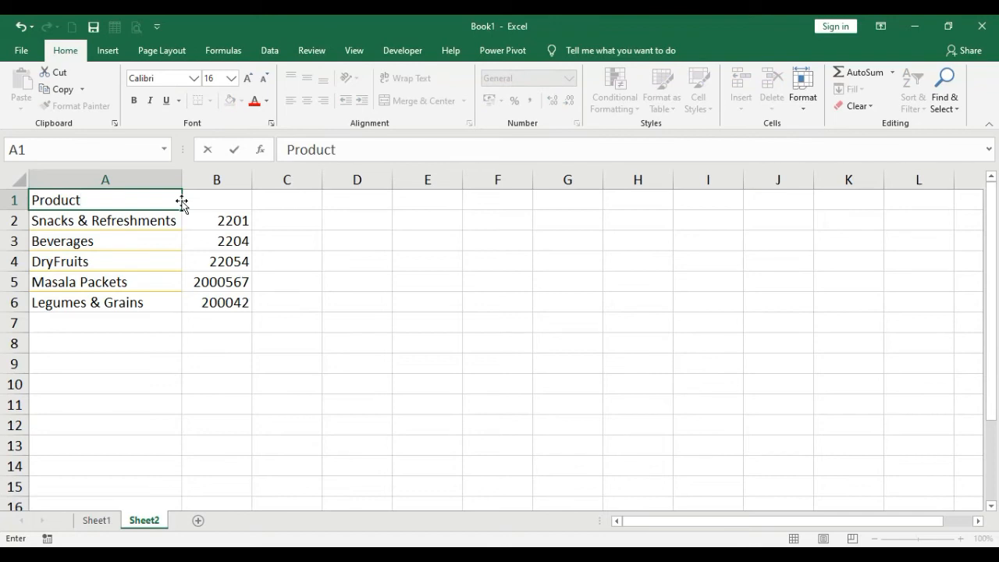
text(_category)
key(Tab)
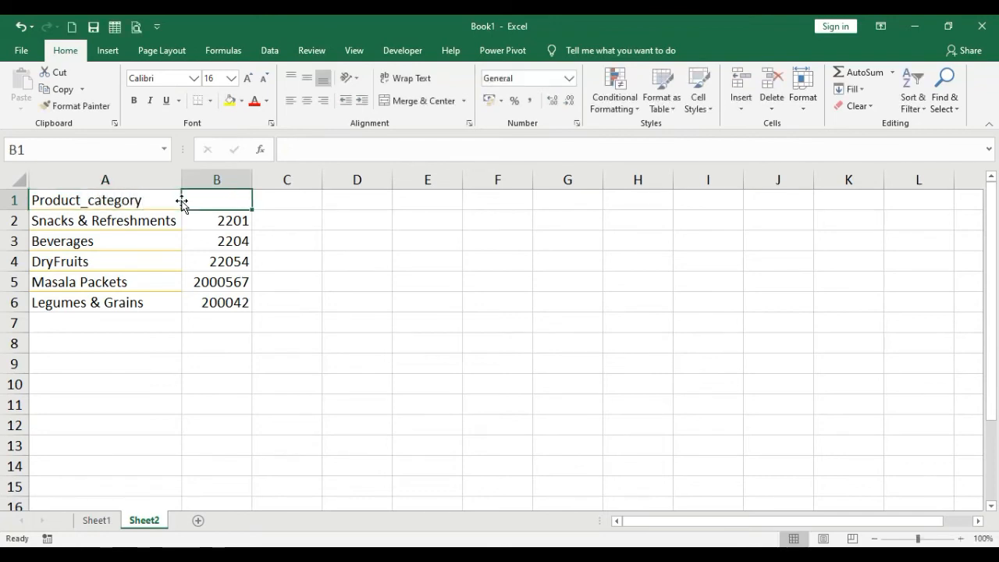
text(HSN)
key(Tab)
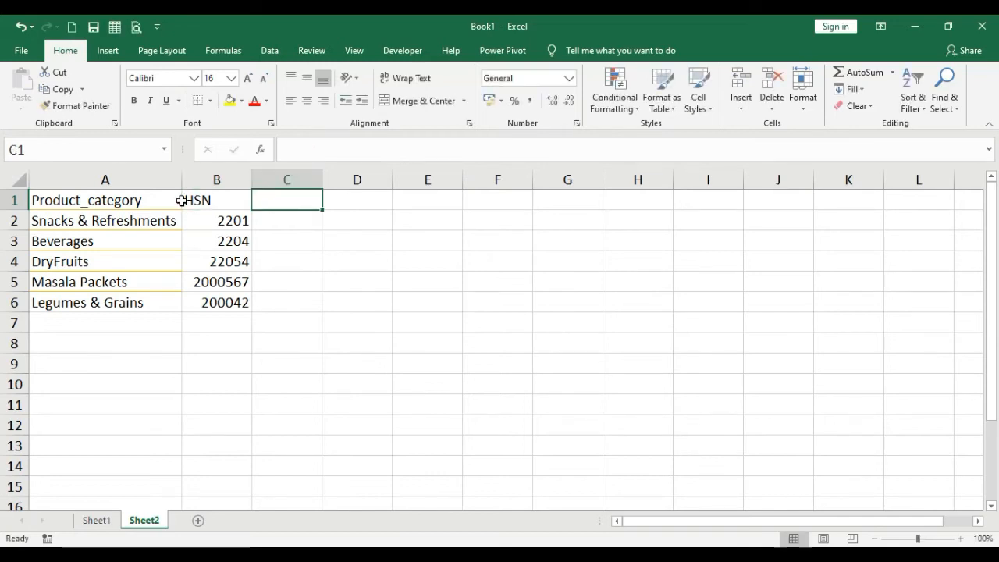
text(GST)
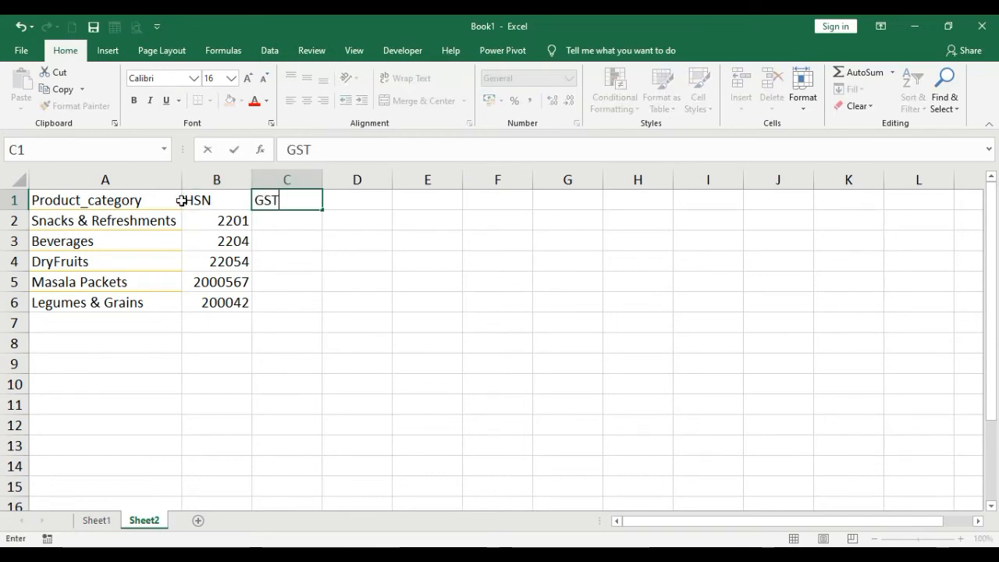
text(%)
key(Tab)
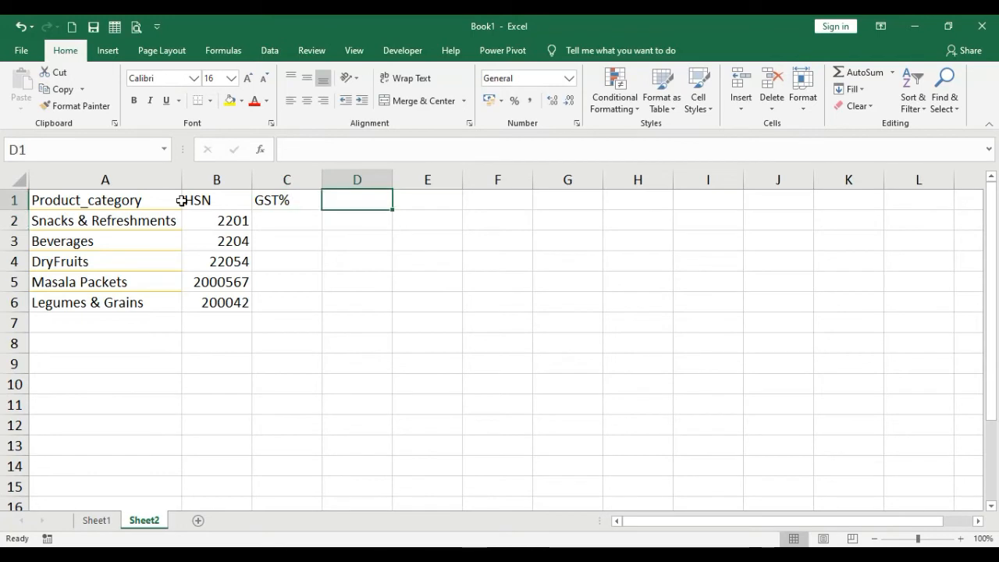
text(Margin)
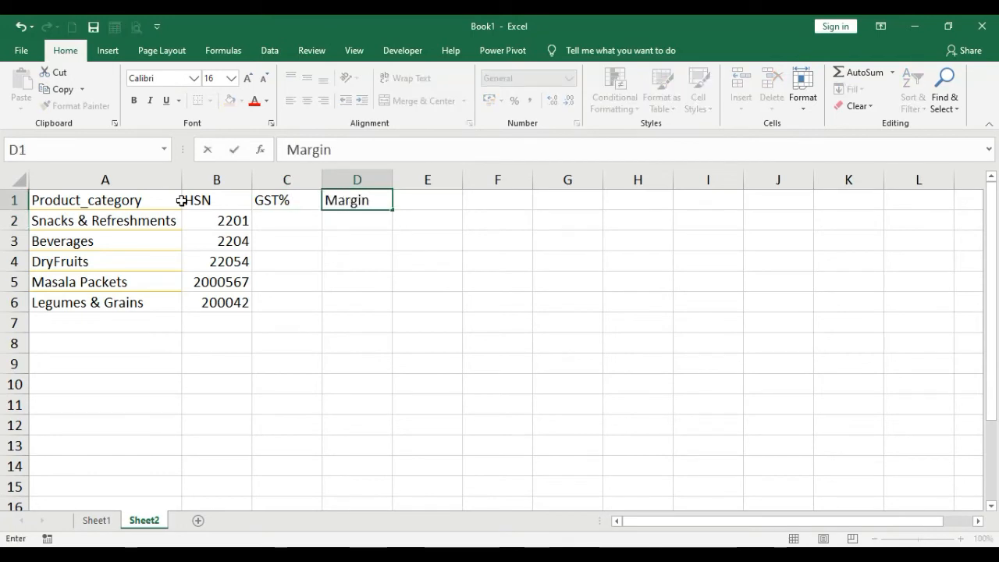
key(ctrl+Return)
key(F2)
text(%)
key(Return)
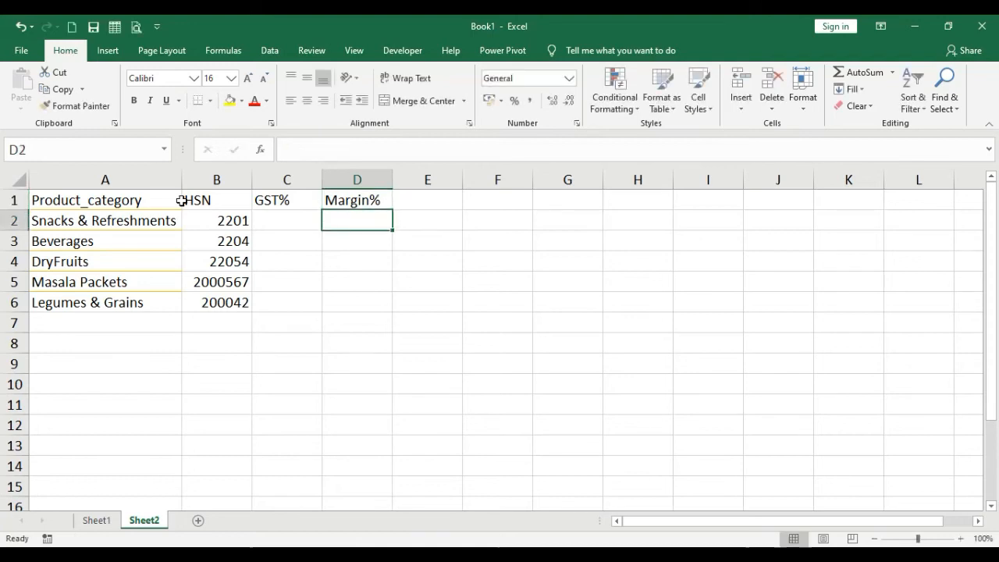
- Fill the GST% column in C2:C6 with 18%, 12%, 12%, 18% and 12%
key(Left)
key(Down)
key(Left)
key(Up)
key(Right)
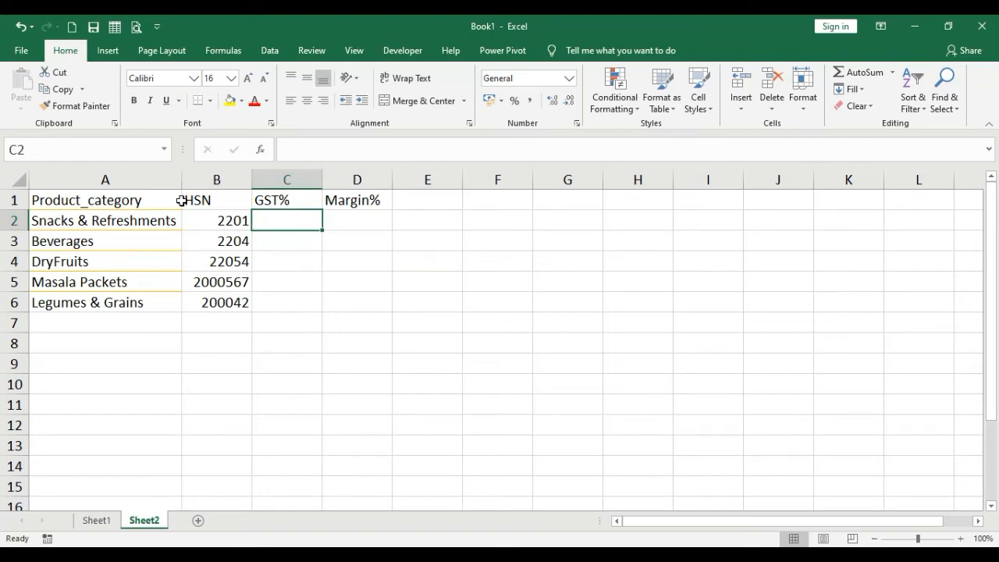
text(1)
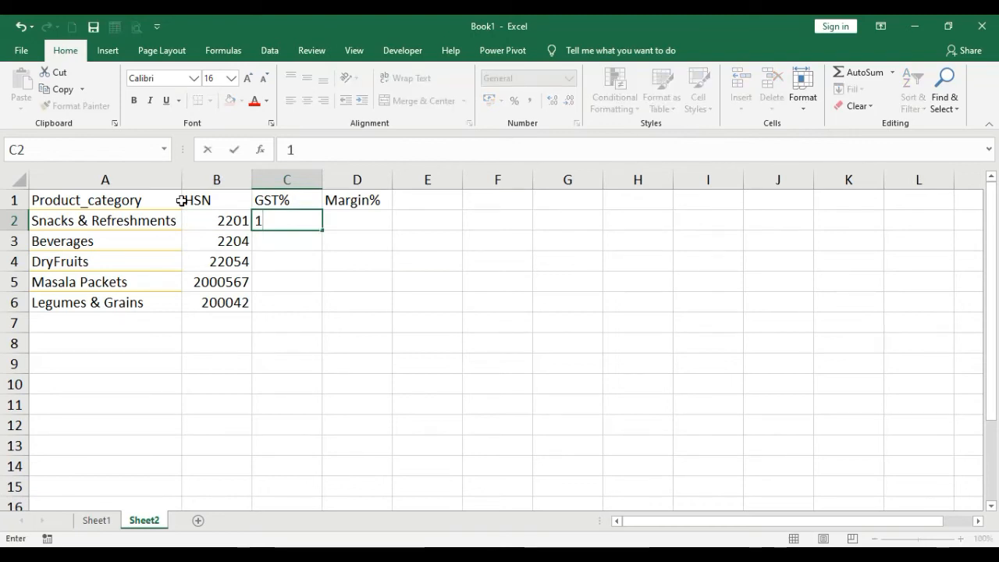
text(8%)
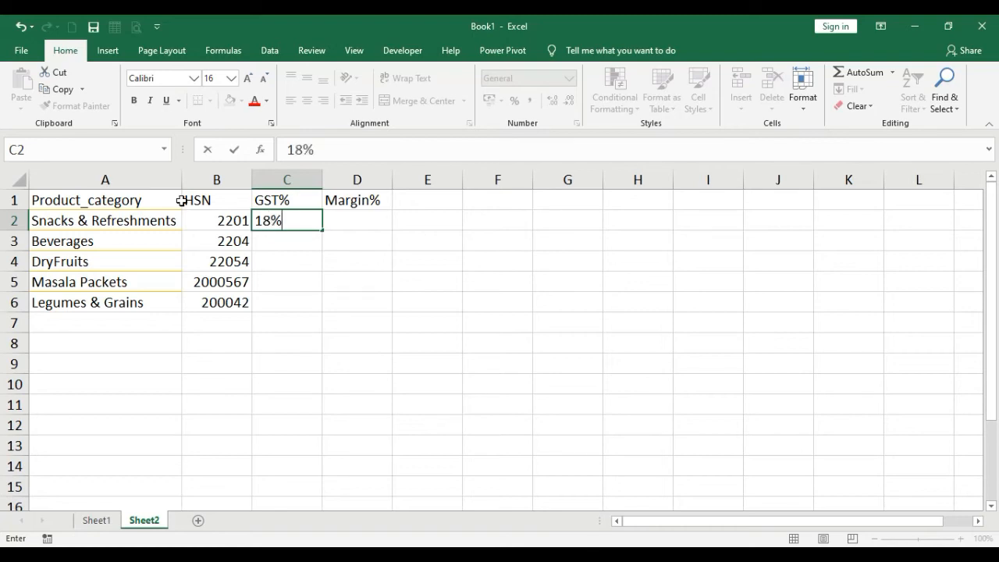
key(Return)
text(12%)
key(Return)
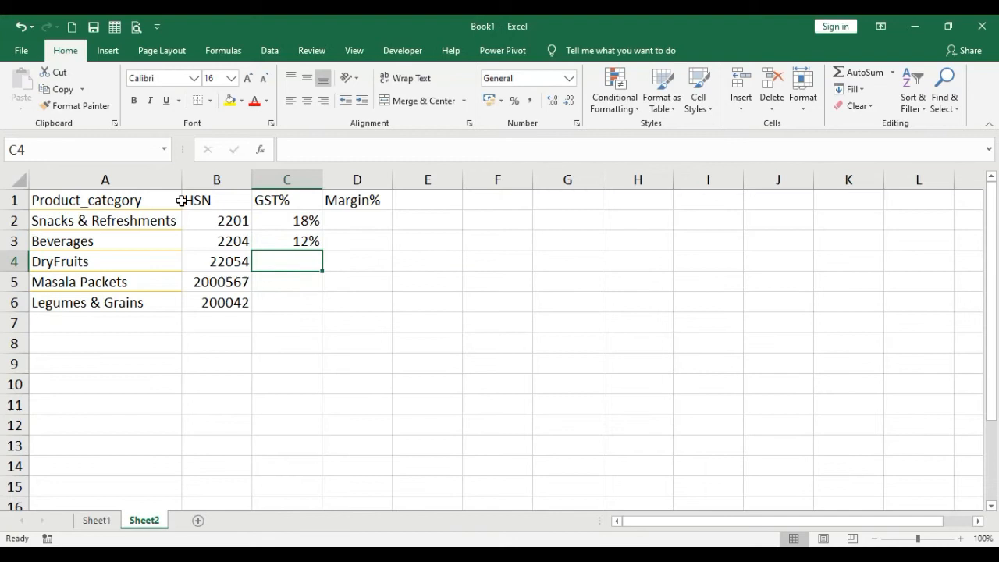
text(12%)
key(Return)
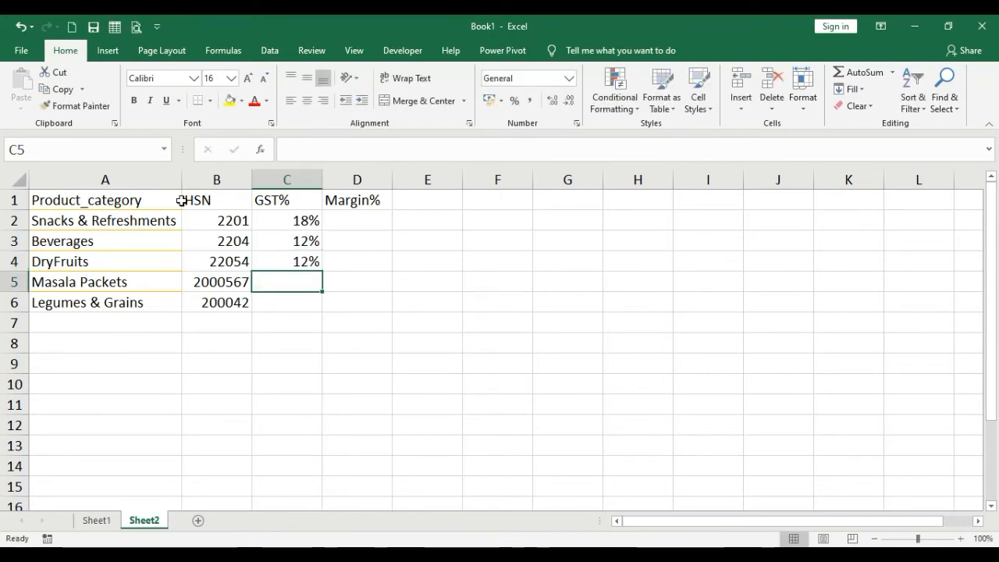
text(18%)
key(Return)
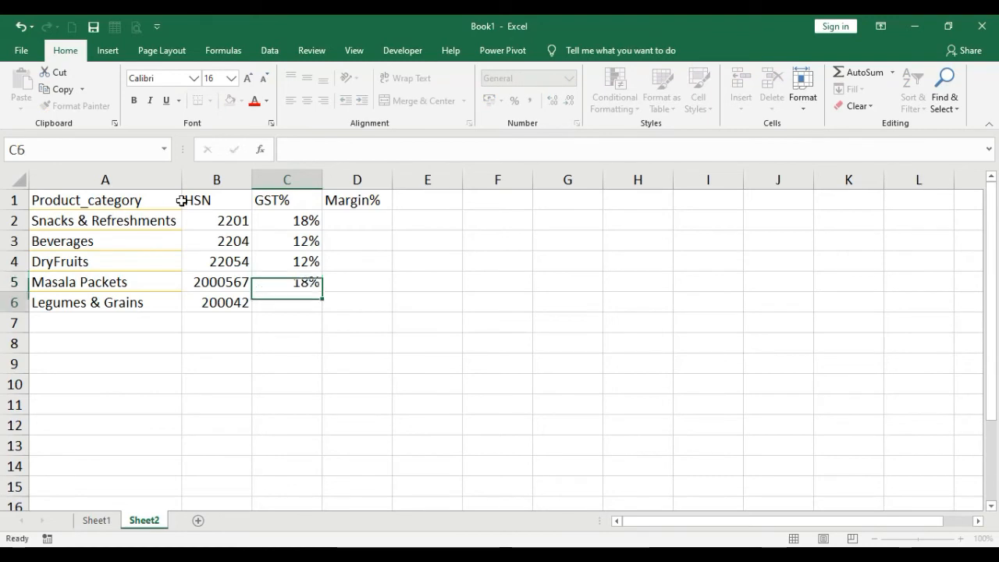
text(1)
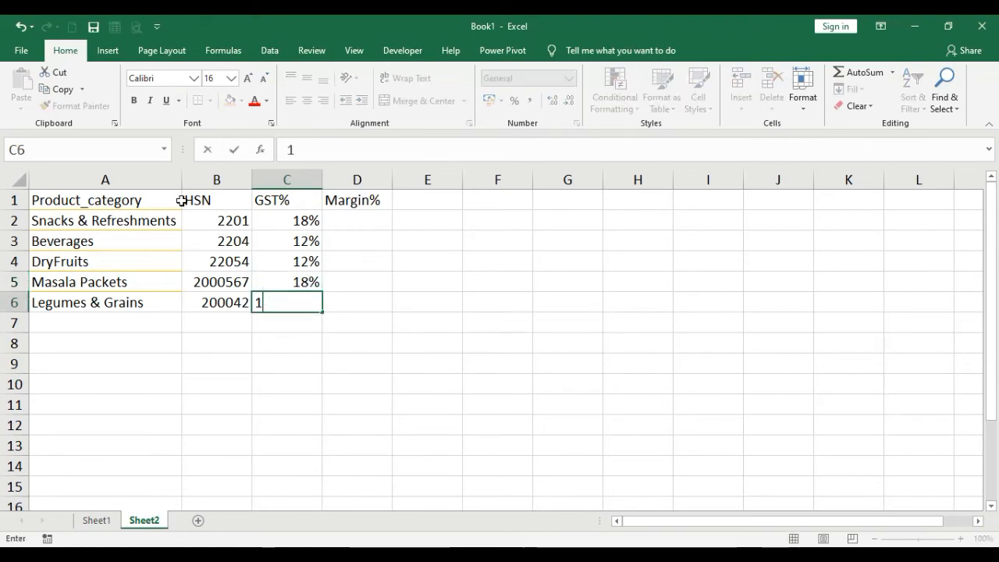
text(2%)
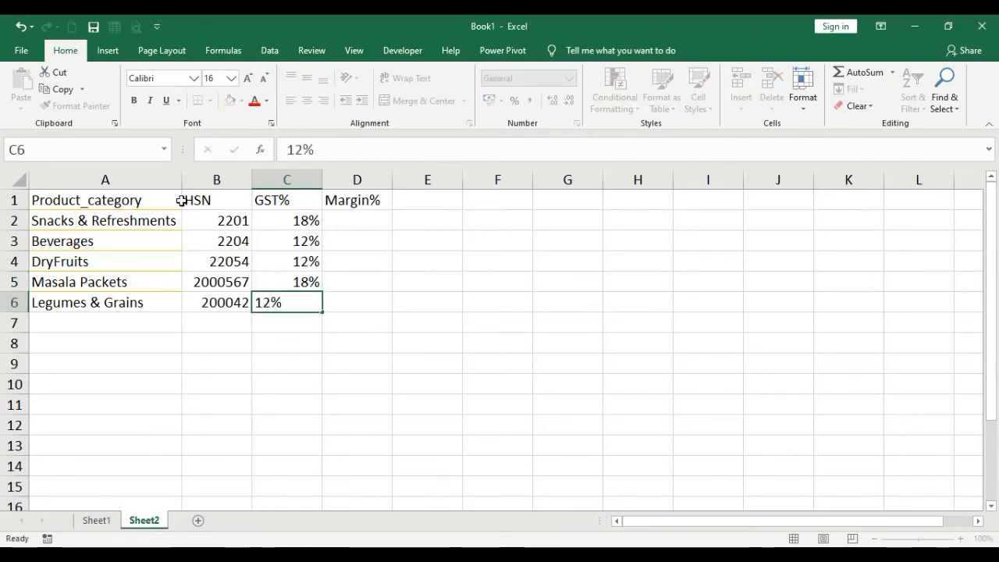
key(Tab)
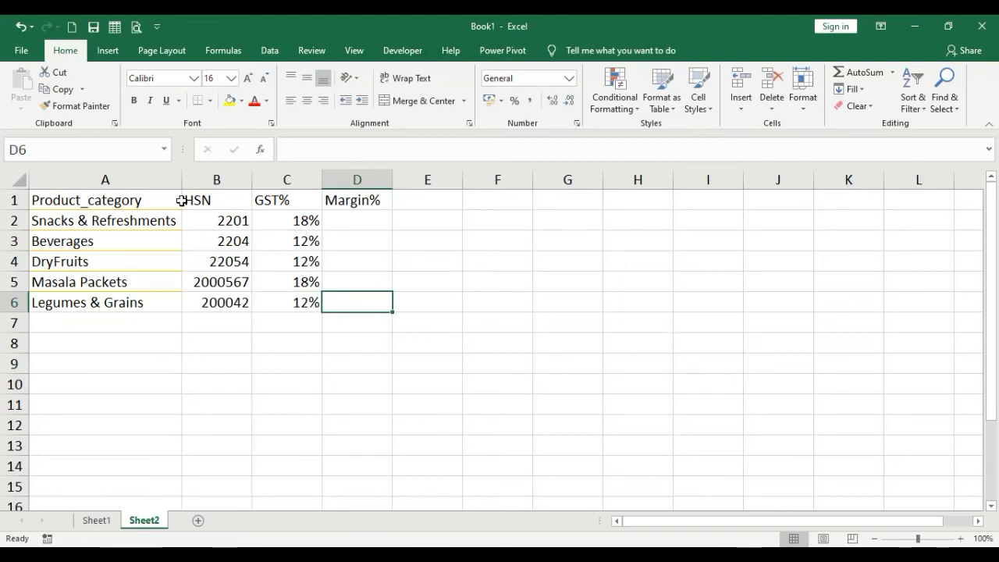
- Check each product category against its GST rate, going from Legumes & Grains up to Snacks & Refreshments
click(107, 303)
click(289, 300)
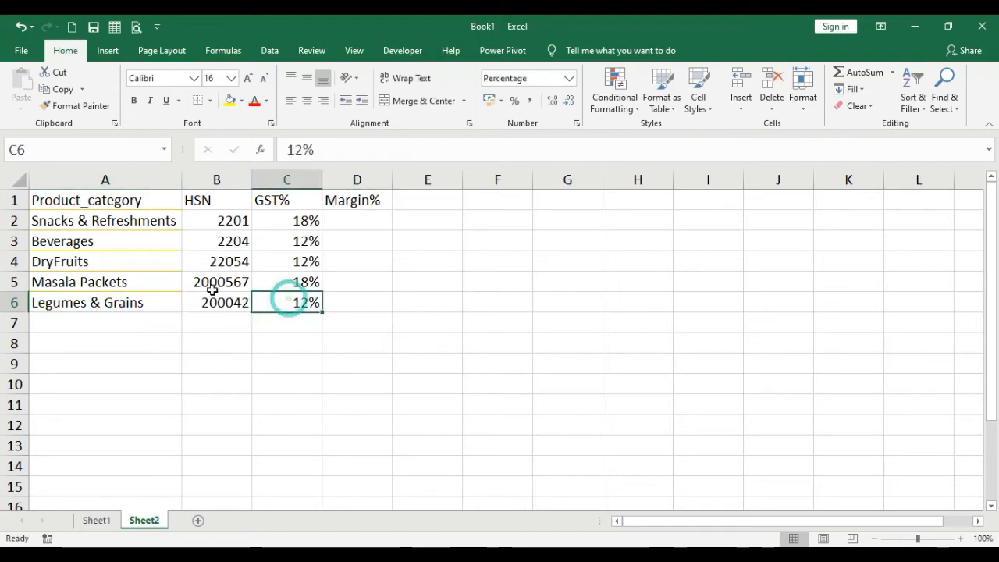
click(132, 284)
click(307, 284)
click(88, 257)
click(286, 262)
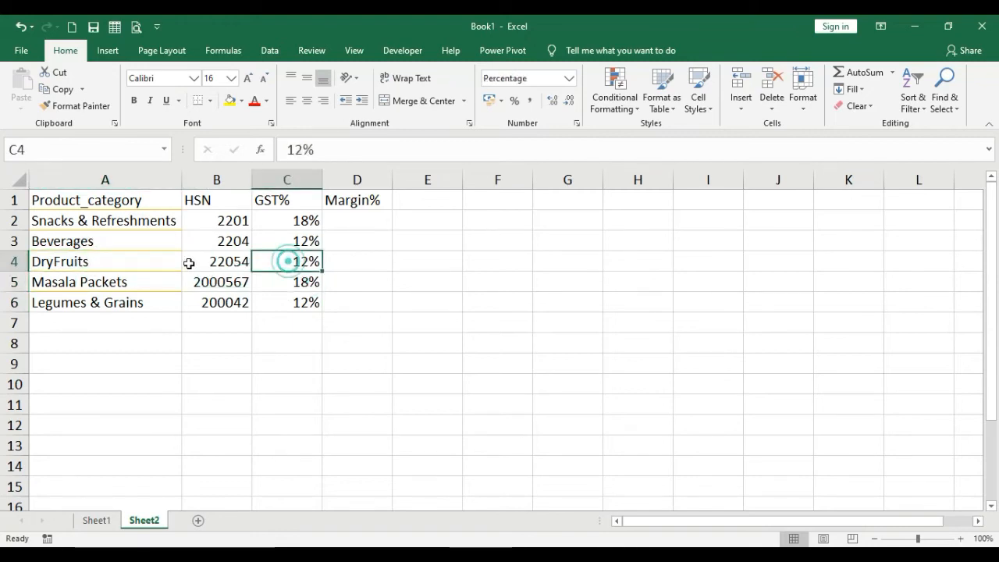
click(104, 241)
click(313, 238)
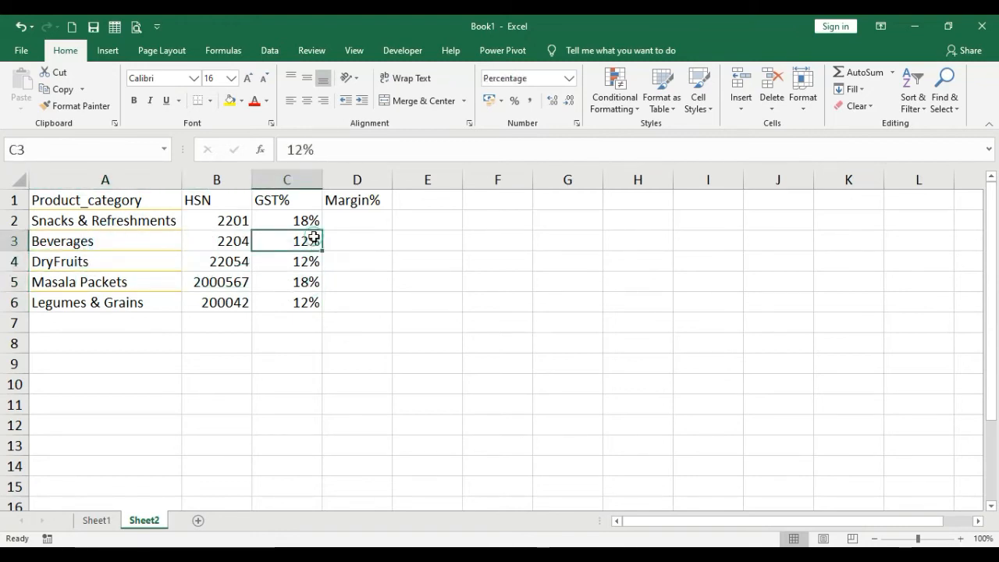
click(92, 220)
click(286, 221)
- Enter a 15% margin in D2 and fill it down through D6 for all categories
click(367, 224)
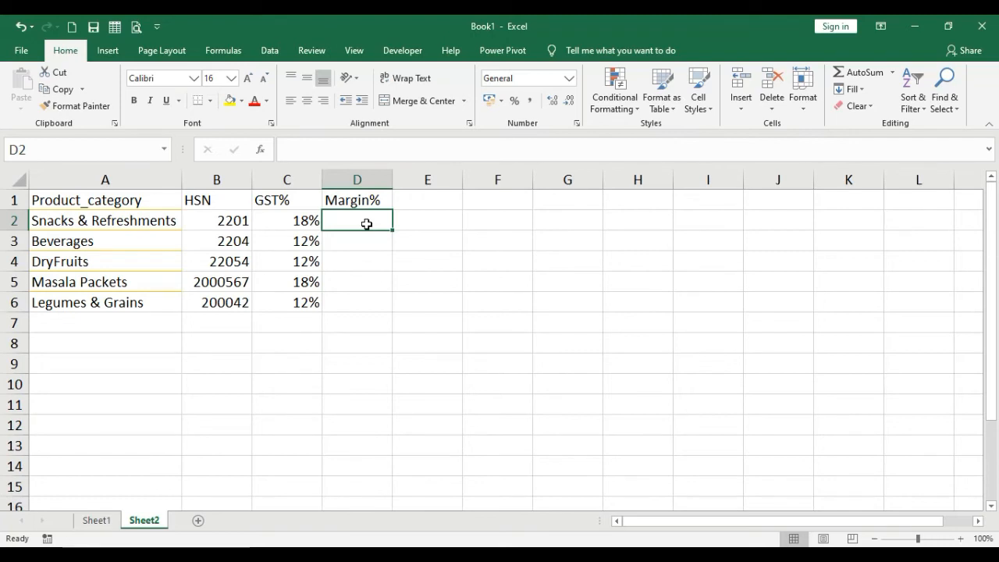
text(15%)
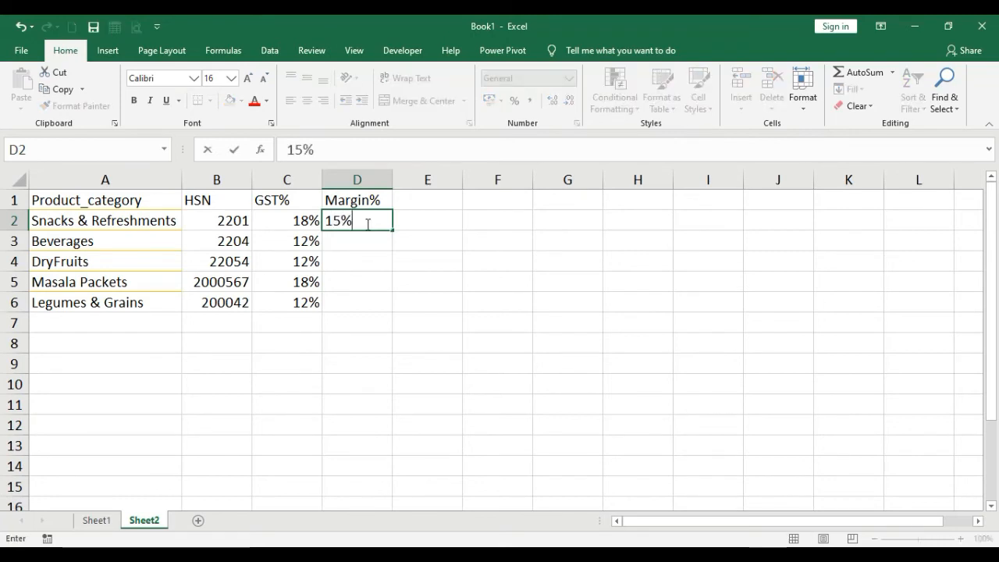
key(Return)
click(367, 224)
drag(392, 230, 379, 314)
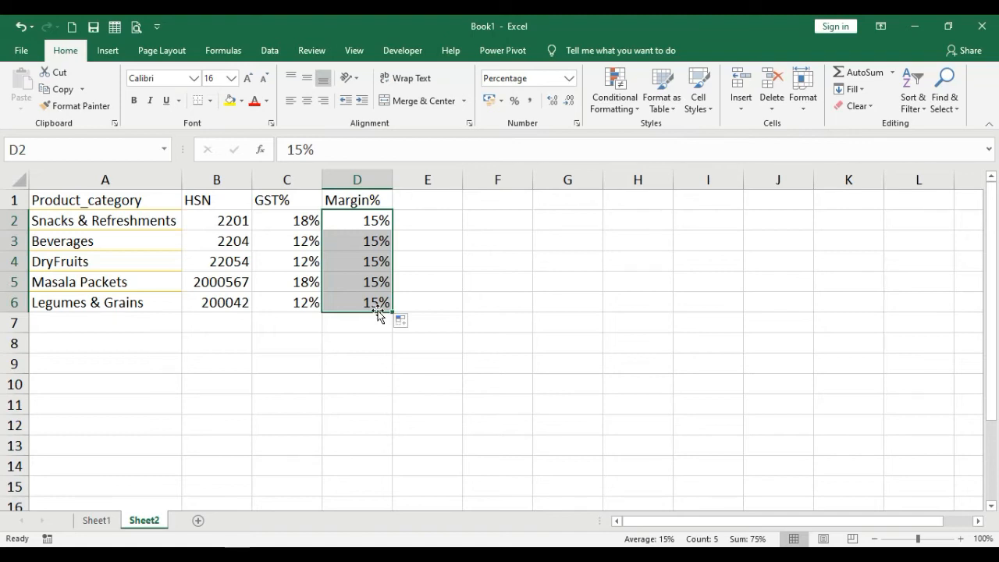
click(370, 259)
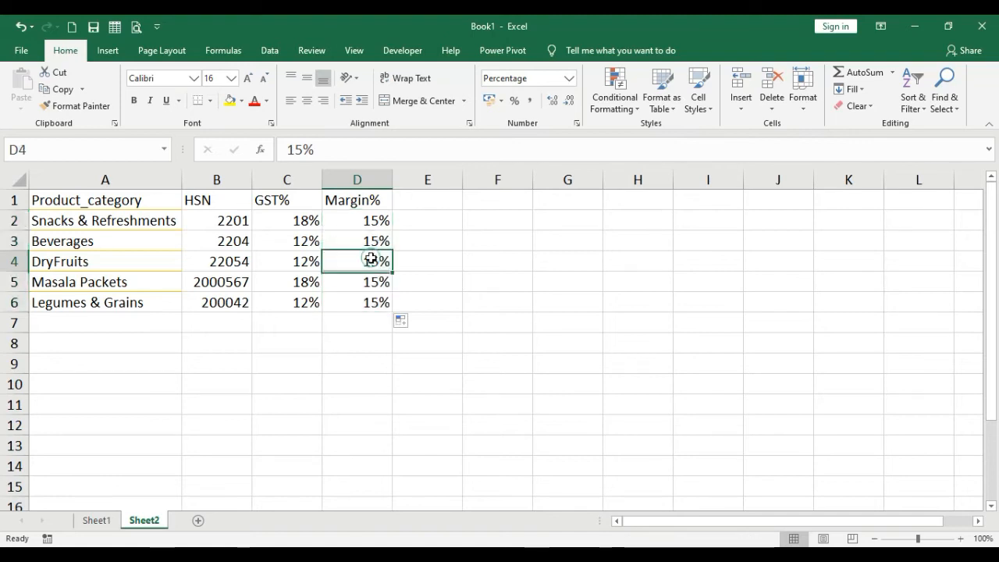
click(378, 239)
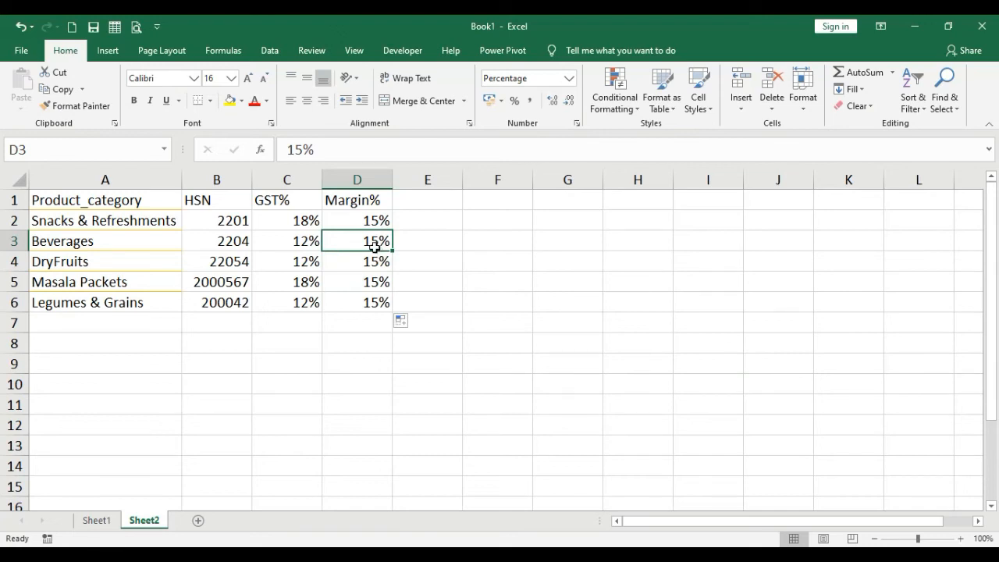
click(369, 264)
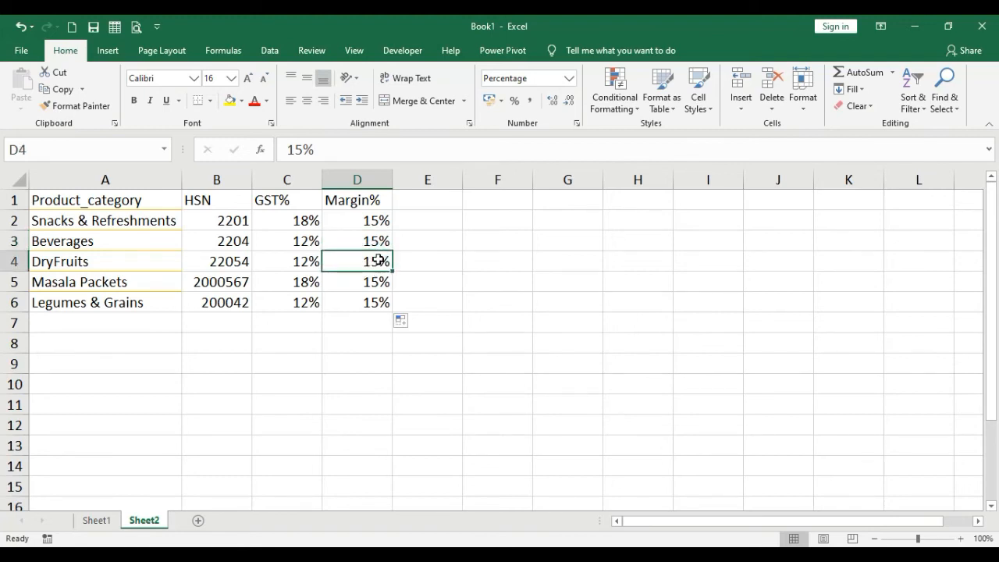
drag(370, 242, 370, 264)
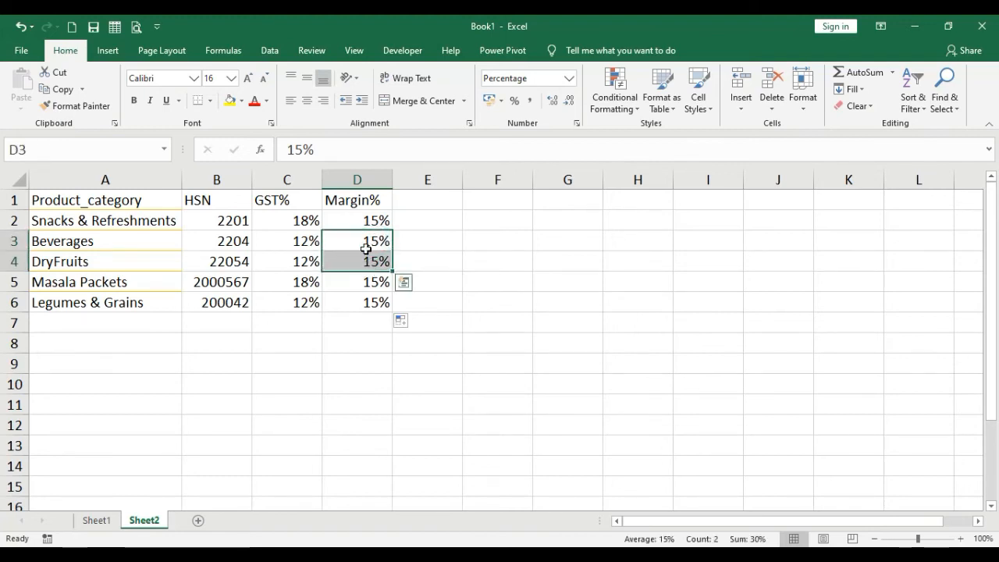
text(205)
key(Return)
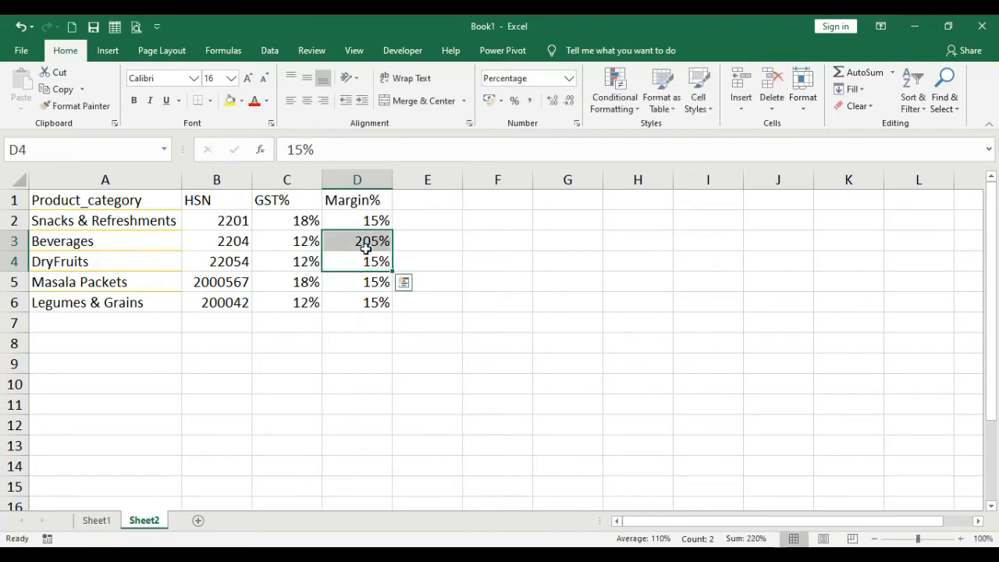
- Set the margin for Beverages and DryFruits to 20% in D3 and D4
click(366, 248)
text(20)
key(Return)
key(Down)
key(Up)
text(20)
key(ctrl+Return)
key(Return)
click(565, 349)
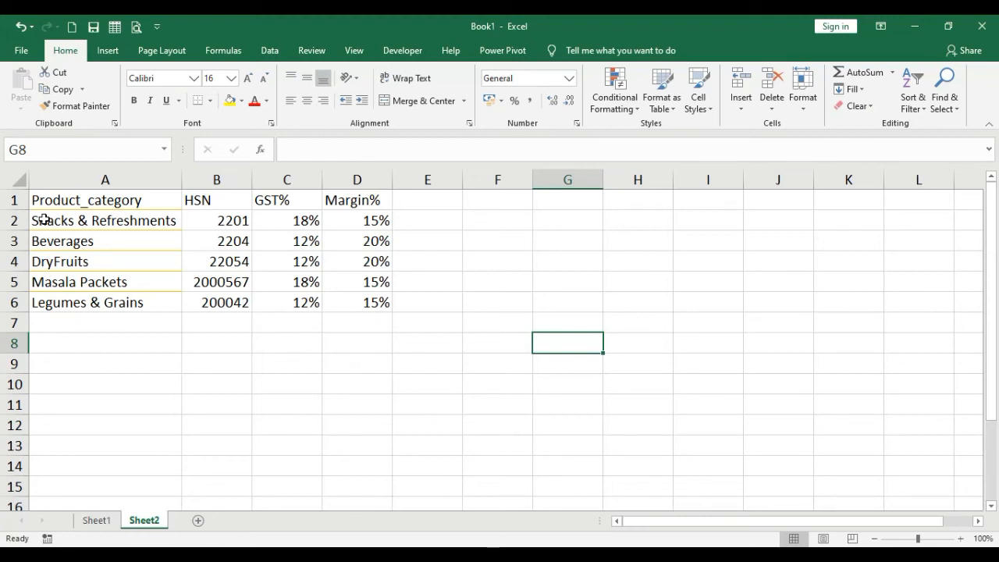
- Name the category data range A2:D6, without its header row, HSNGSTMARGIN
drag(69, 217, 378, 301)
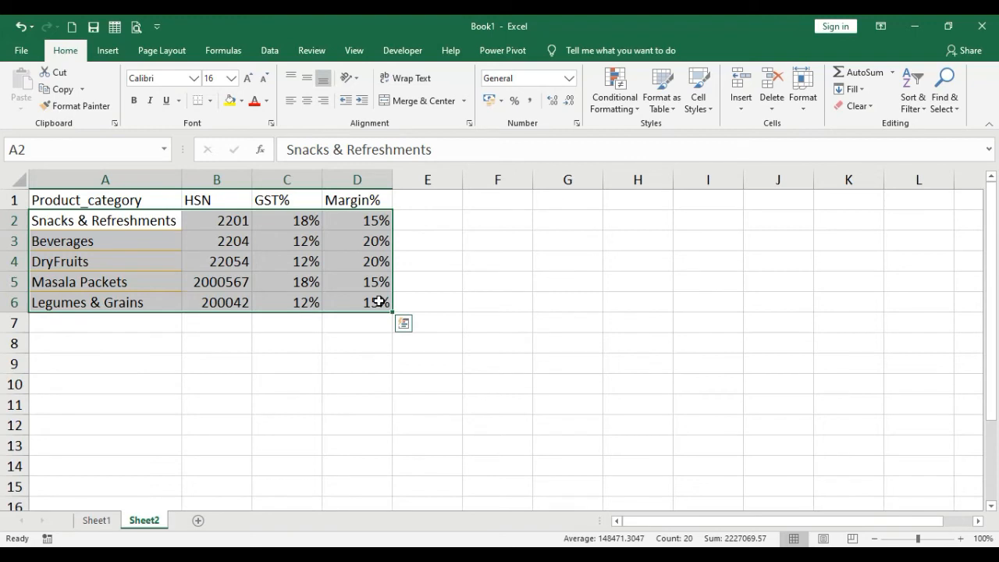
click(52, 150)
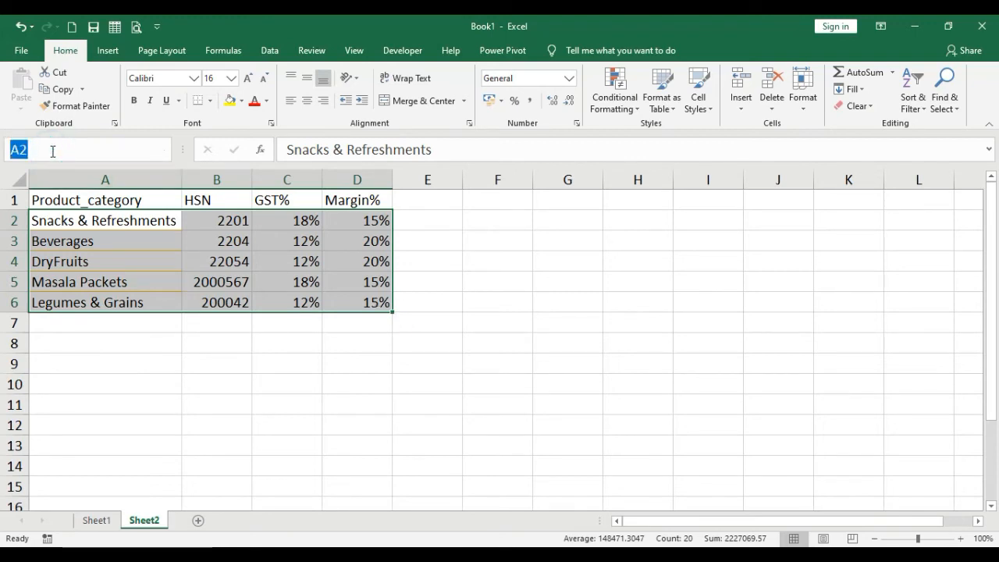
text(HSNGSTMAR)
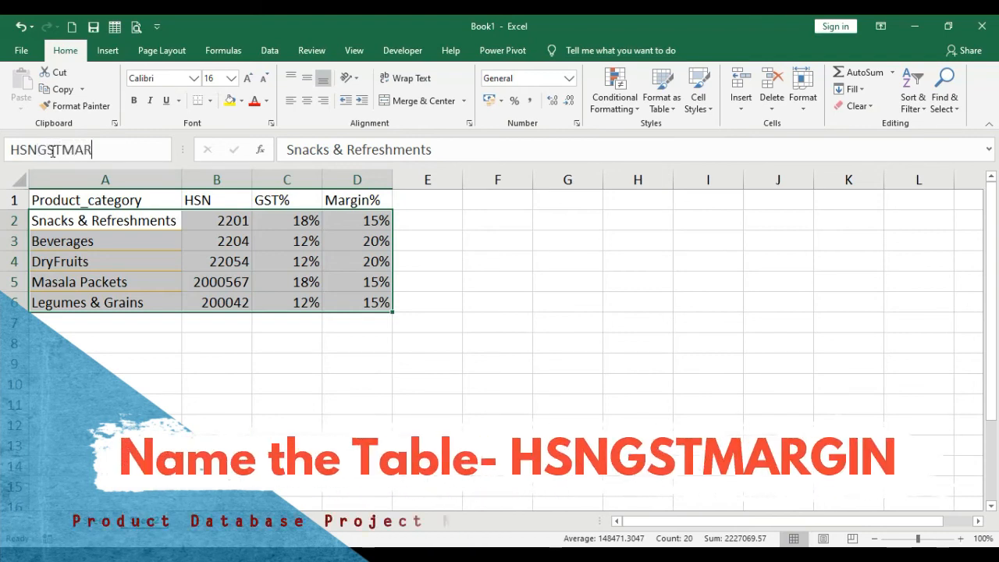
text(GIN)
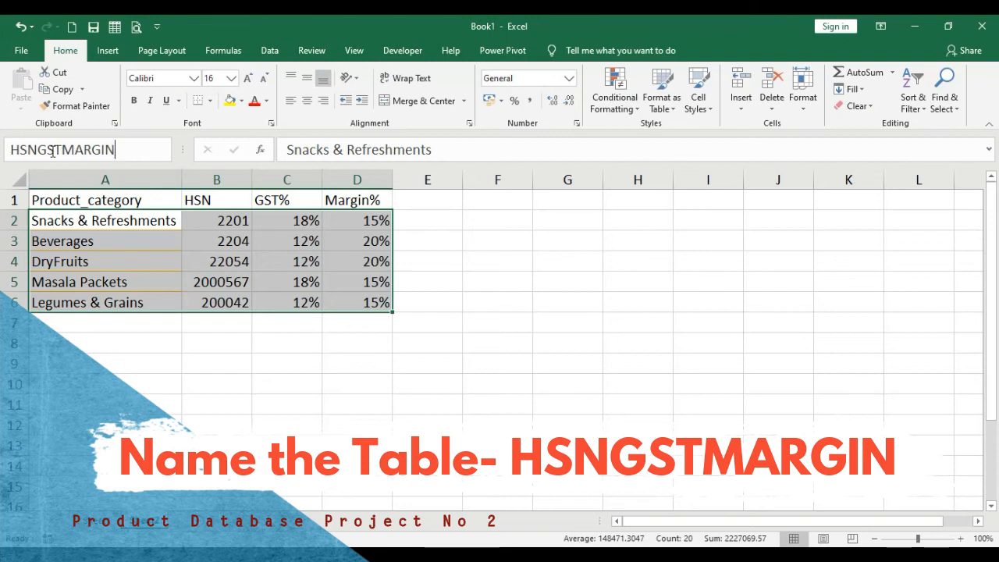
key(Return)
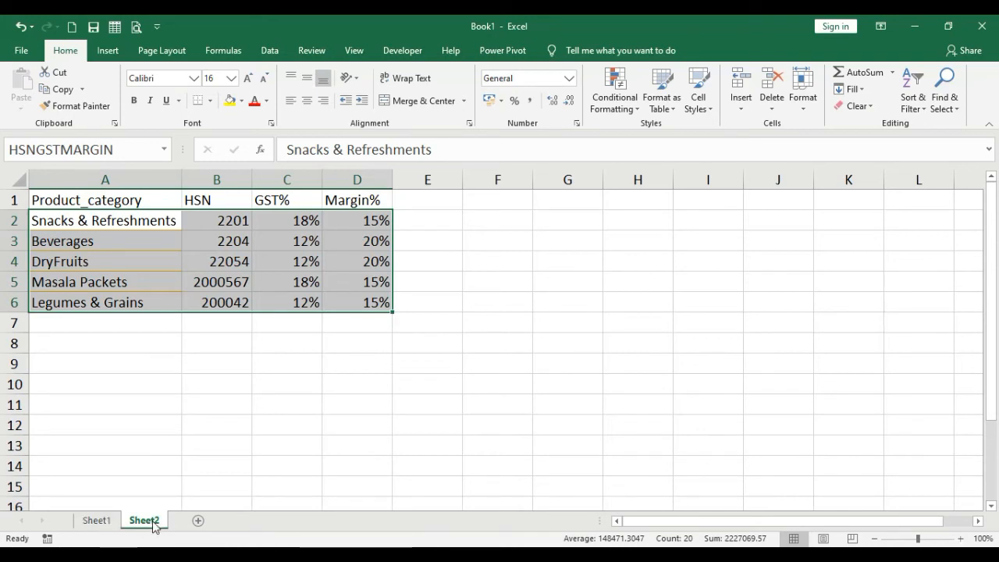
- Rename Sheet2 as Master and Sheet1 as Database
double_click(154, 524)
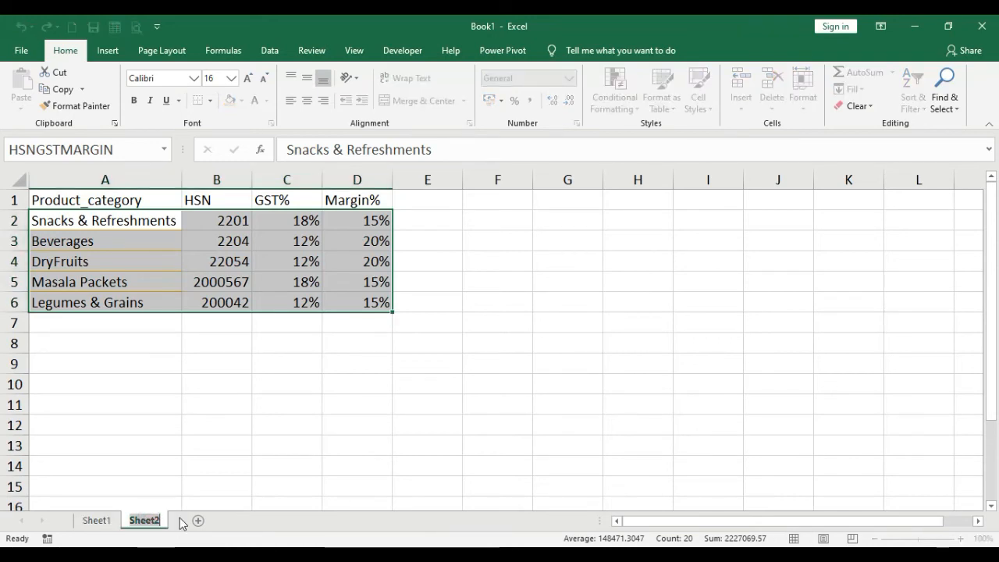
text(mA)
key(BackSpace)
key(BackSpace)
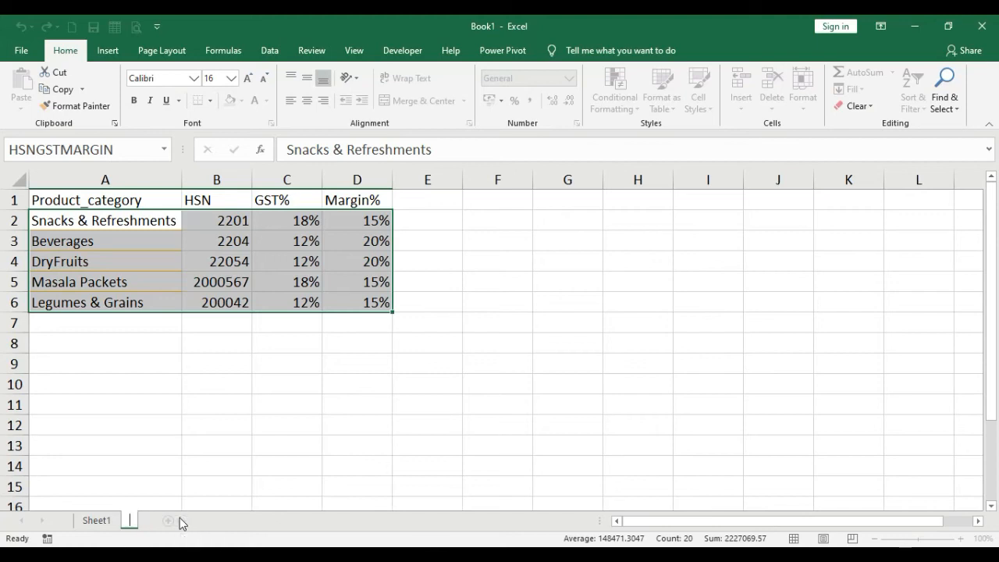
text(Master)
click(96, 528)
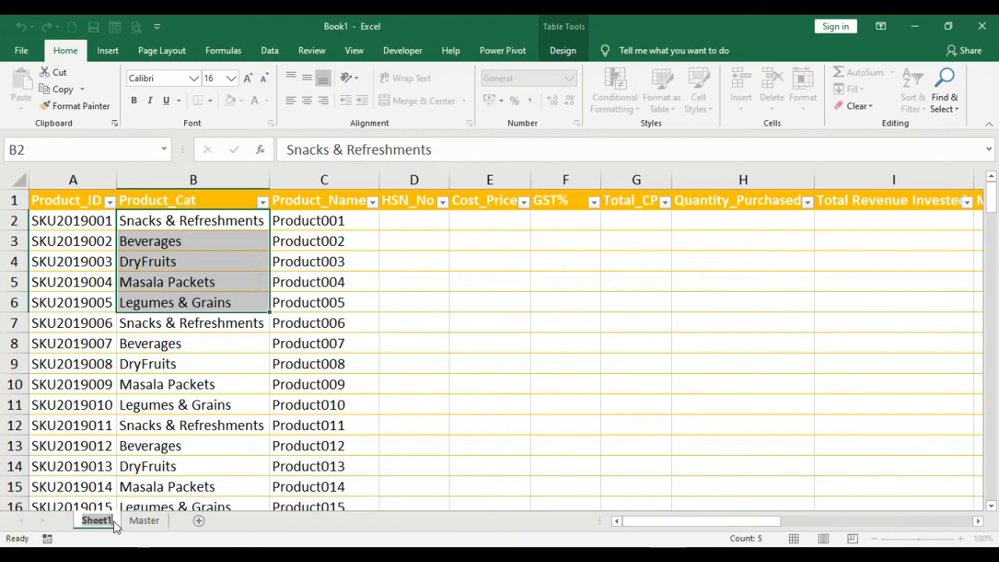
text(Database)
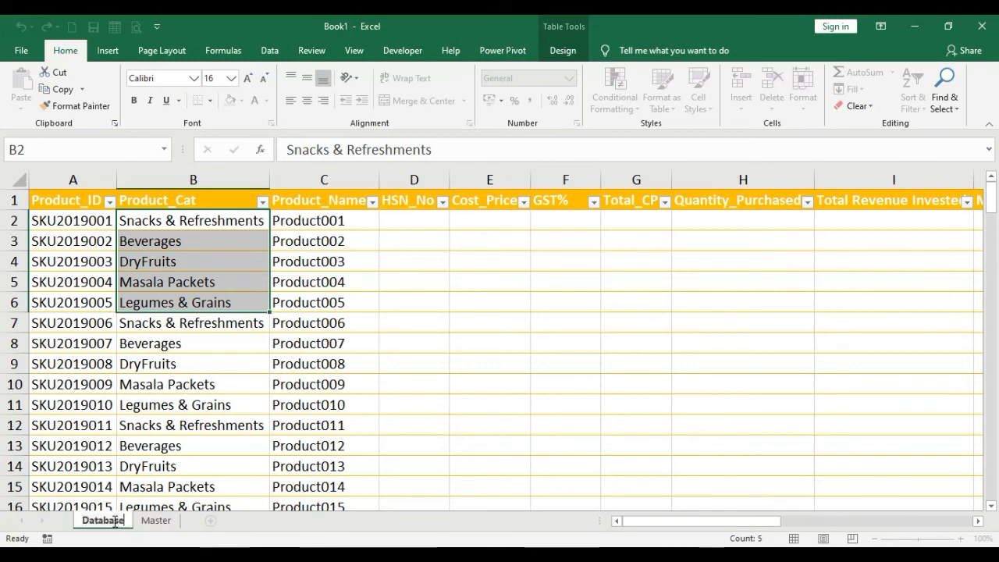
click(451, 403)
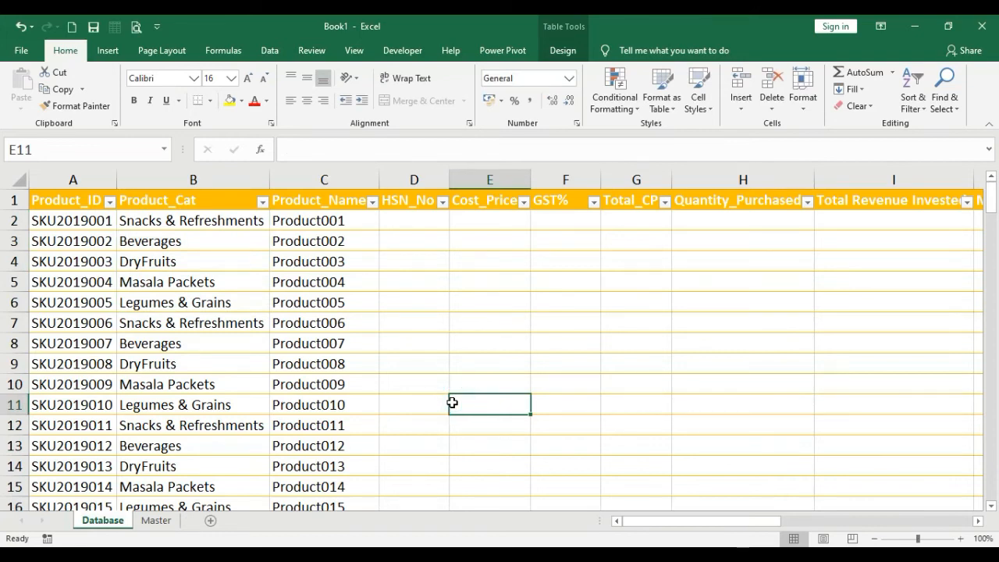
- Fill the HSN_No column from D2 with the formula =VLOOKUP([@[Product_Cat]],HSNGSTMARGIN,2,FALSE)
click(406, 227)
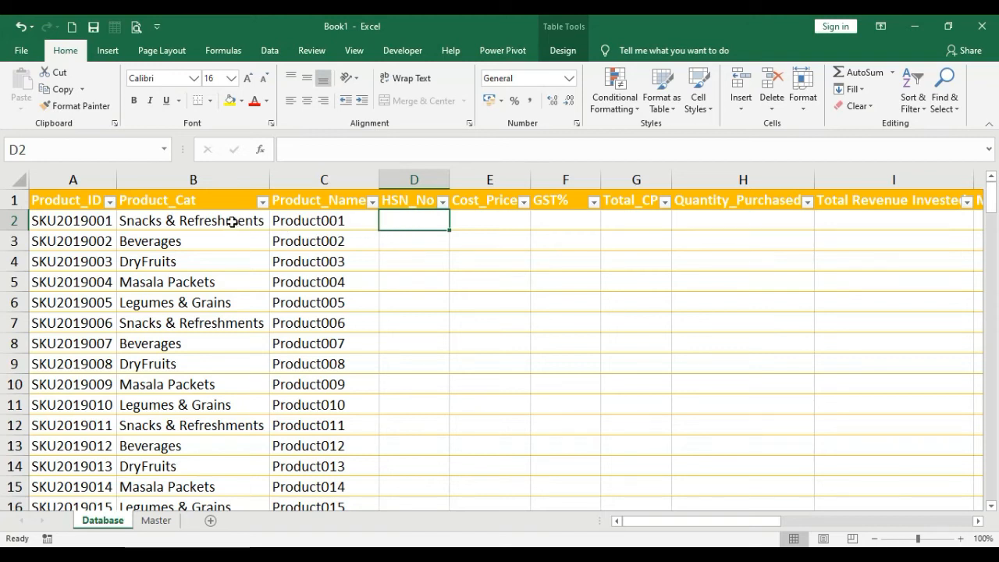
click(234, 220)
click(387, 223)
text(=vlookup()
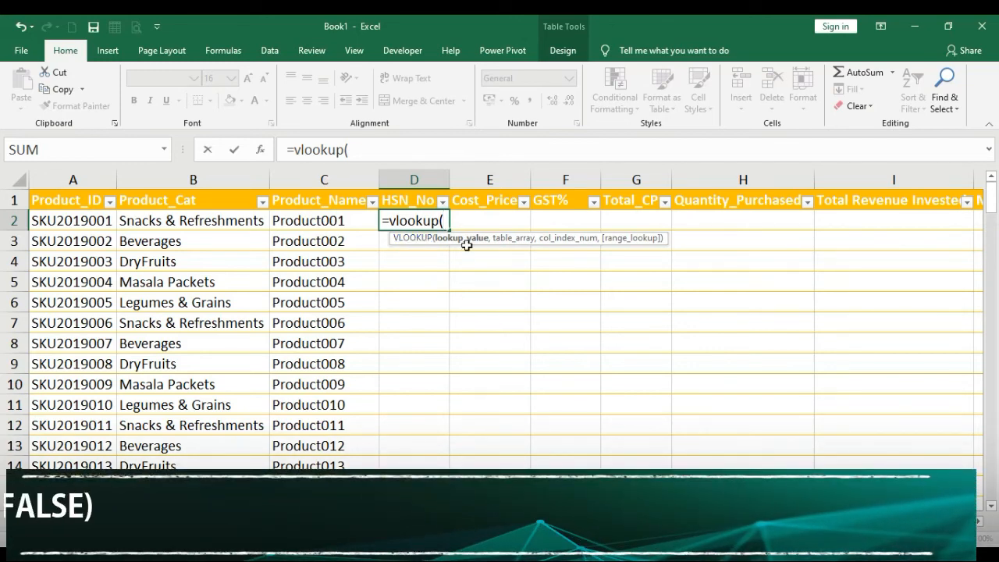
click(157, 221)
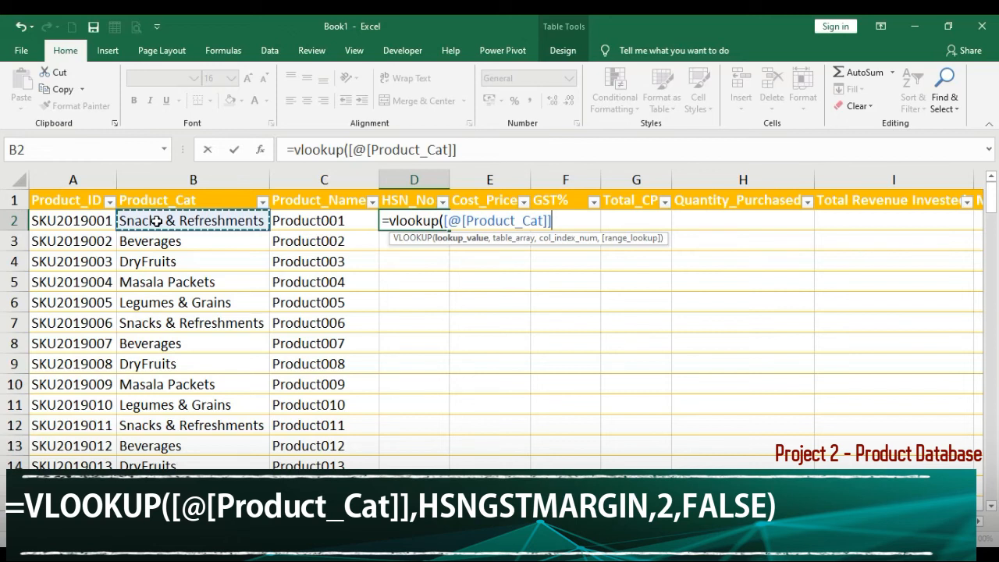
text(,)
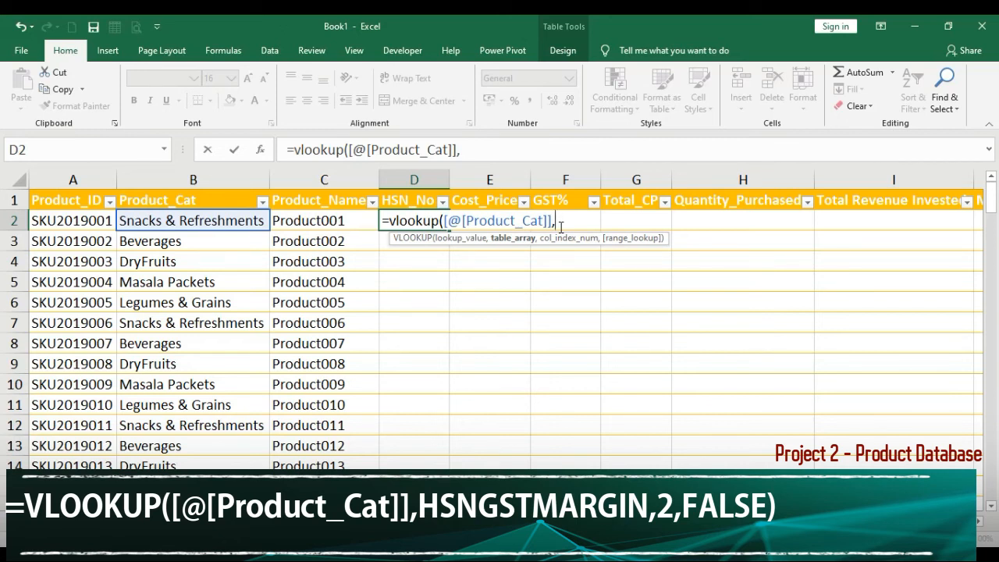
text(hsm)
key(BackSpace)
text(n)
key(Tab)
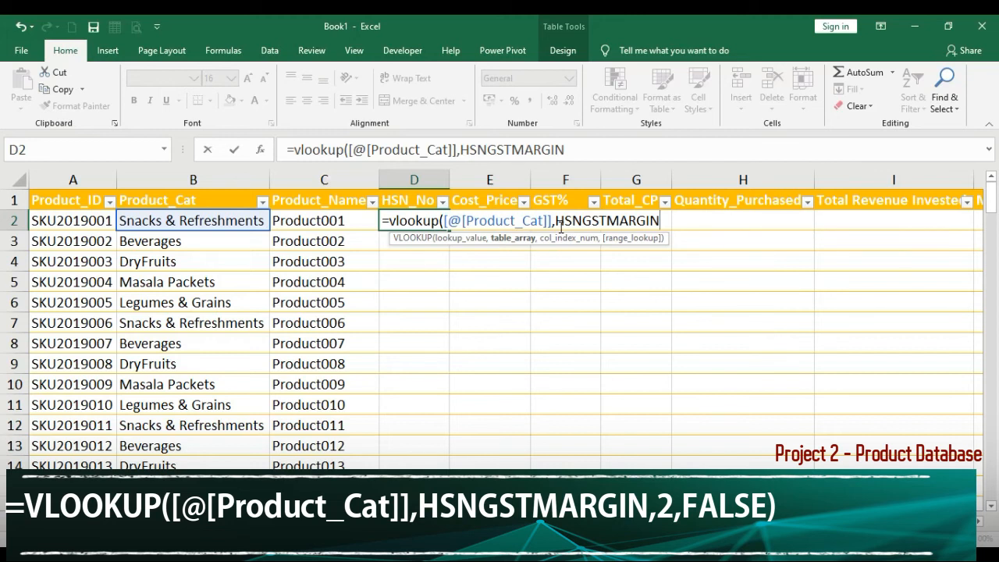
text(,)
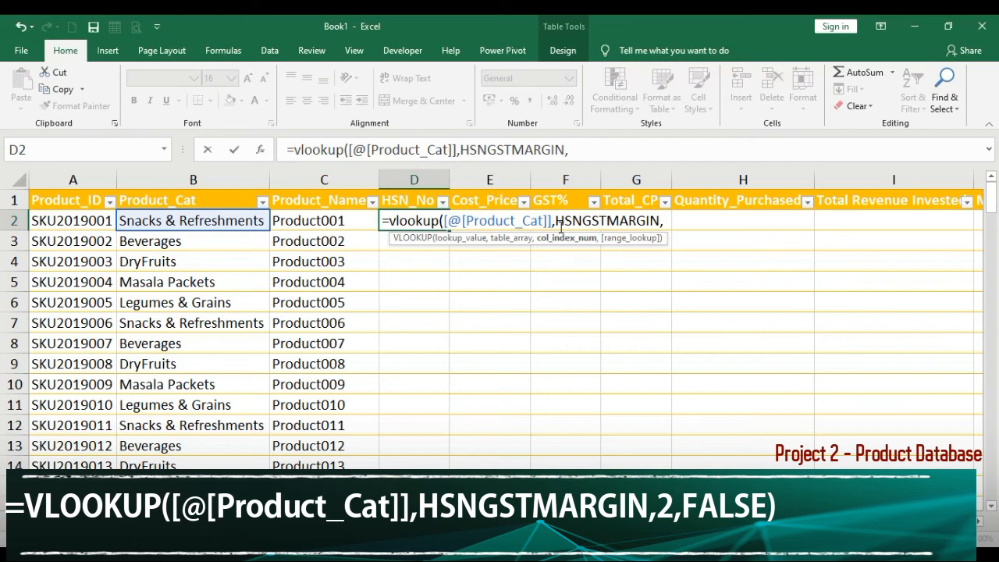
text(2,)
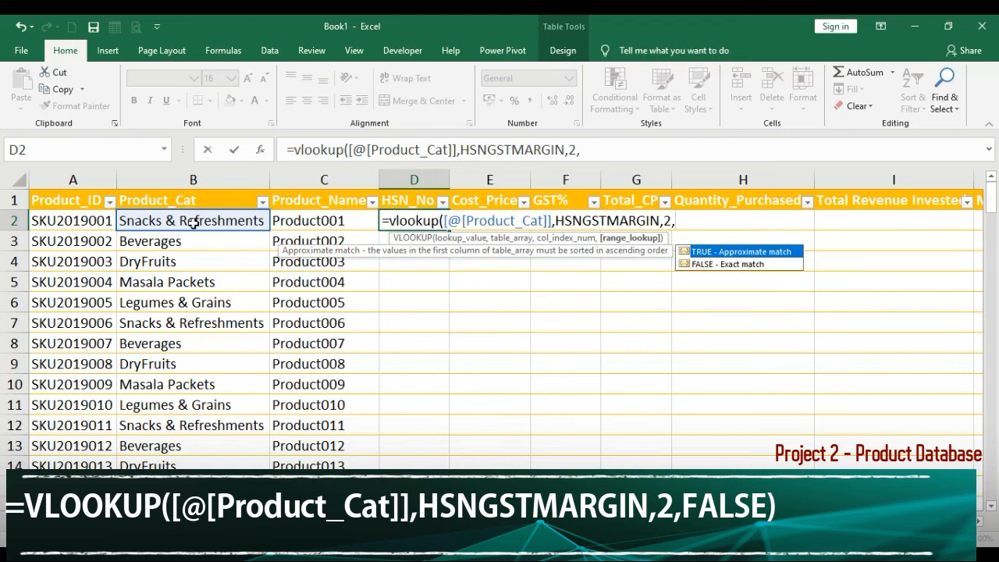
click(753, 269)
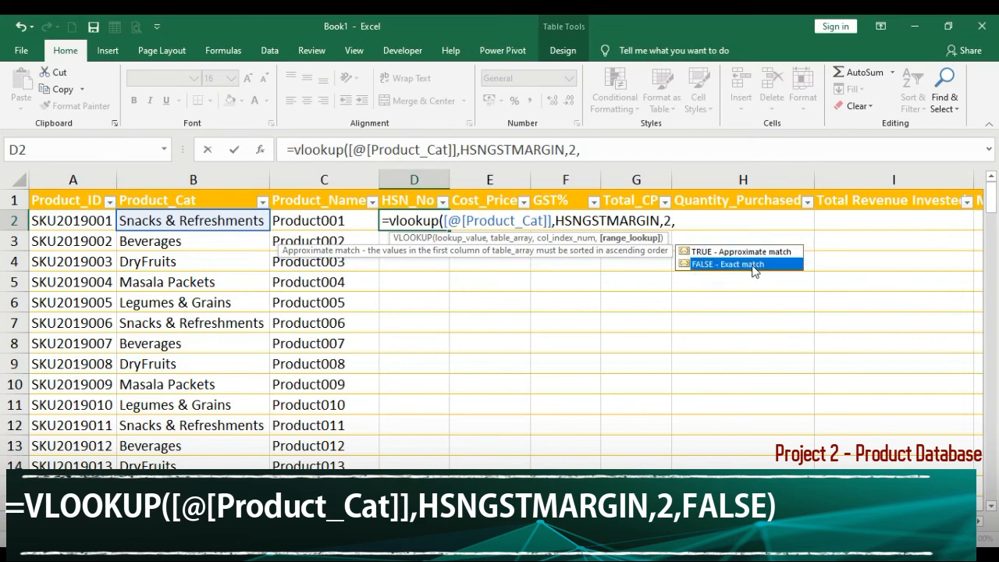
double_click(753, 265)
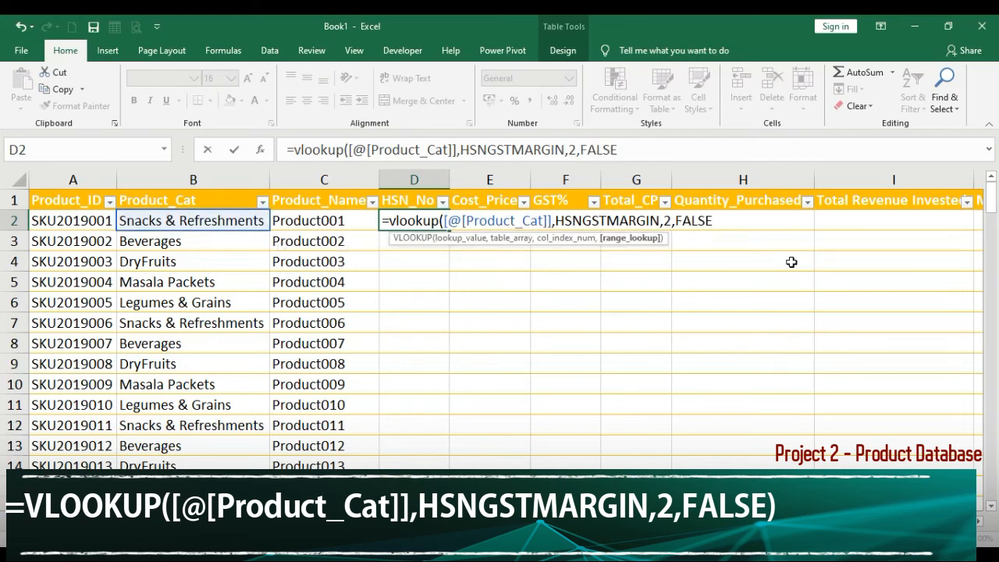
text())
key(Return)
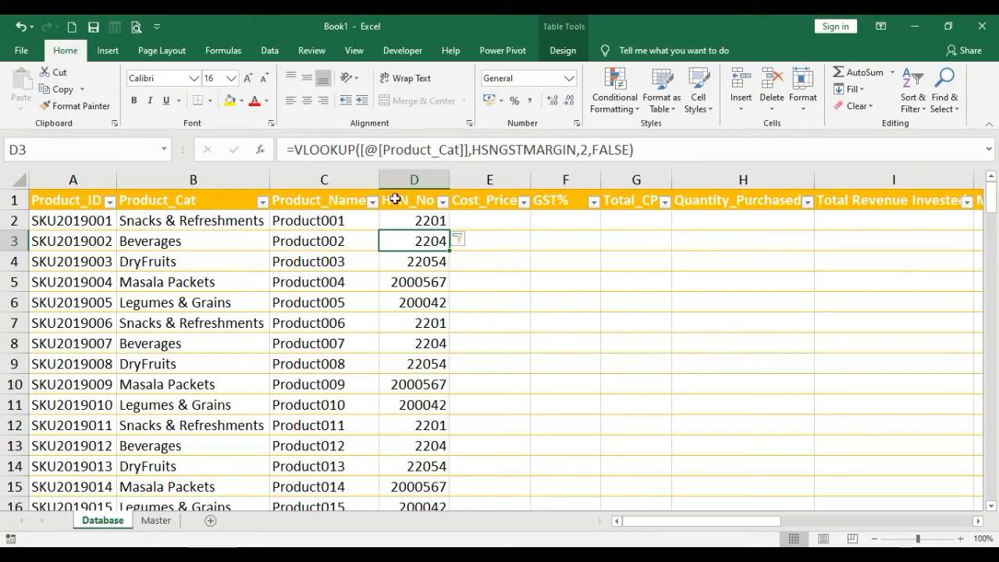
- Fill the GST% column from F2 with =VLOOKUP([@[Product_Cat]],HSNGSTMARGIN,3,FALSE) and format column F as a percentage
click(551, 221)
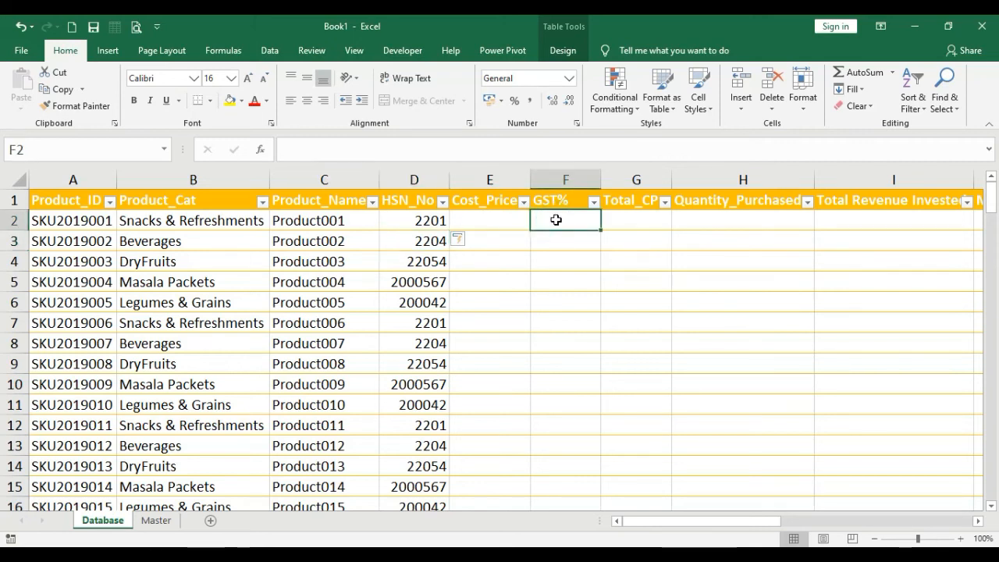
drag(702, 521, 735, 524)
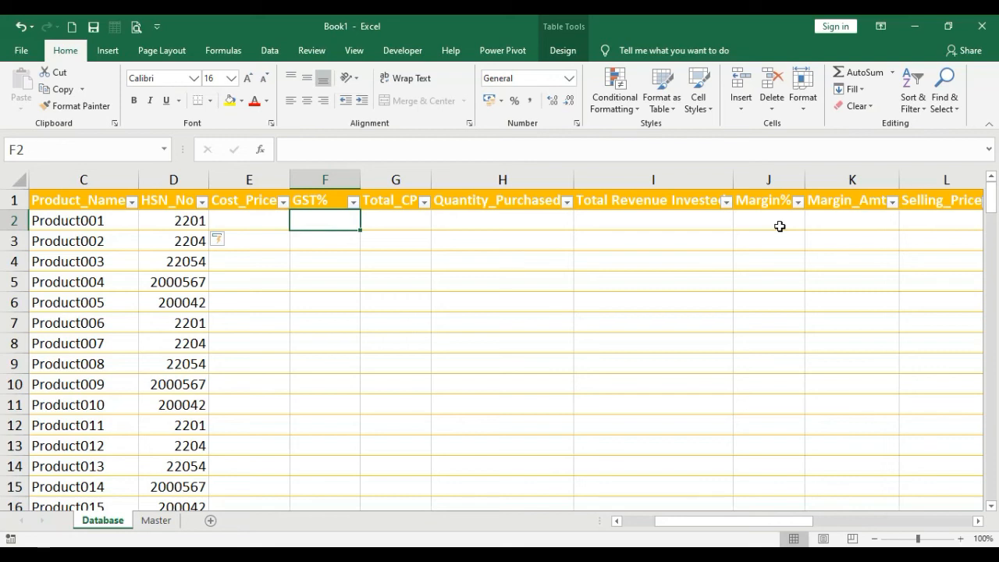
text(=vlookup)
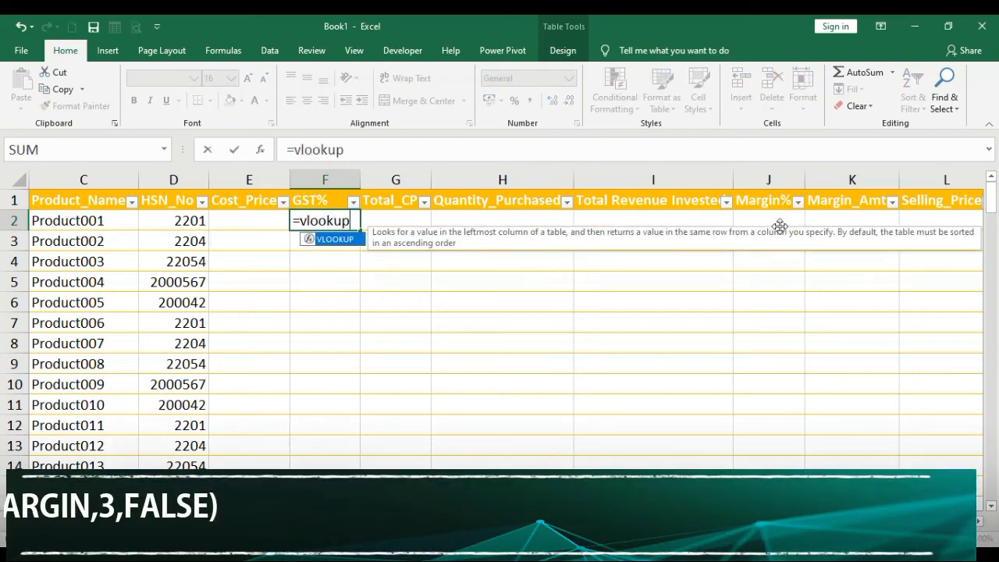
text(()
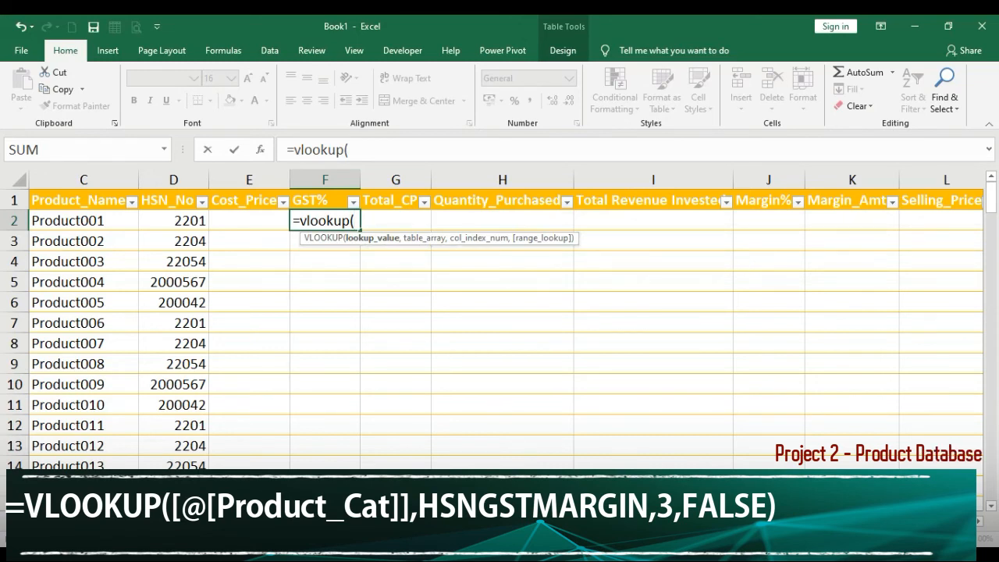
scroll(401, 408, left, 2)
click(223, 221)
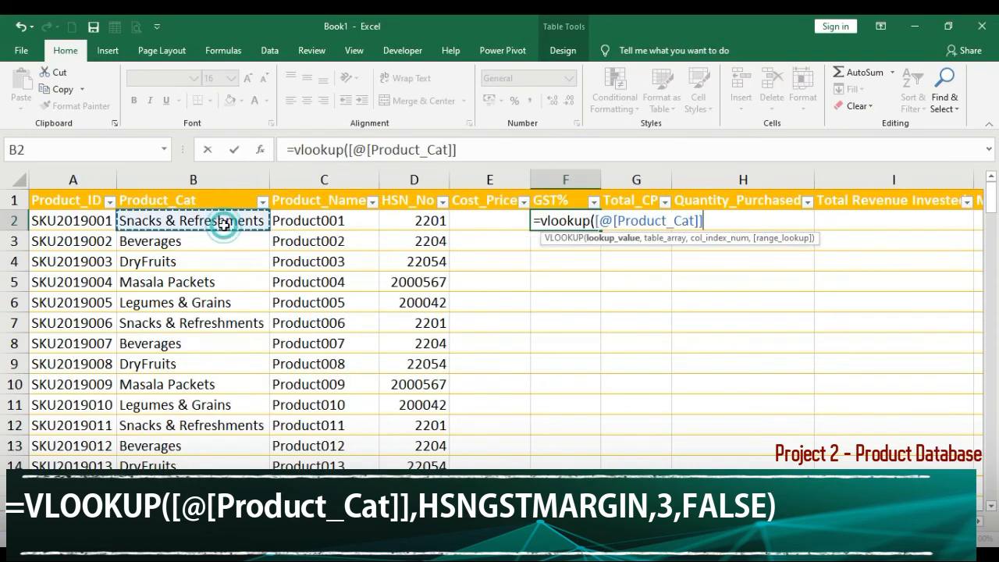
text(,hsn)
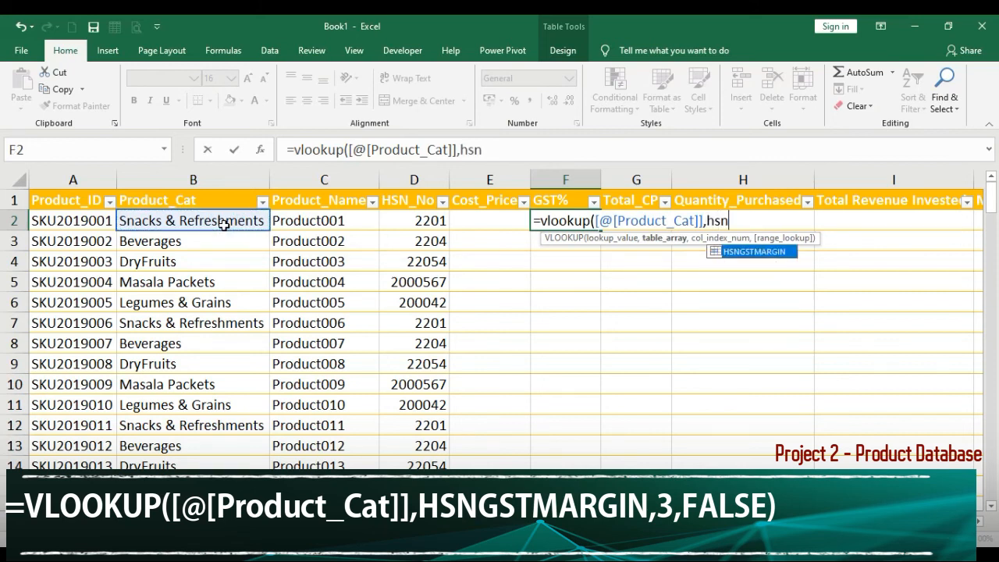
key(Tab)
text(,)
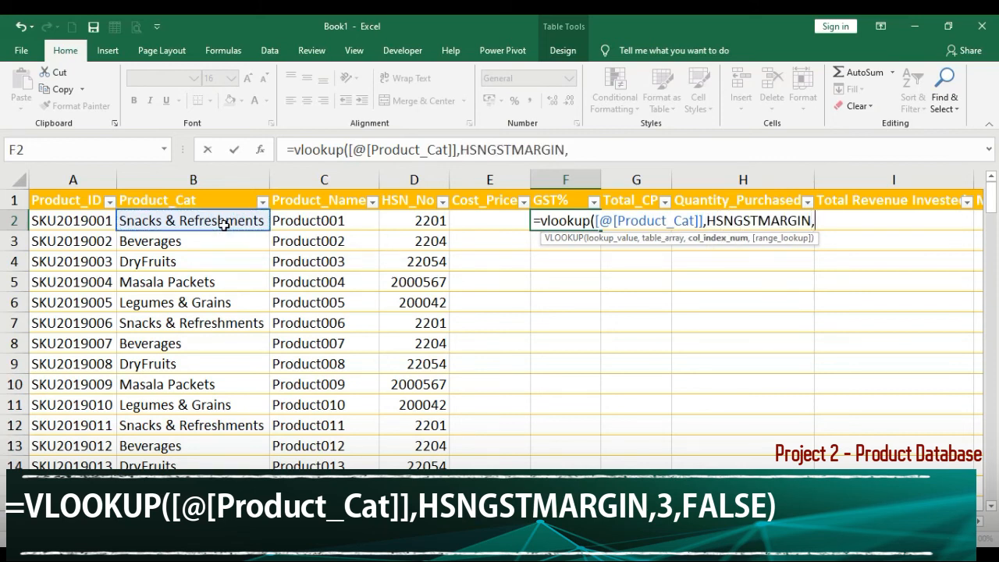
text(3,)
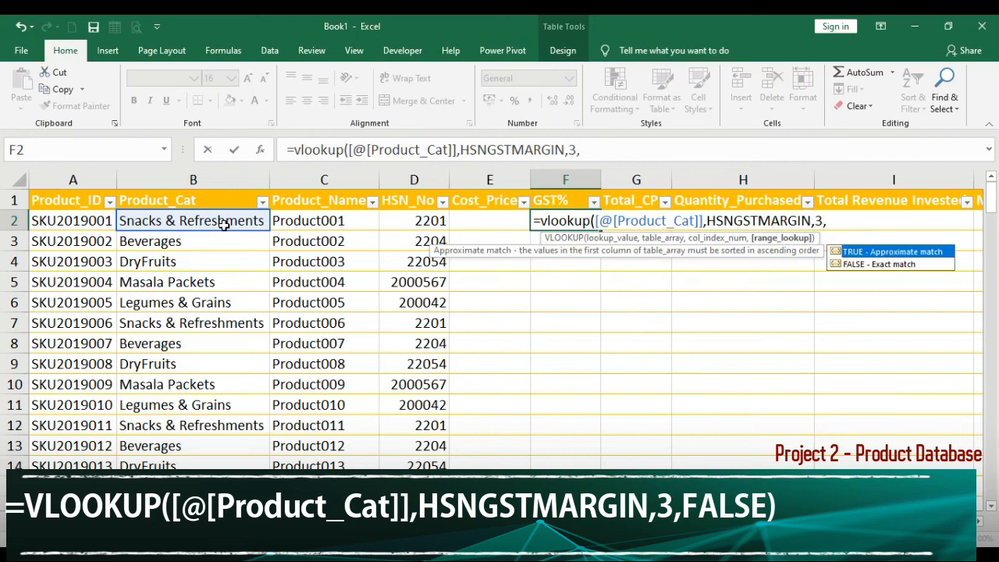
key(Down)
key(Tab)
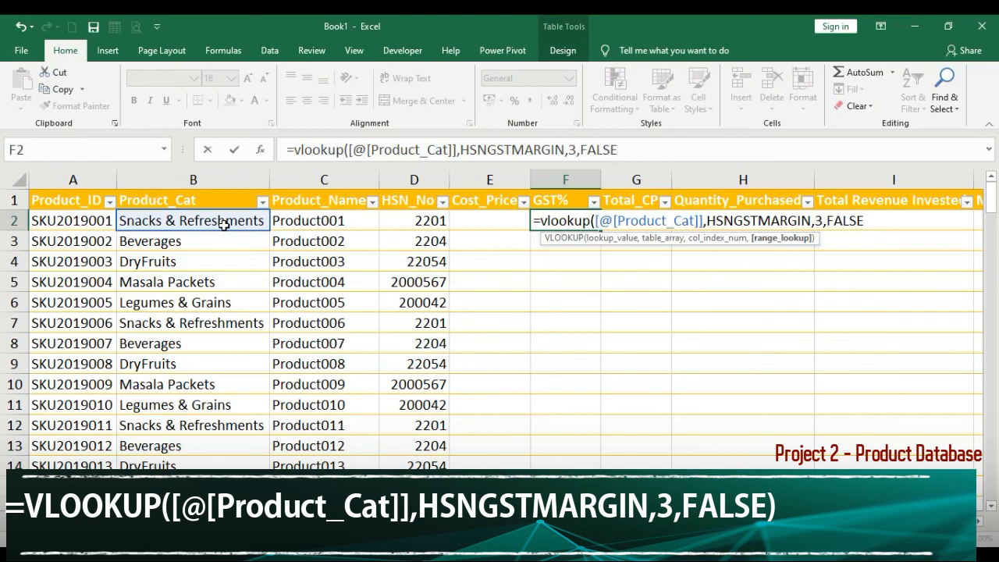
key(Return)
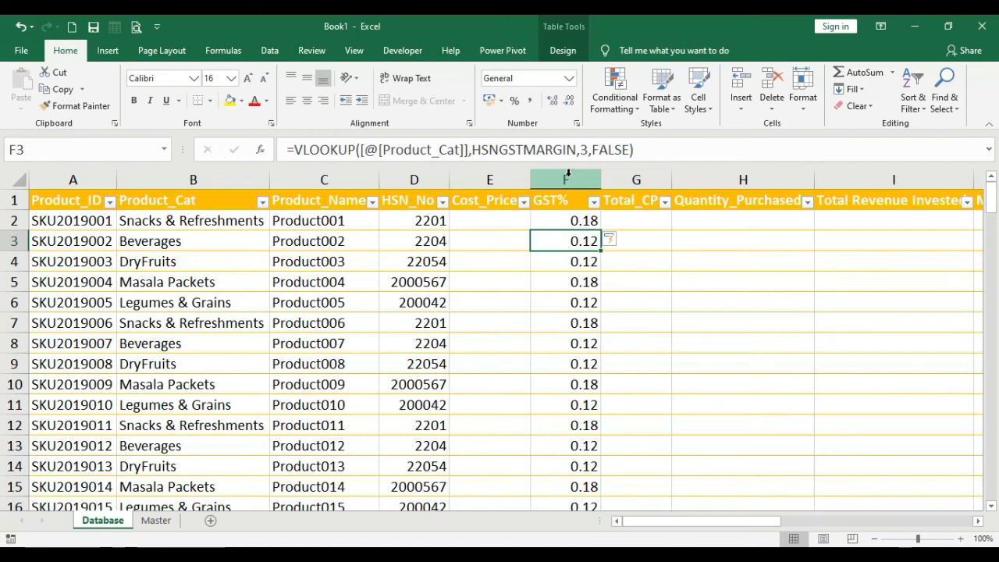
click(567, 173)
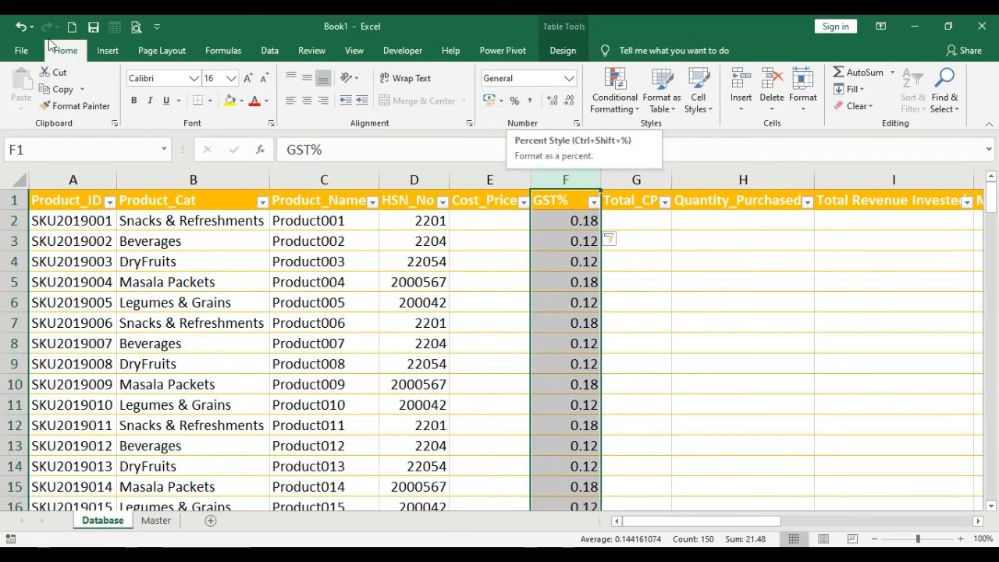
click(515, 102)
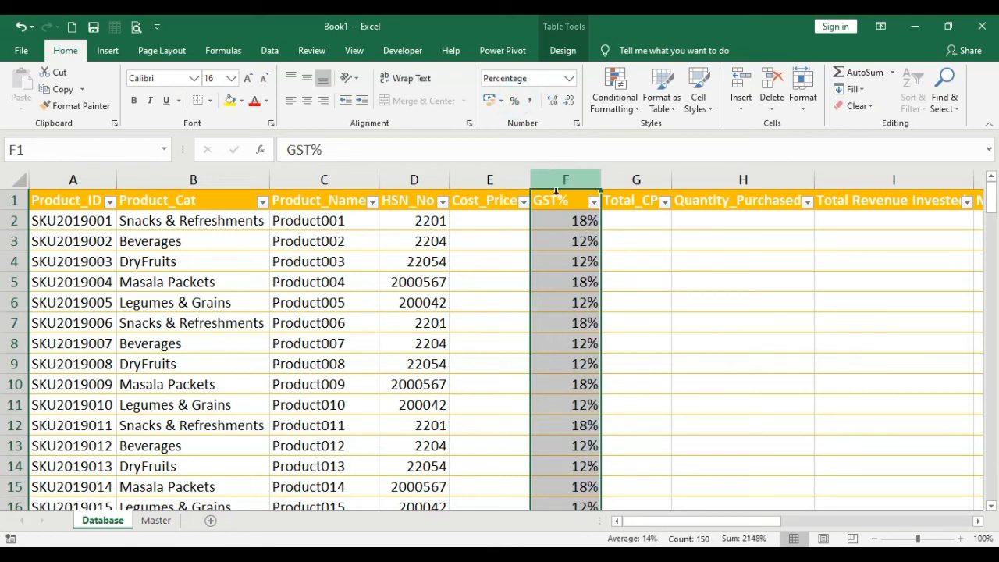
- Select cell J2, the first data cell of the Margin% column
drag(687, 523, 750, 524)
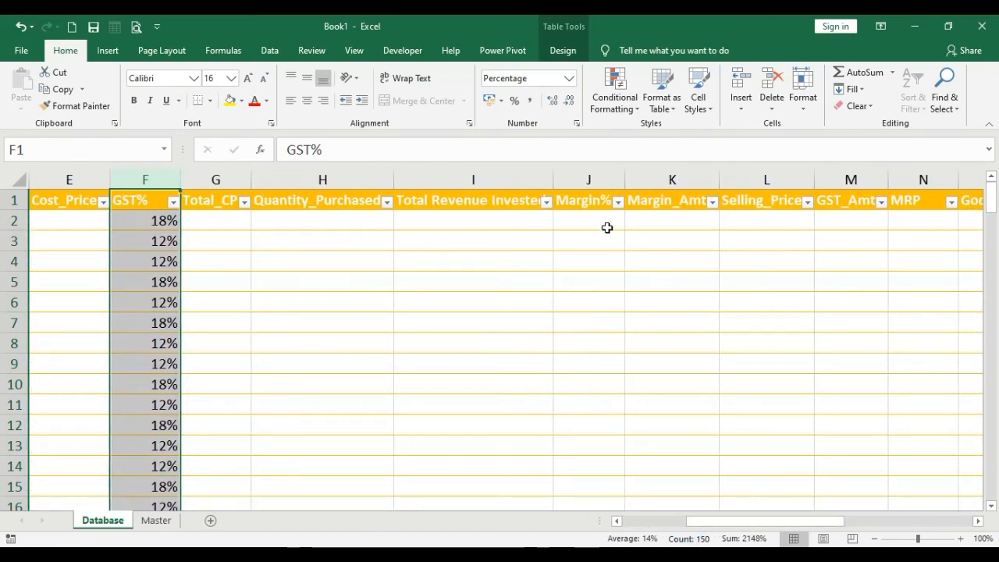
click(605, 226)
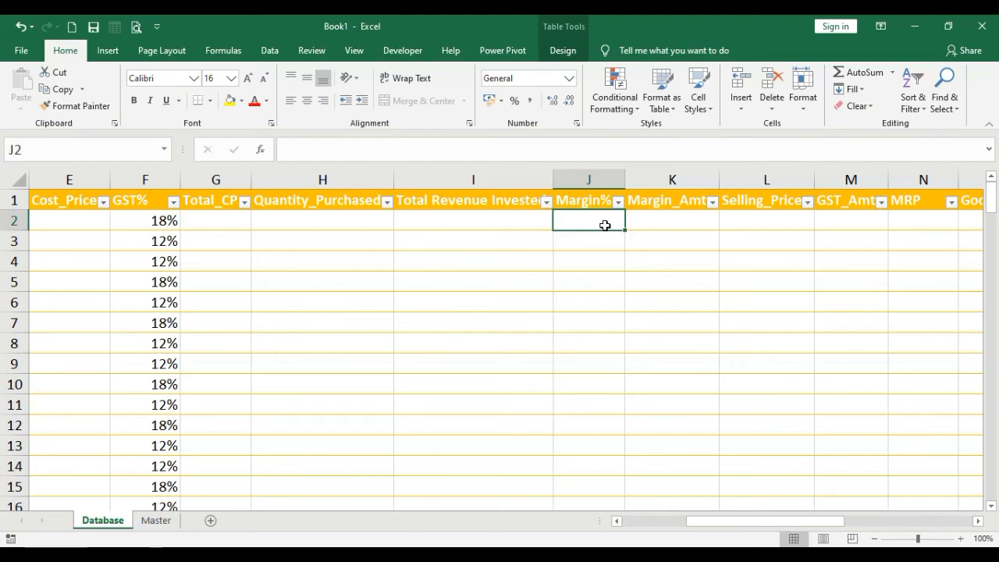
text(=)
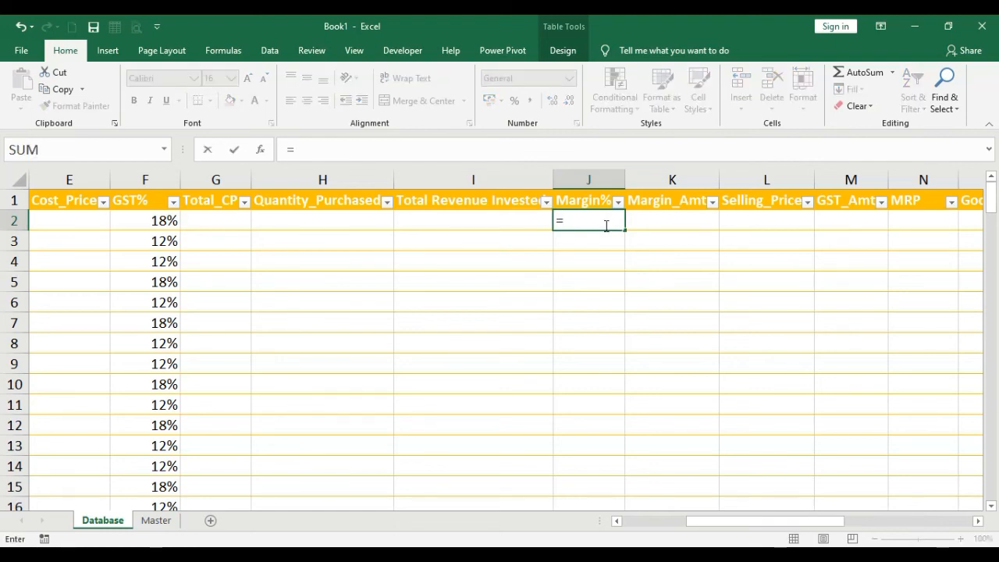
text(vlookup)
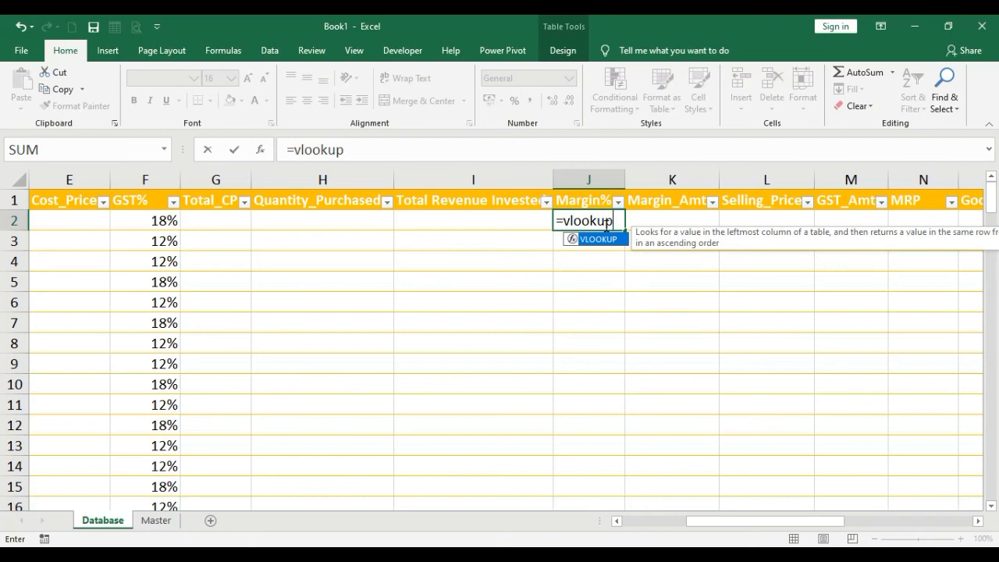
key(Return)
key(ctrl+z)
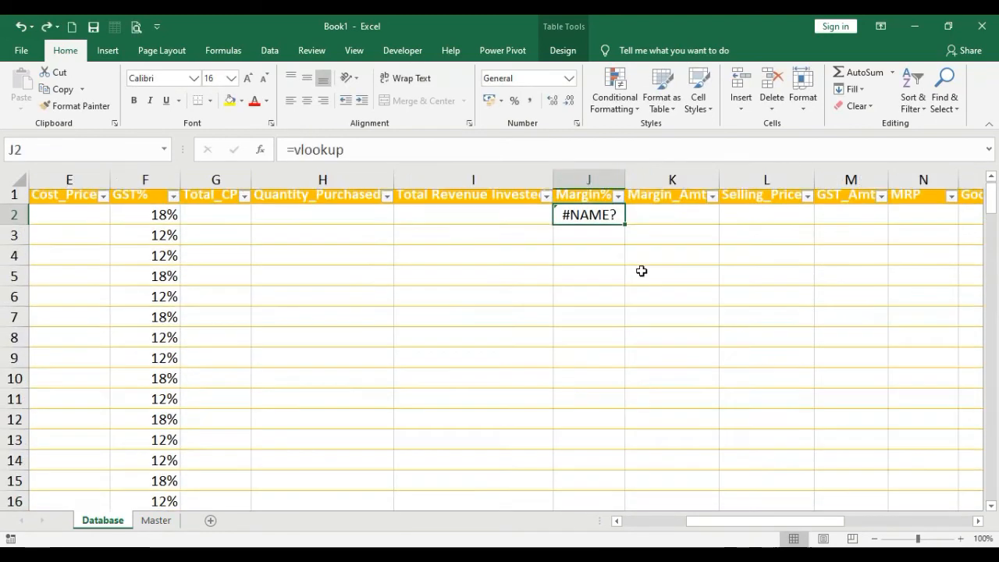
- Fill the Margin% column from J2 with =VLOOKUP([@[Product_Cat]],HSNGSTMARGIN,4,FALSE) and format column J as a percentage
text(=vloo)
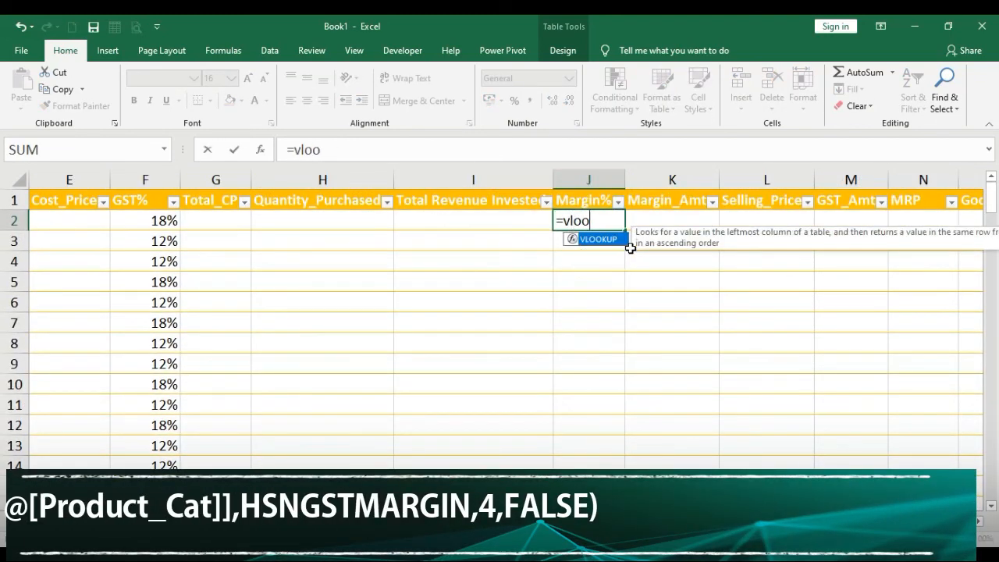
text(kup*)
key(BackSpace)
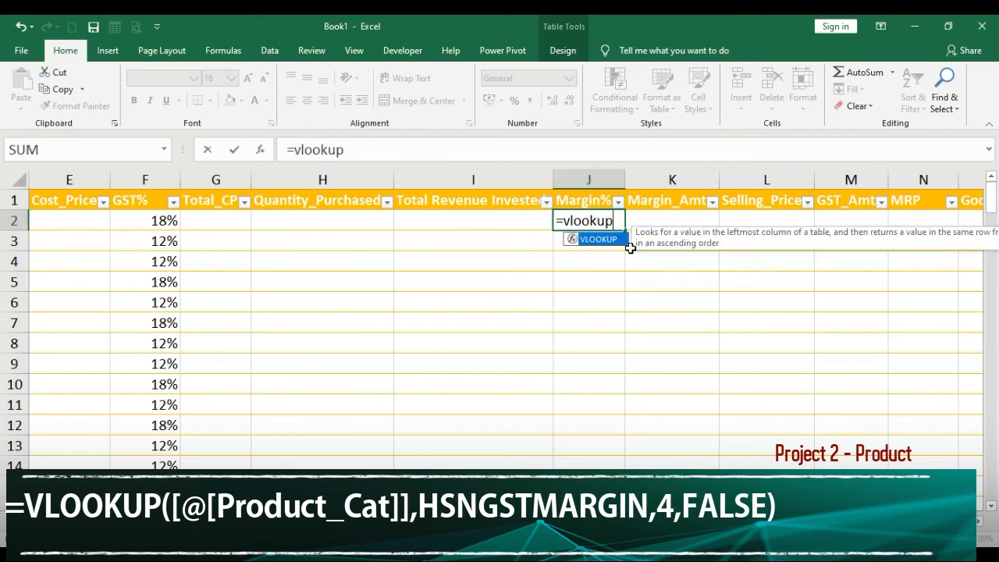
text((()
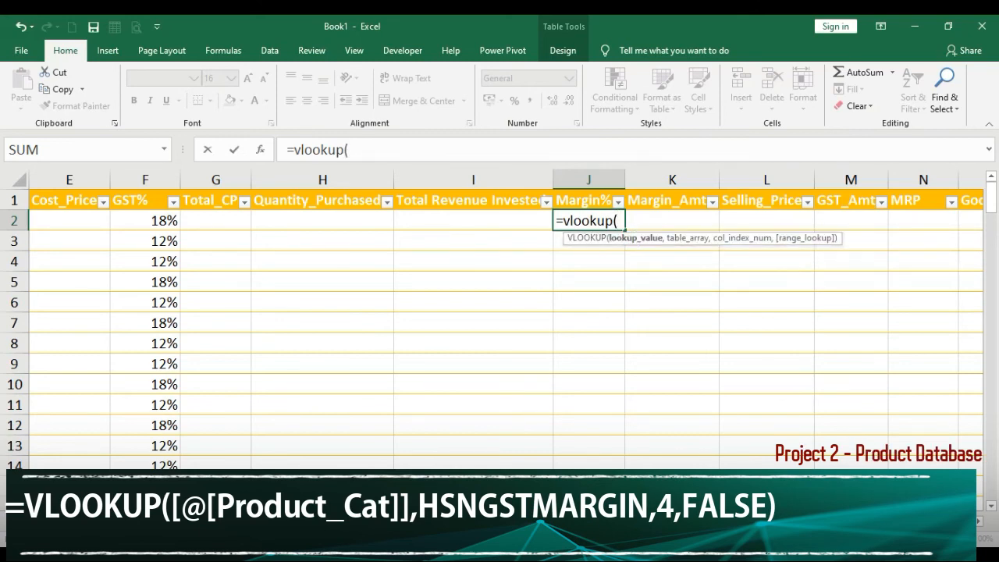
scroll(138, 236, left, 2)
click(167, 221)
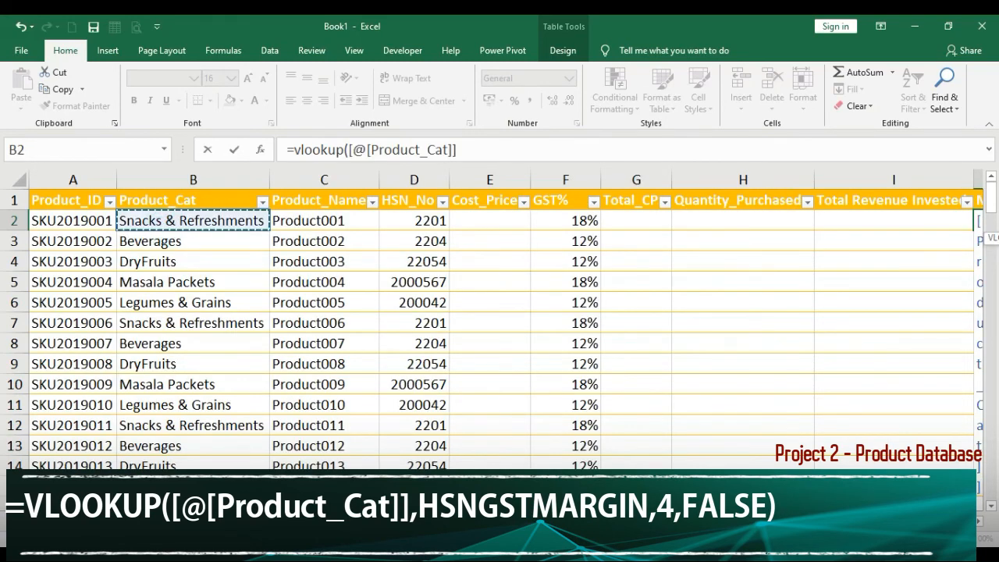
scroll(499, 328, right, 3)
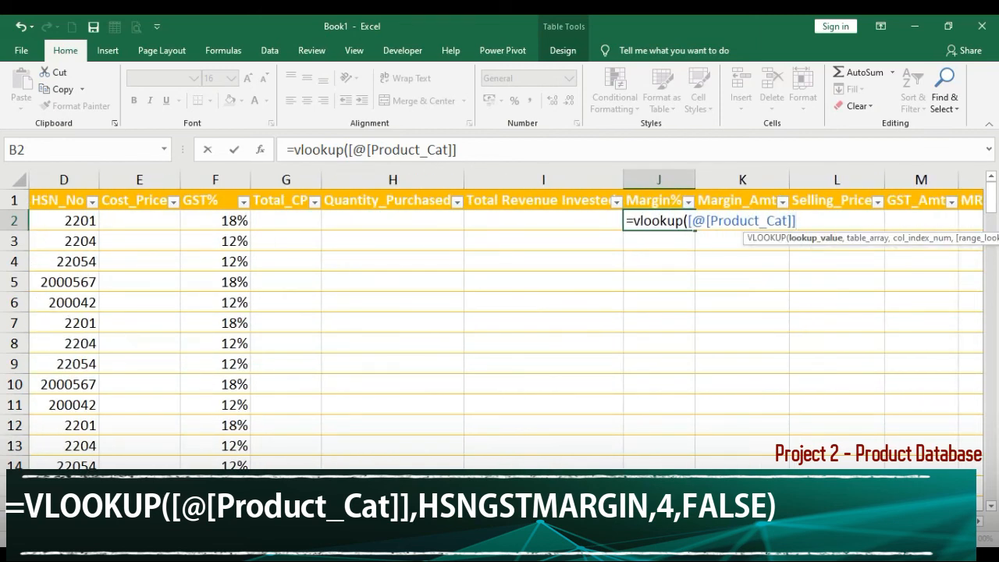
text(,hsn)
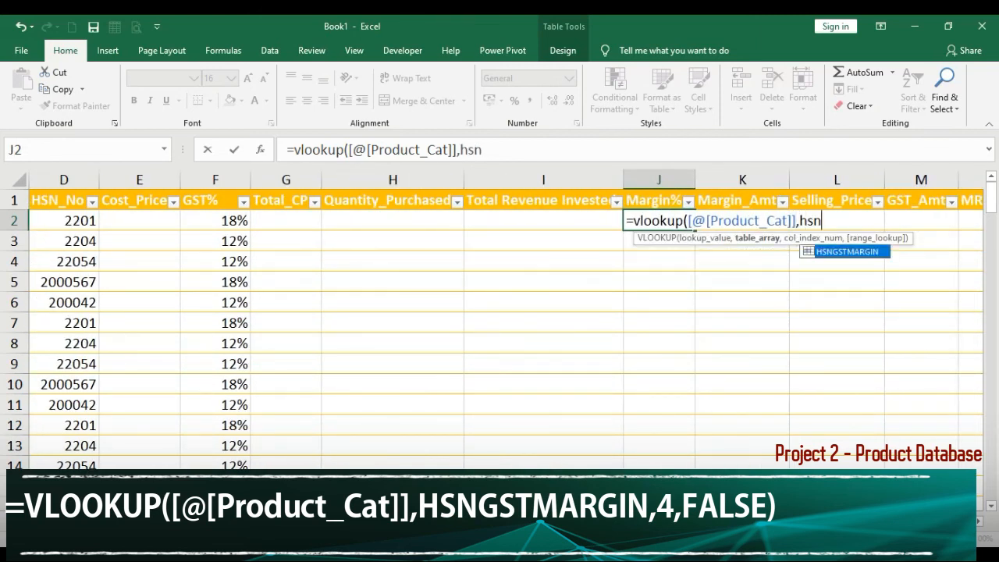
key(Tab)
text(,4)
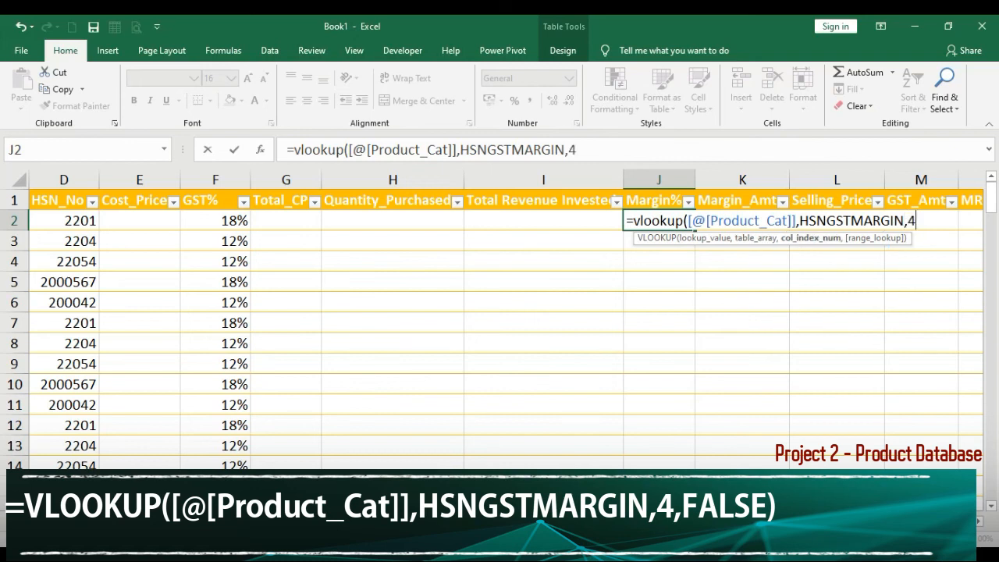
text(,tr)
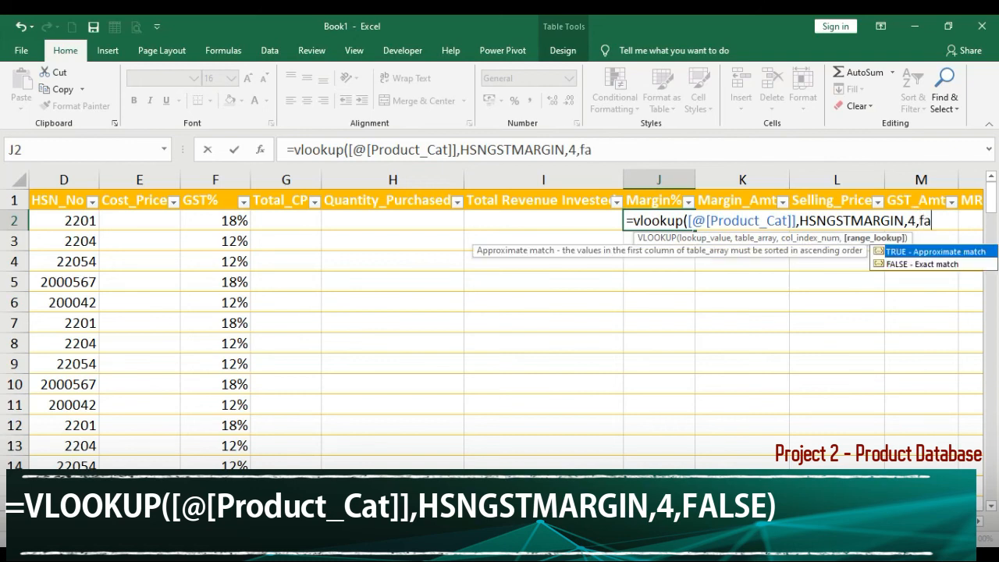
key(Tab)
key(BackSpace)
key(BackSpace)
key(BackSpace)
key(BackSpace)
text(fak)
key(BackSpace)
text(lse)
key(Tab)
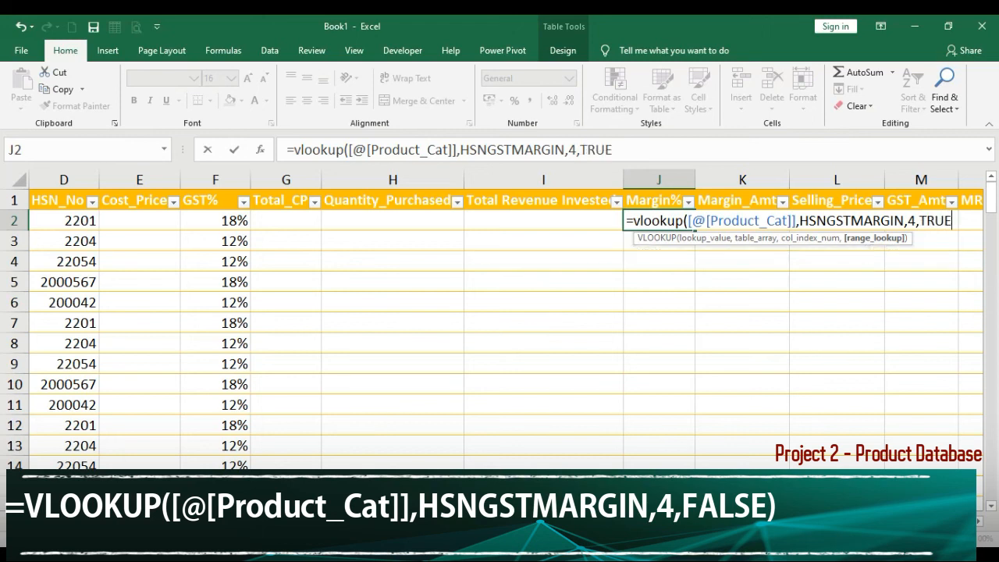
key(BackSpace)
key(BackSpace)
key(BackSpace)
key(BackSpace)
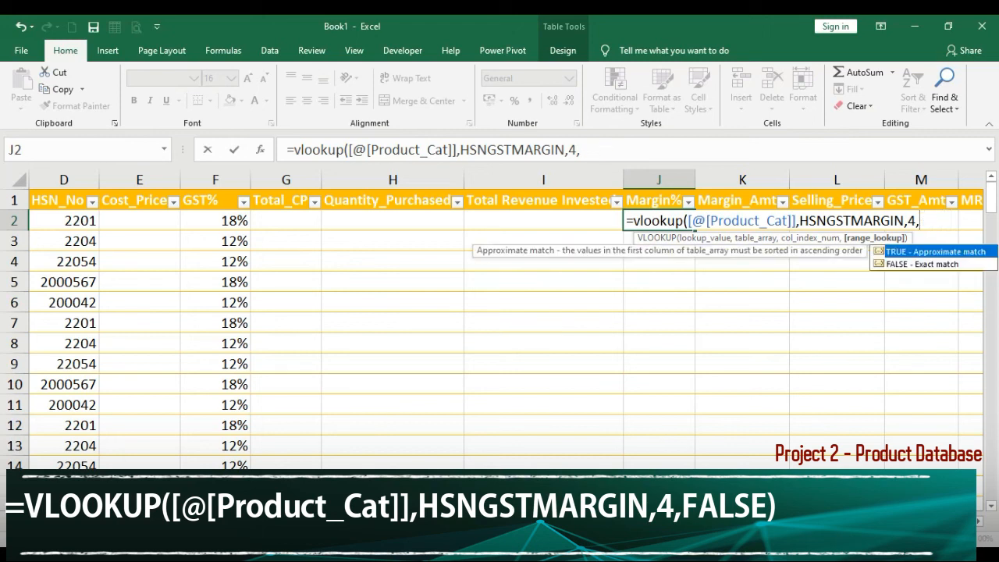
key(Down)
key(Tab)
text())
key(Return)
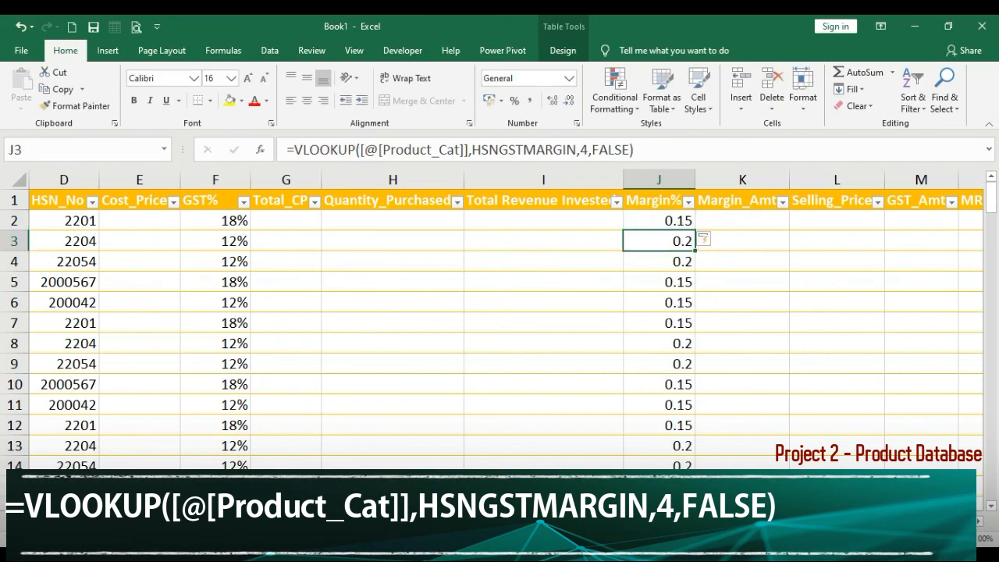
click(669, 179)
click(514, 100)
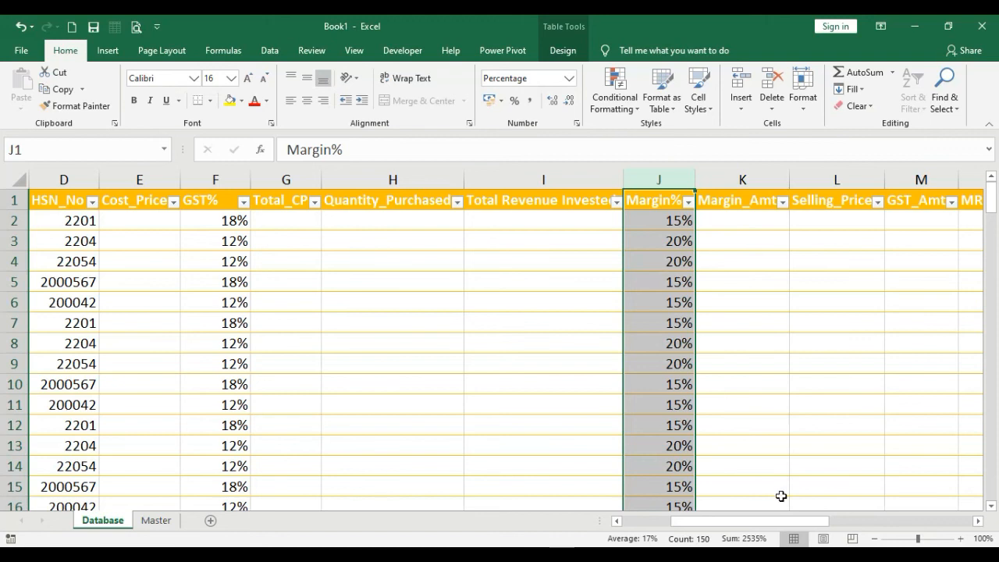
- Review the Database table's first columns, checking the product IDs, categories and product names
drag(773, 520, 589, 529)
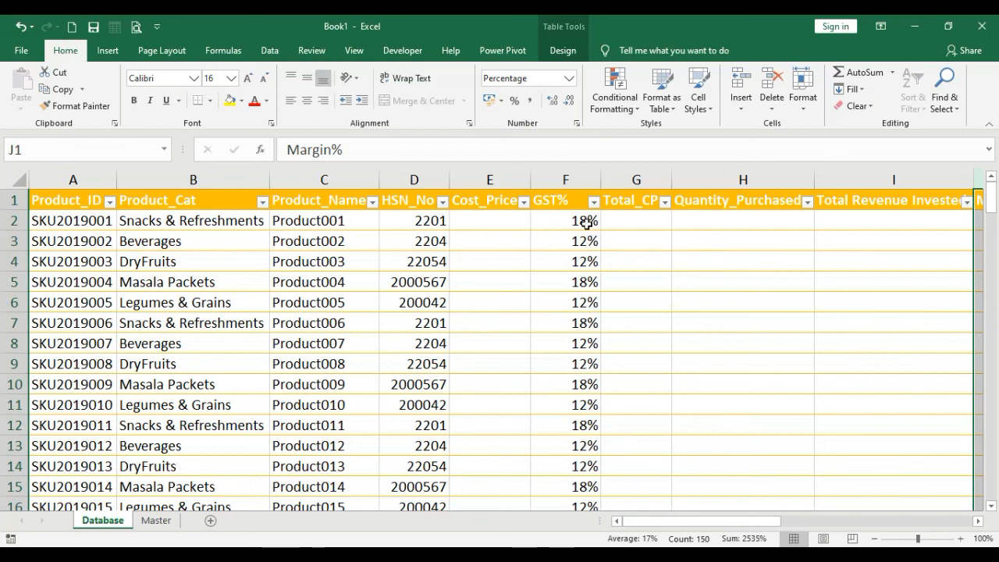
drag(747, 521, 711, 525)
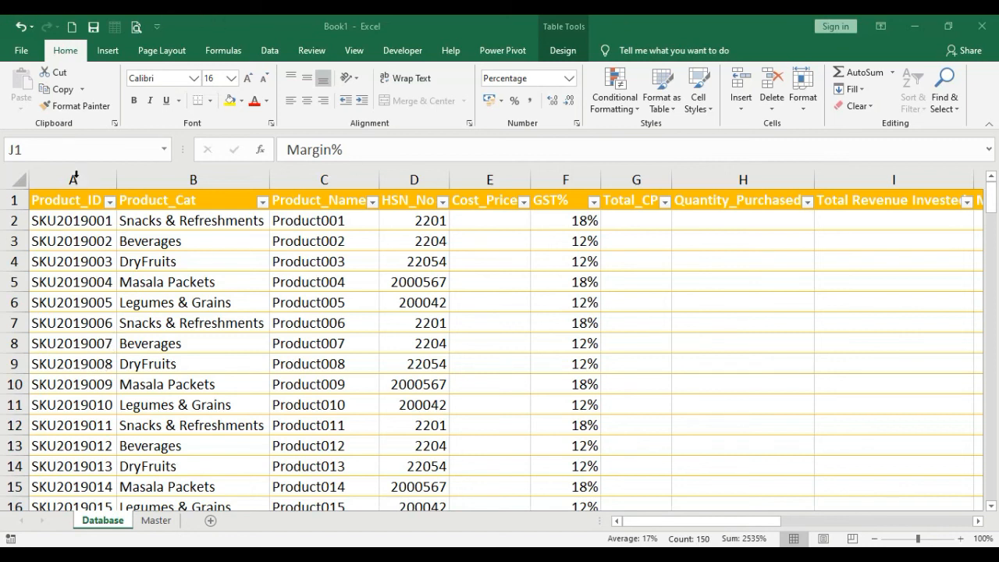
click(132, 261)
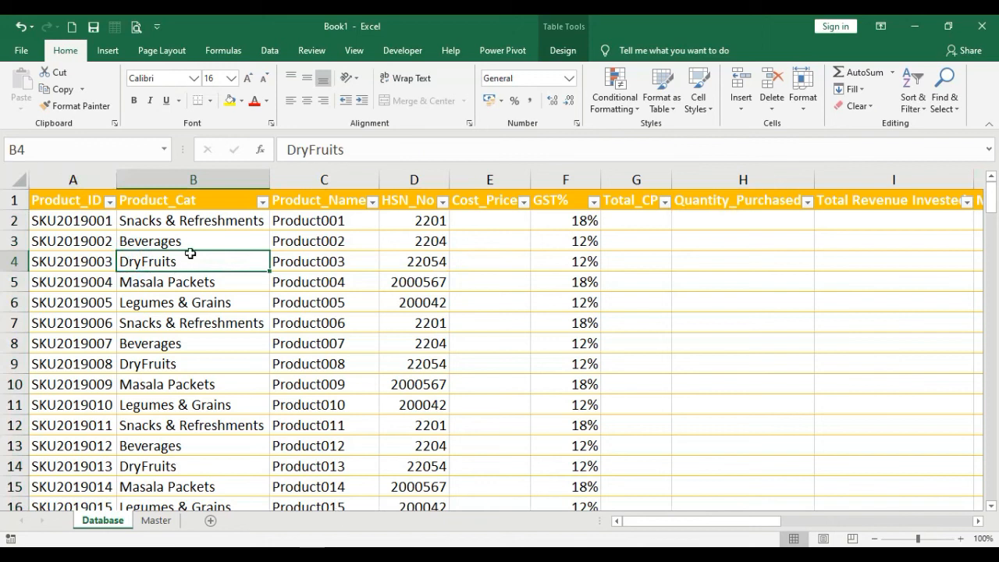
drag(704, 529, 622, 525)
drag(153, 221, 150, 283)
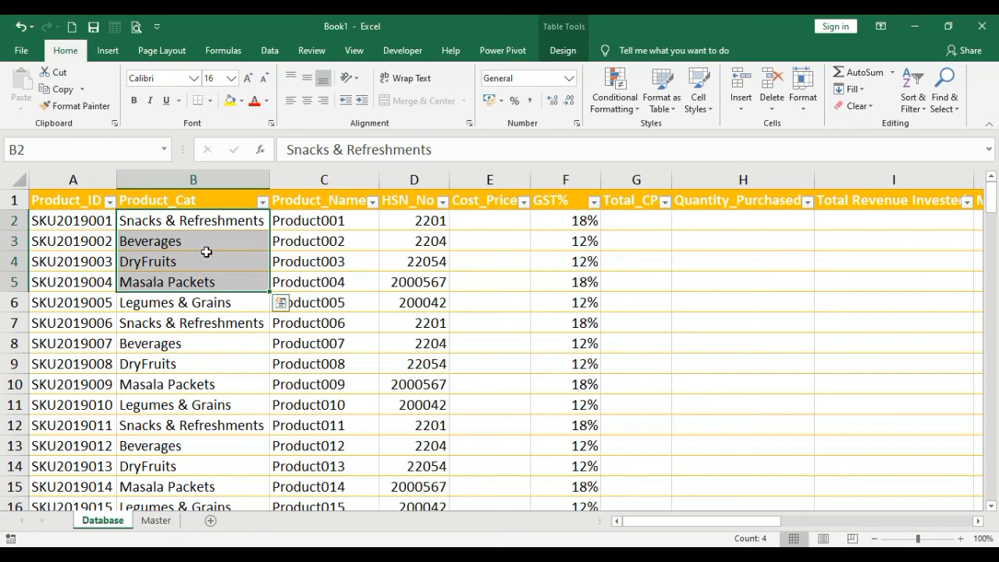
click(332, 220)
click(68, 221)
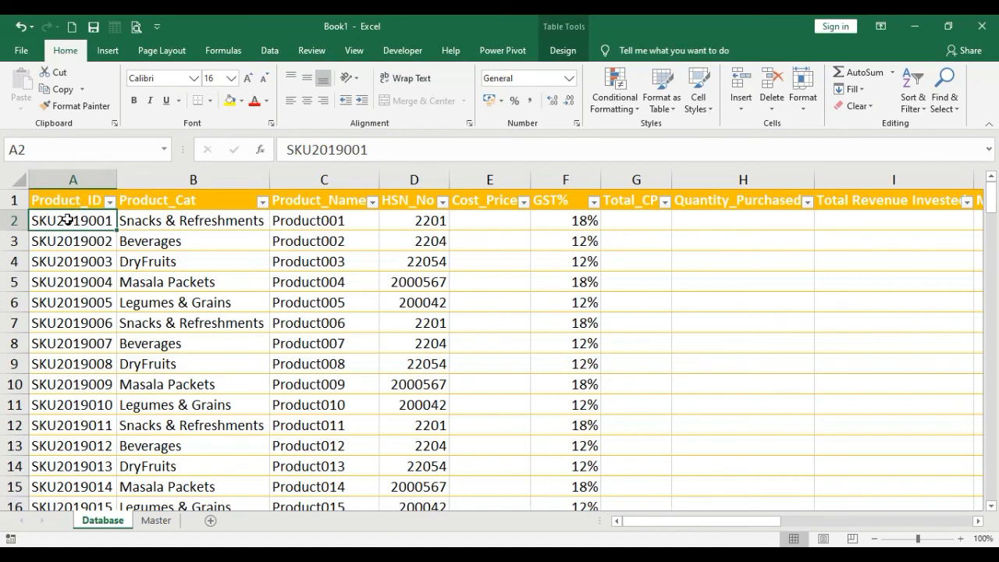
click(67, 200)
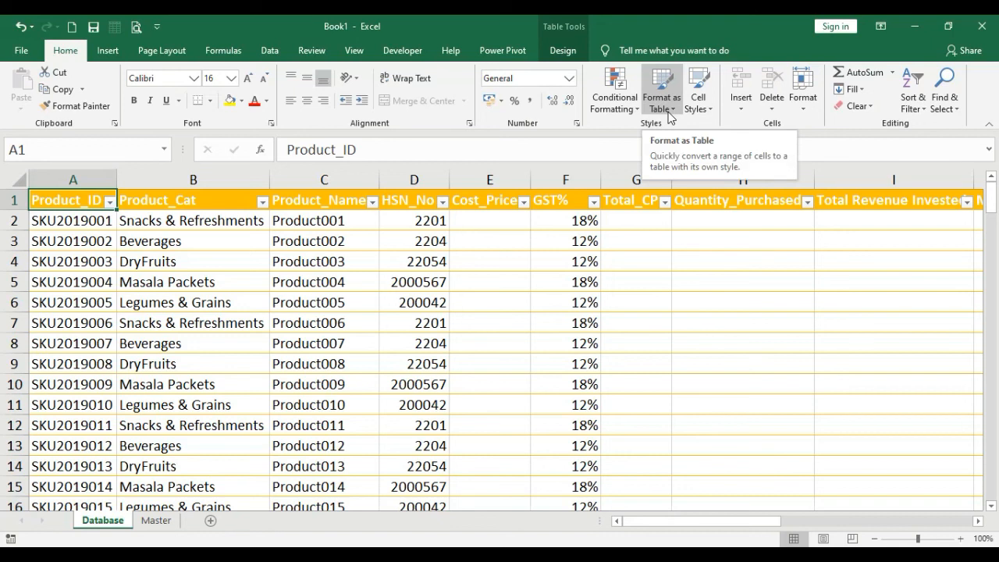
- Examine the HSNGSTMARGIN range on the Master sheet and the HSN_No lookup formula in D2 of the Database sheet
click(156, 519)
click(109, 340)
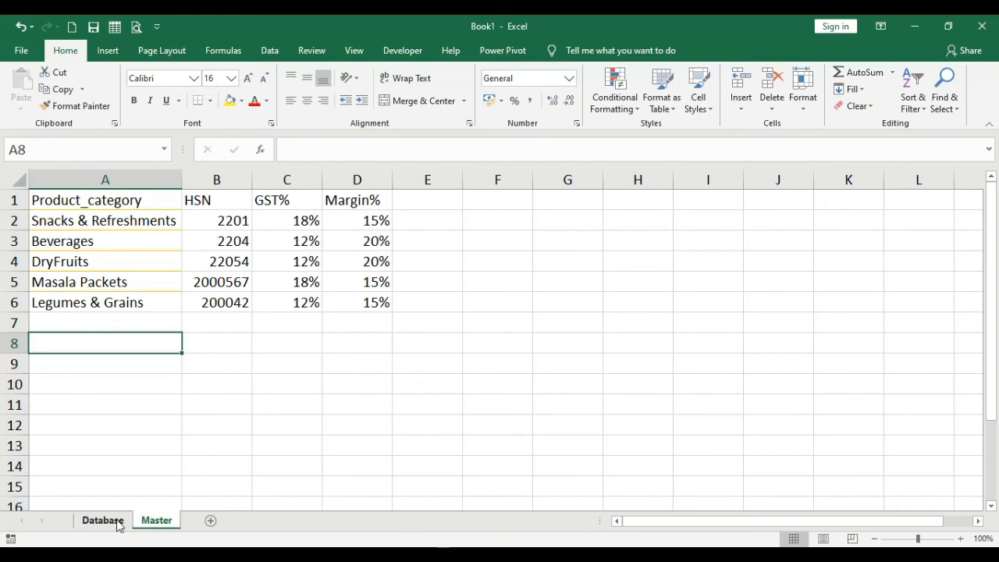
drag(93, 221, 362, 301)
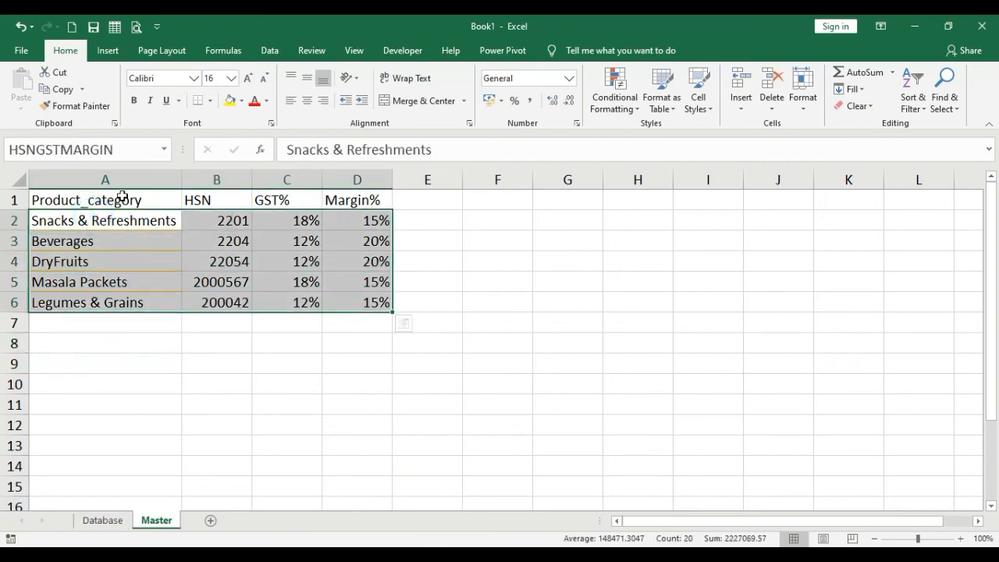
click(124, 519)
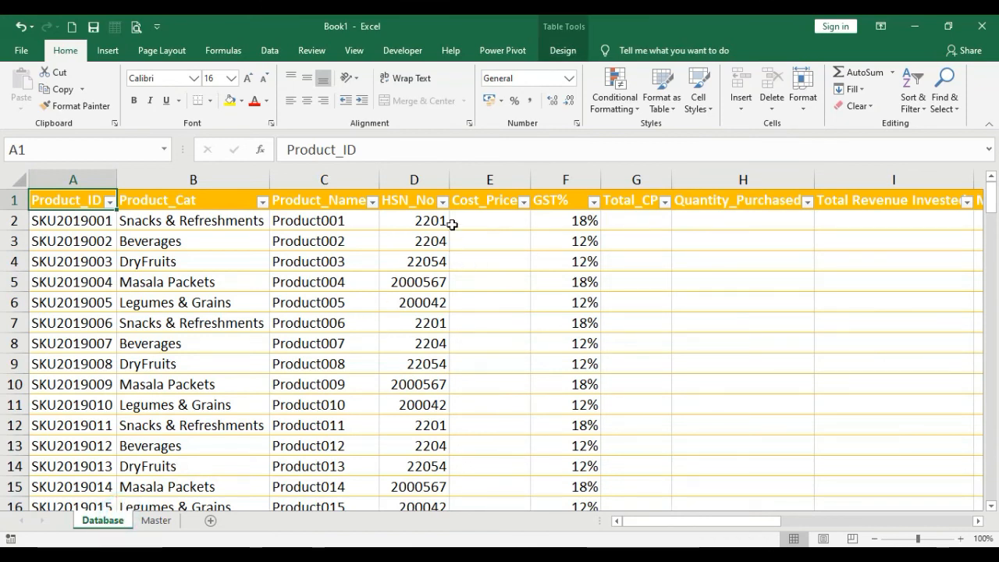
click(408, 225)
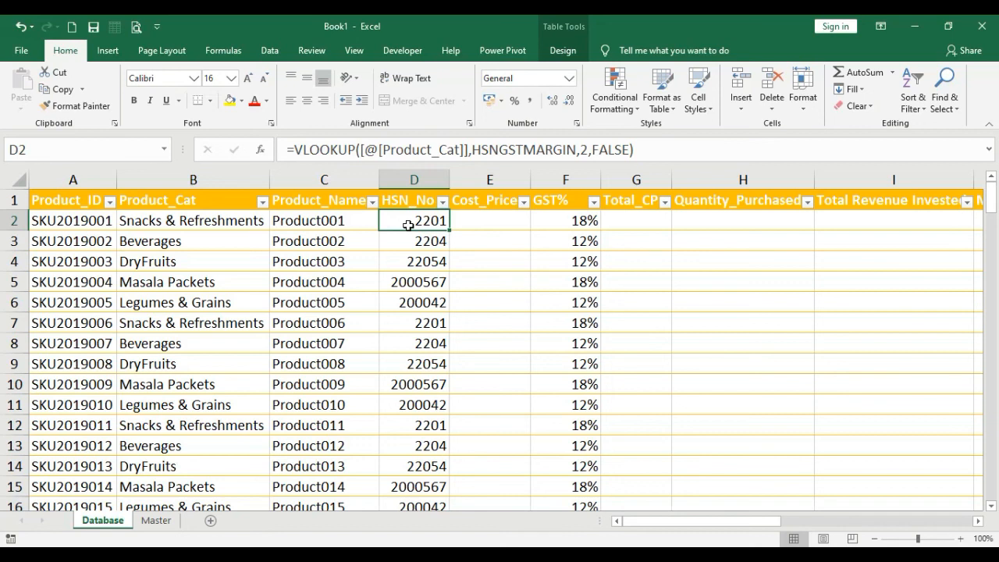
mouse_move(647, 522)
mouse_down()
mouse_move(683, 530)
mouse_move(646, 530)
mouse_up()
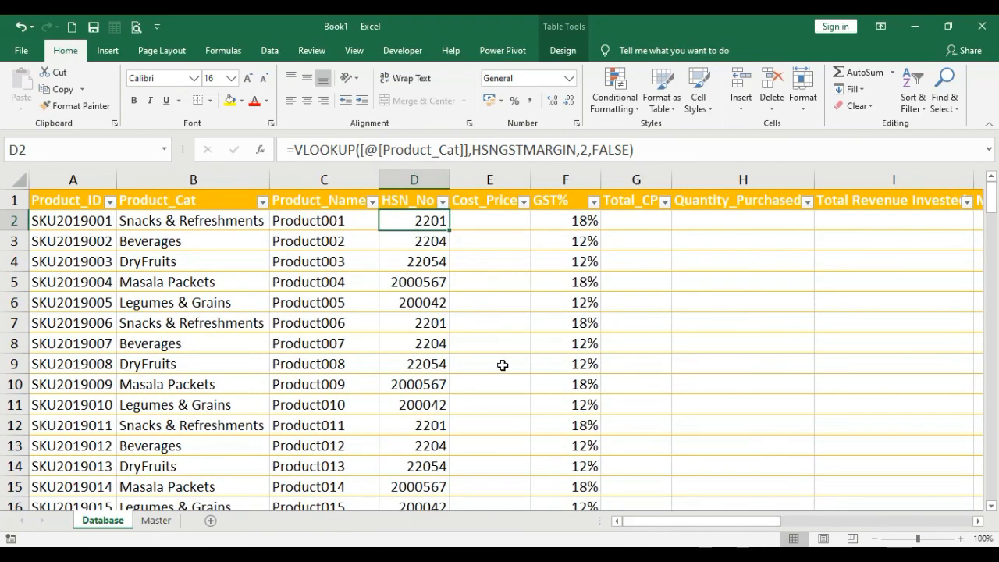